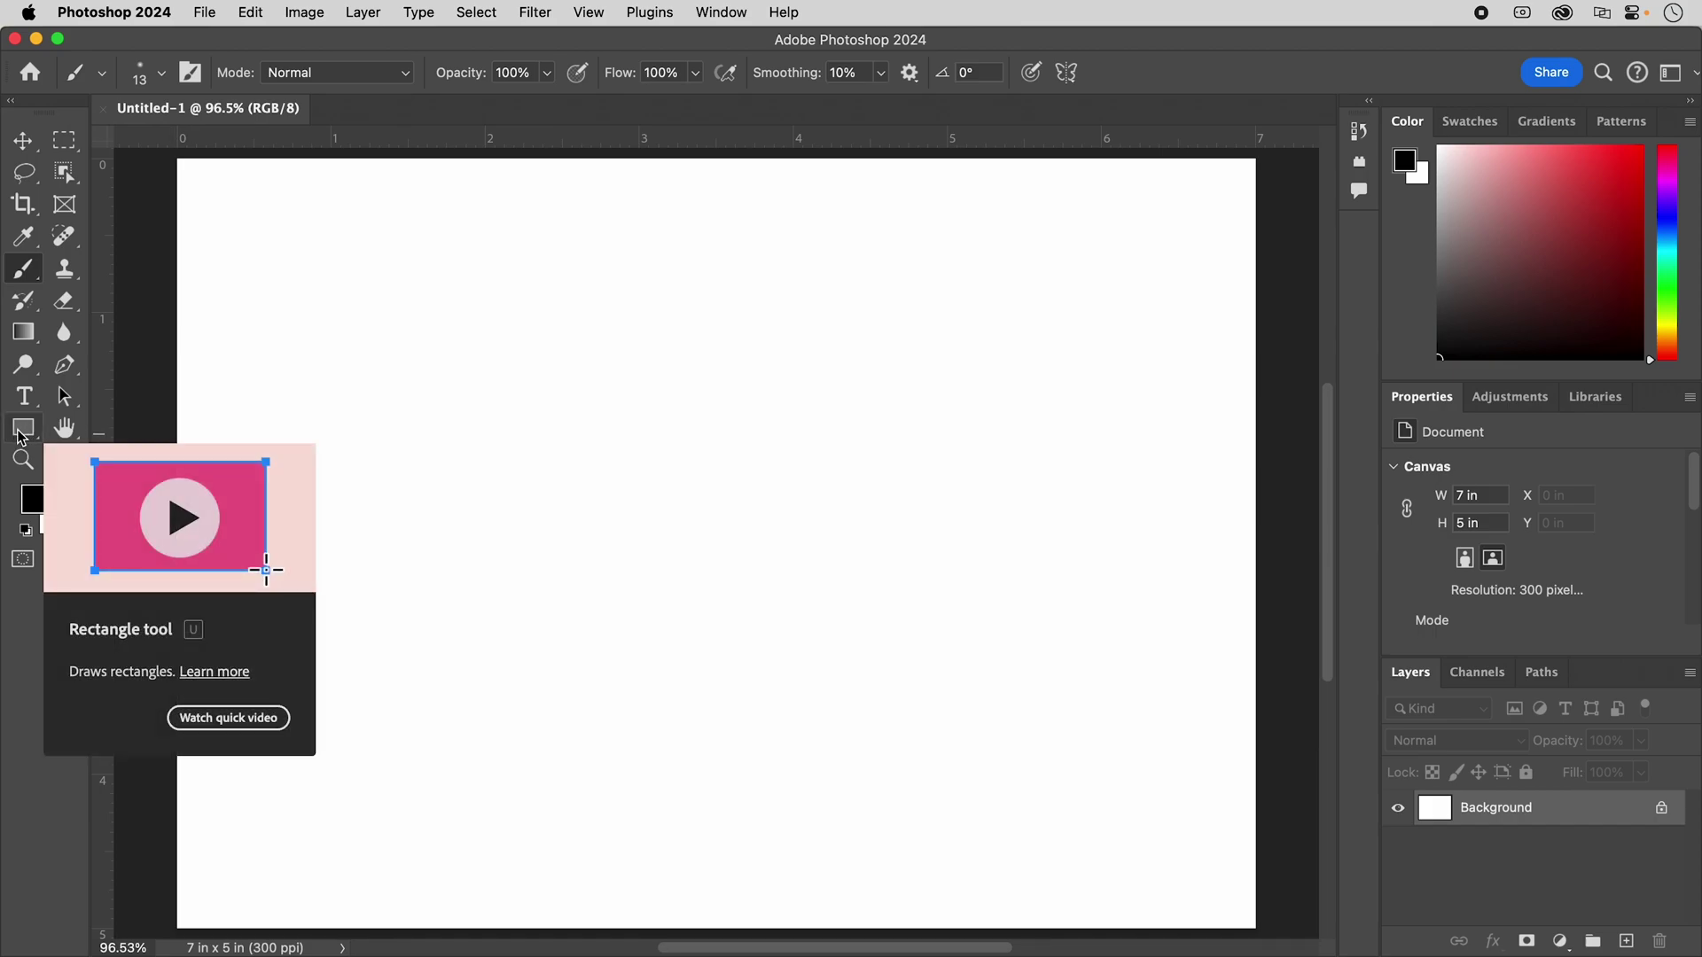
Step: Draw a black rectangle shape about 1.98 in wide and 1.77 in high, left of the canvas centre
{"action": "left_click", "coordinate": [21, 433]}
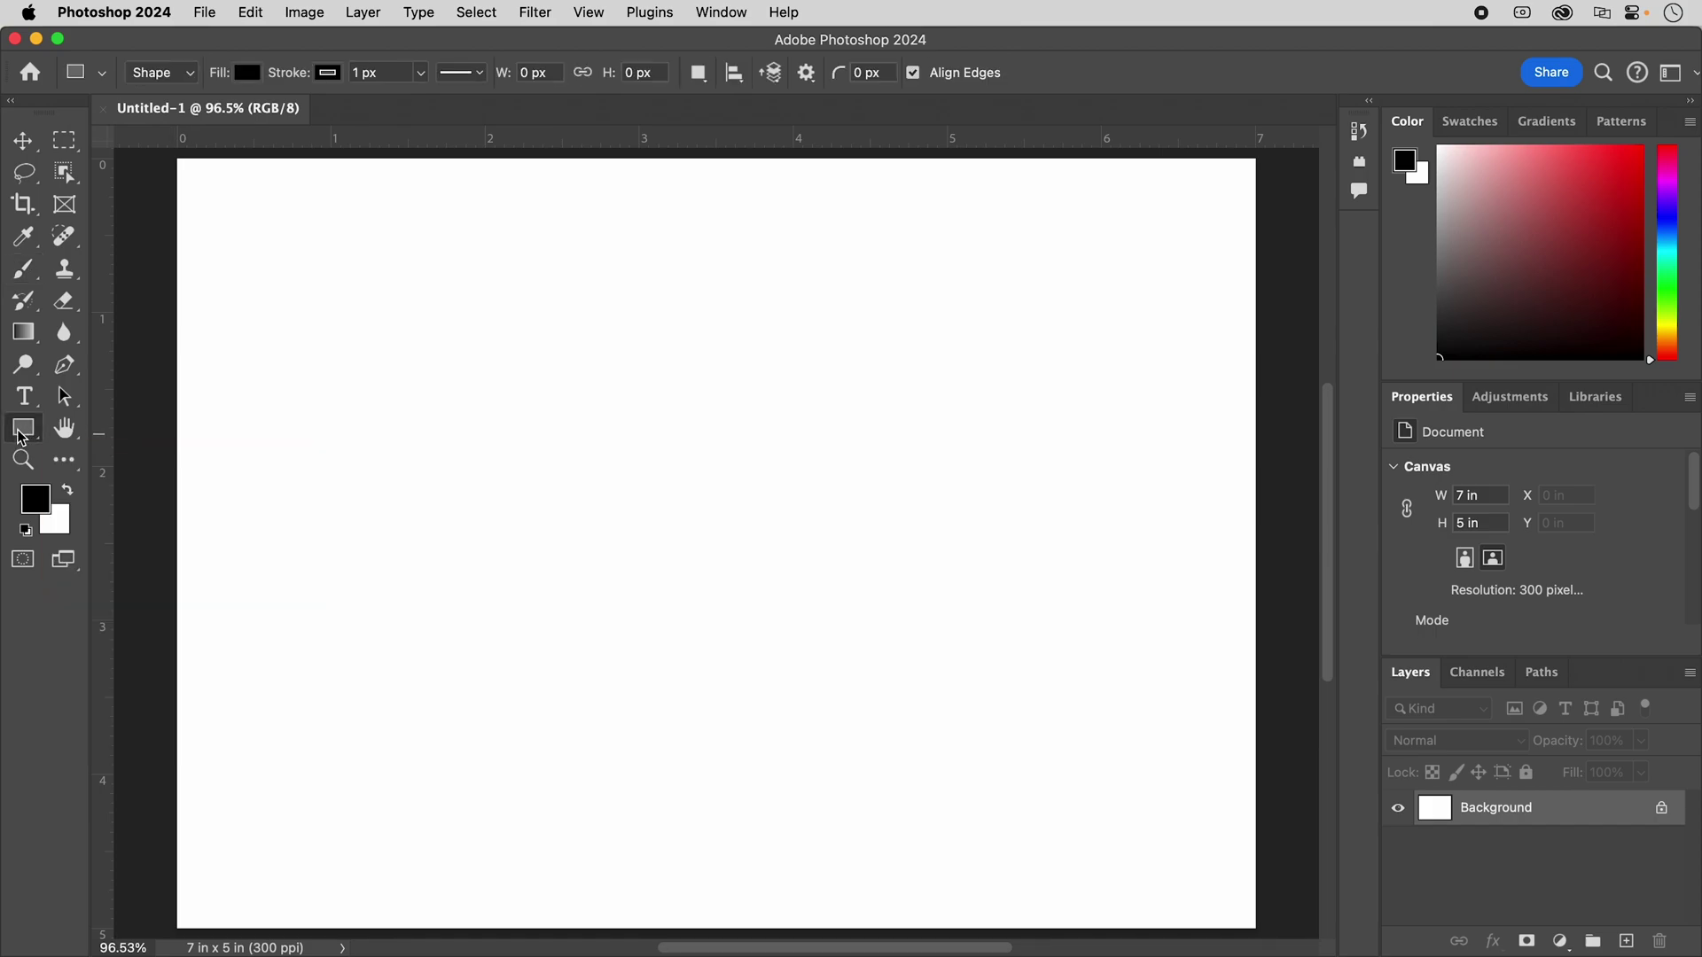
{"action": "left_click", "coordinate": [186, 81]}
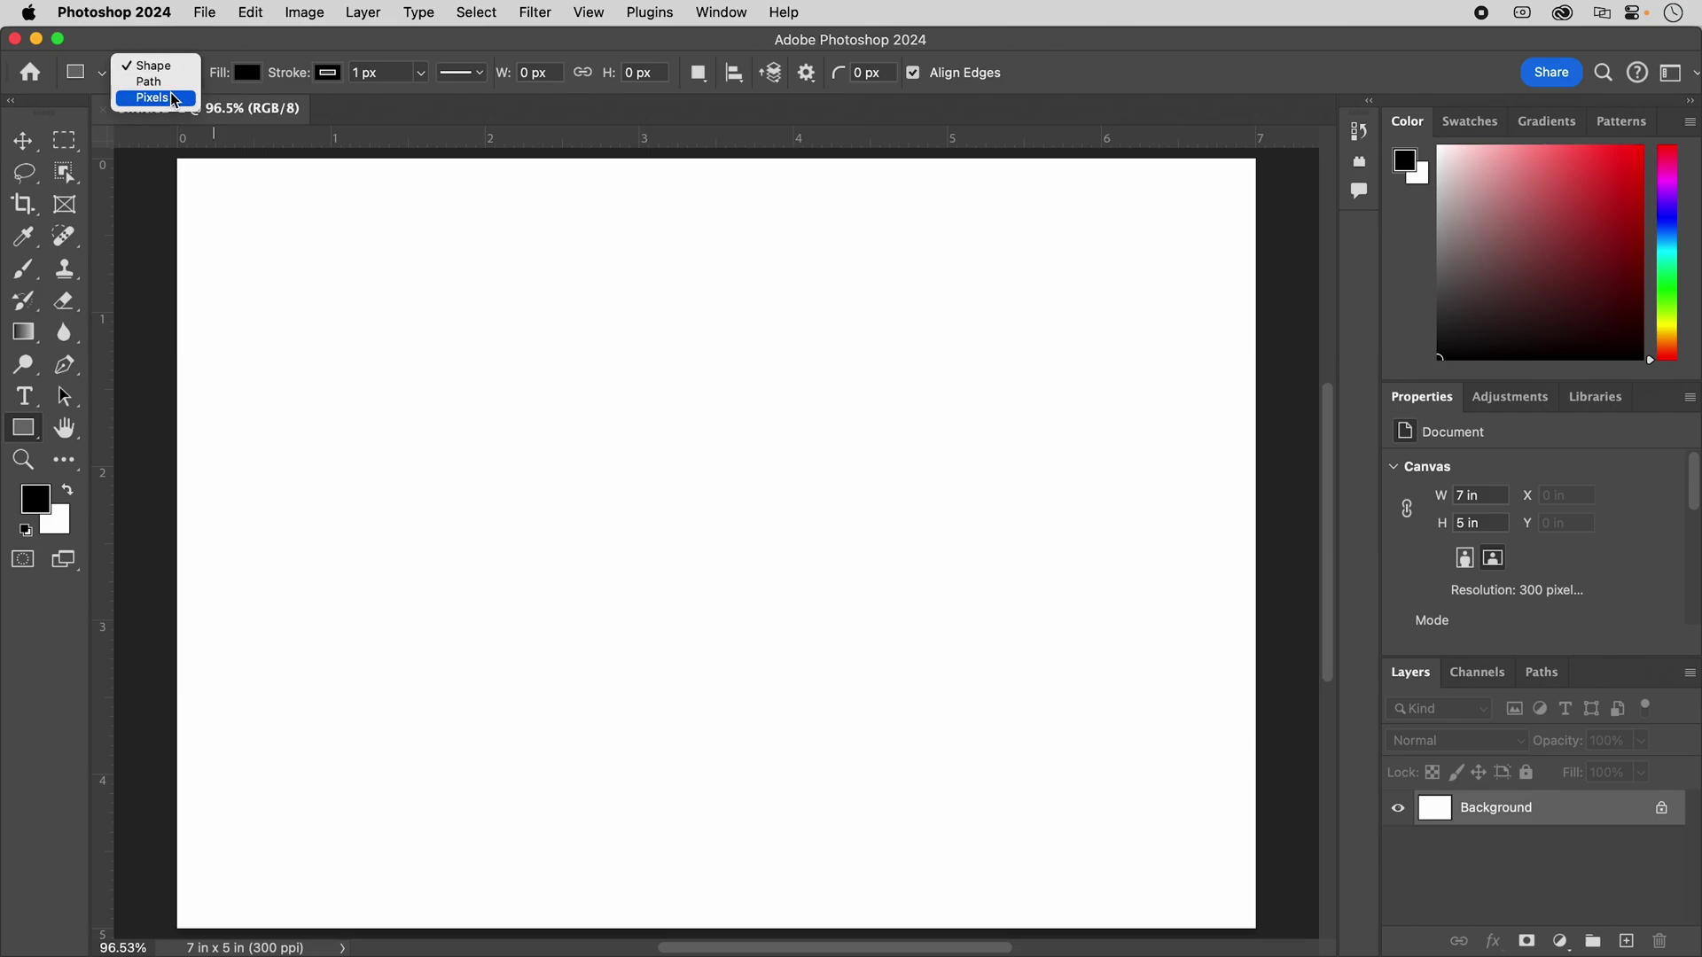
{"action": "left_click", "coordinate": [188, 46]}
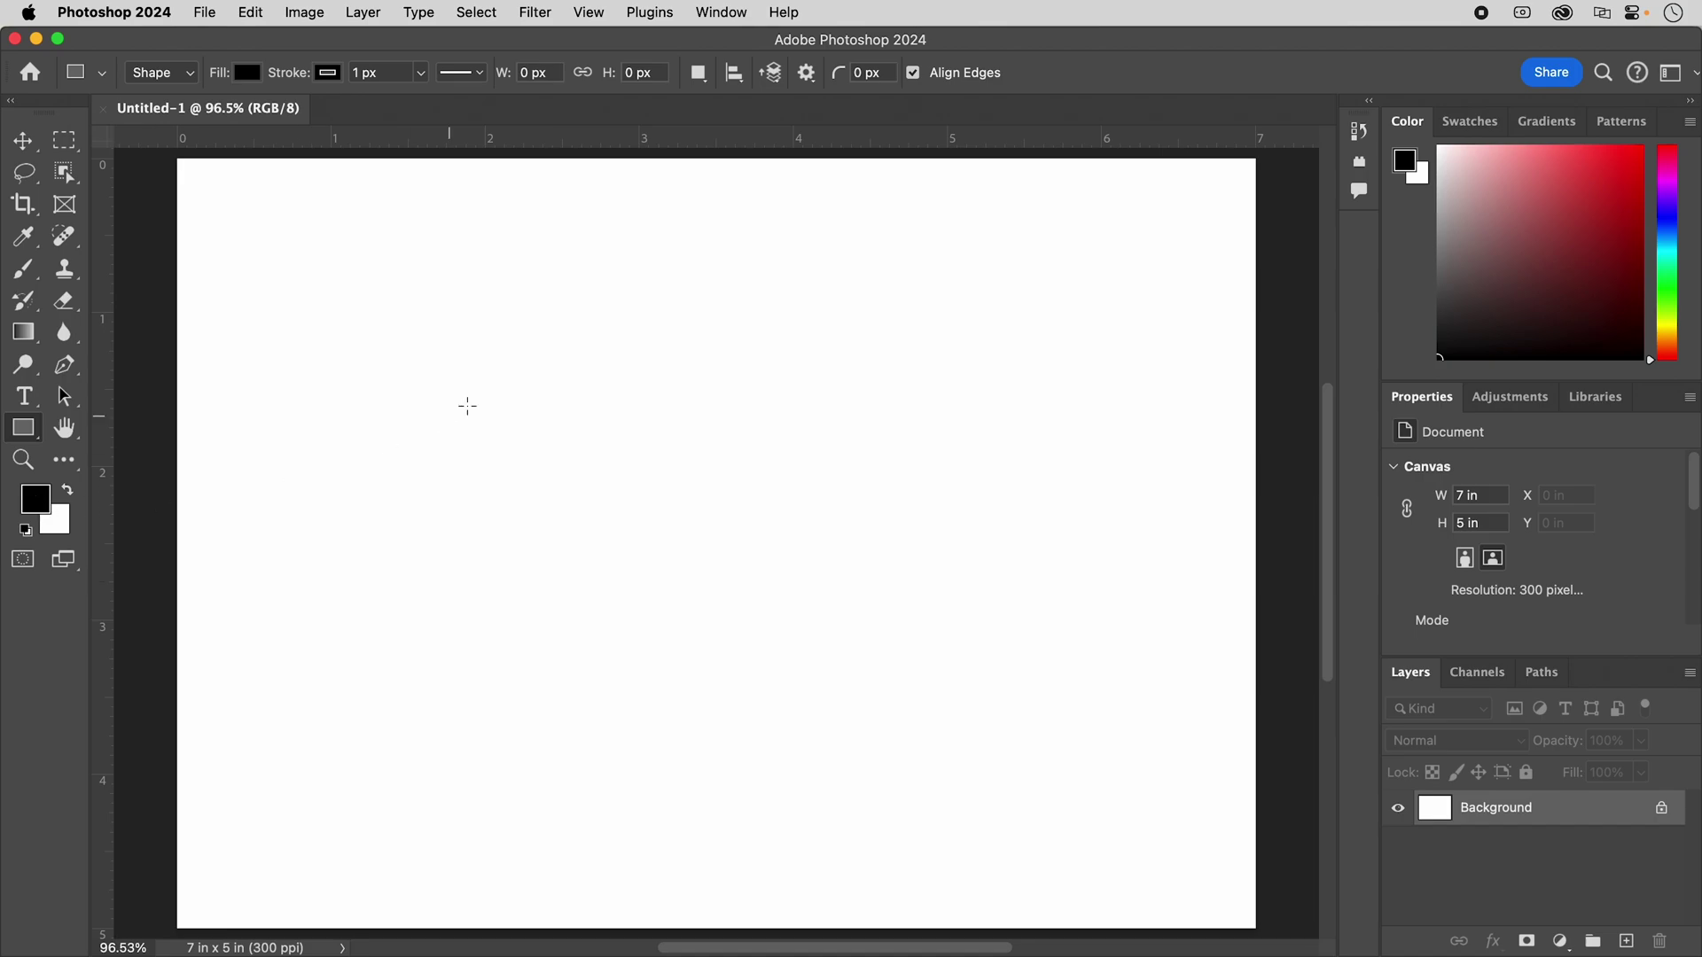
{"action": "left_click_drag", "start_coordinate": [421, 374], "coordinate": [725, 647]}
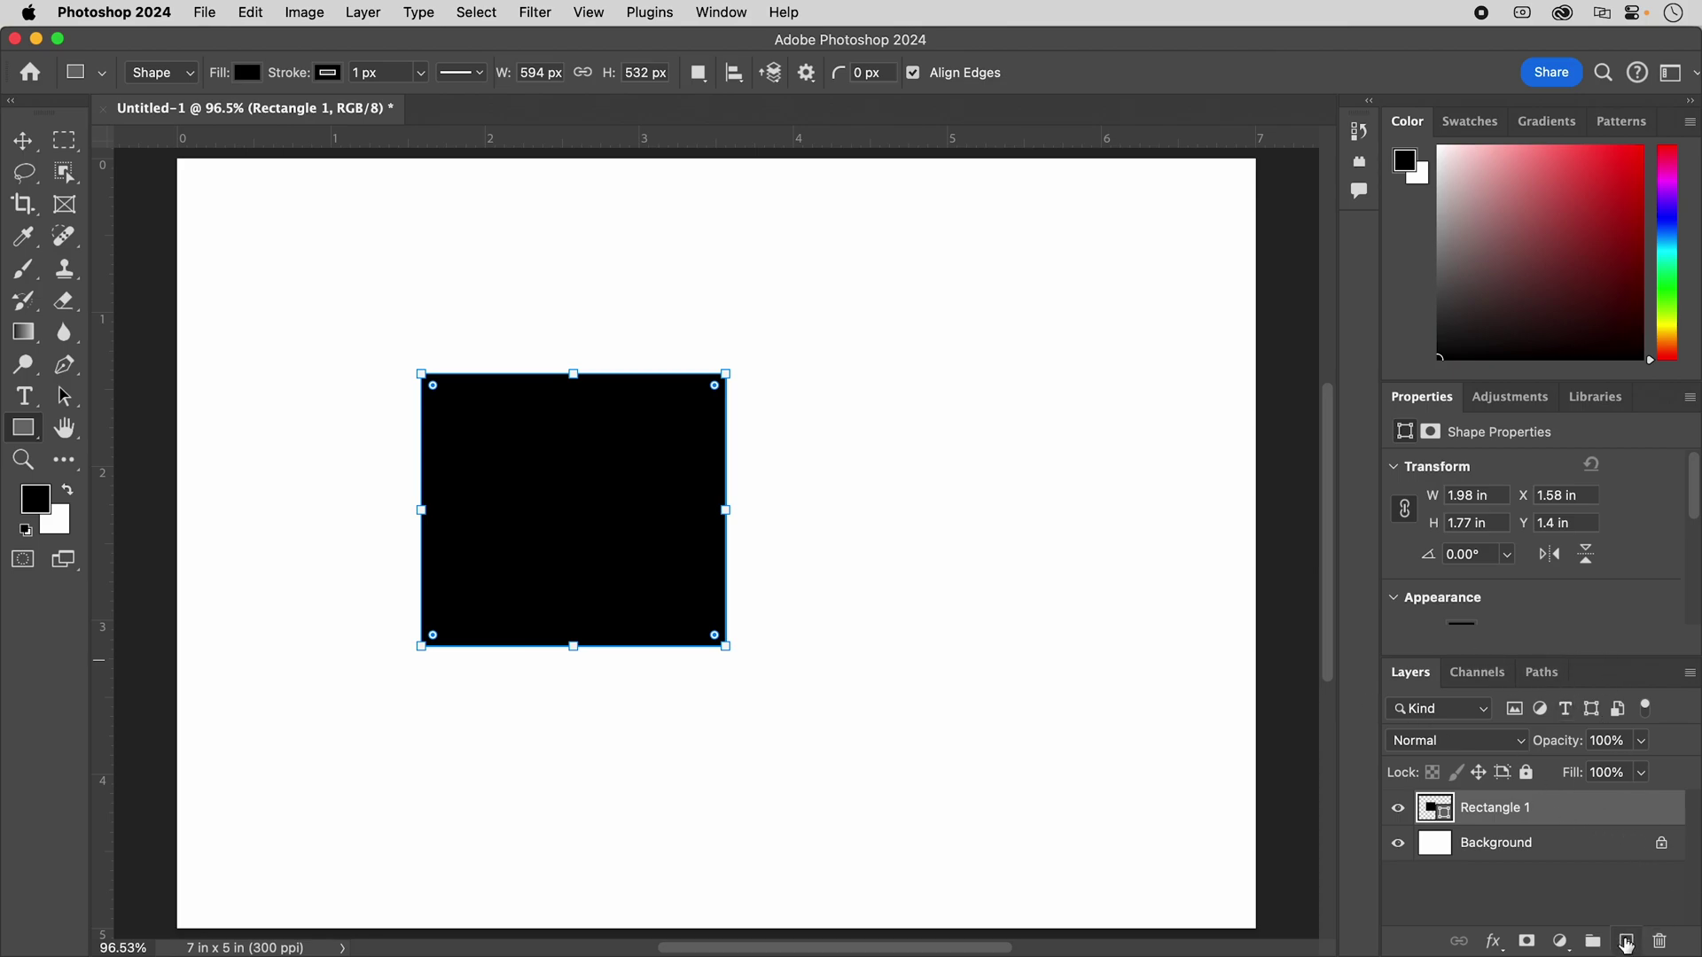
Step: Add a new layer for the Brush tool and set the foreground color to dark red be1f1f
{"action": "left_click", "coordinate": [1627, 938]}
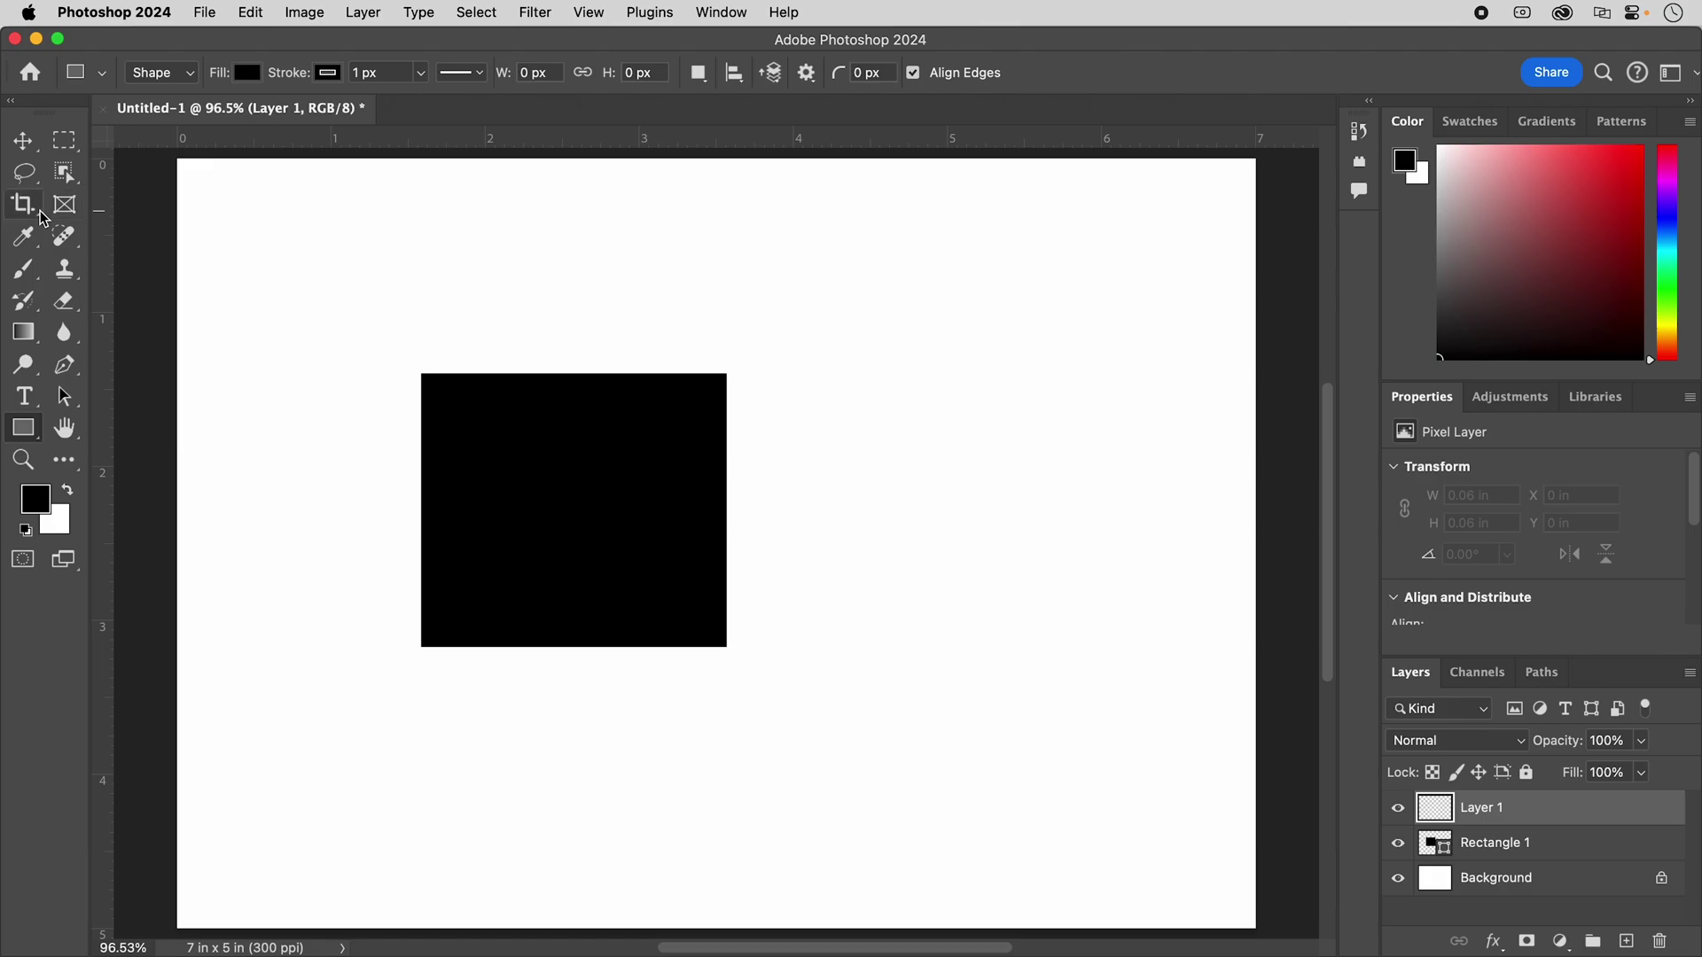
{"action": "left_click", "coordinate": [23, 276]}
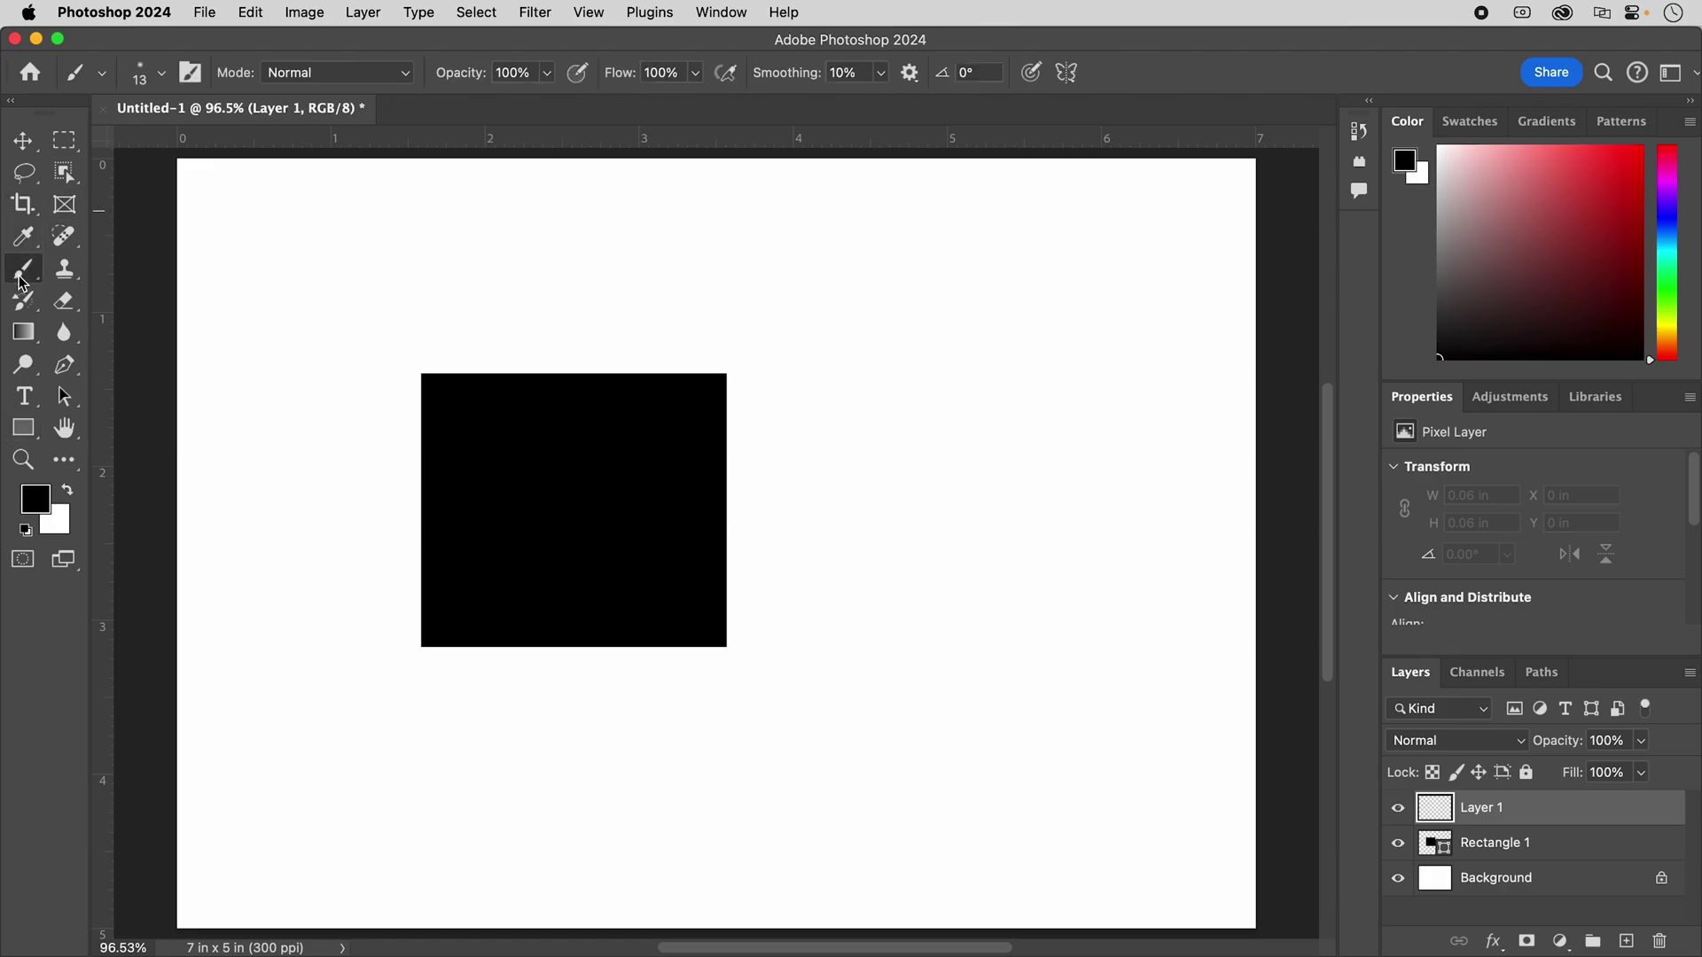
{"action": "left_click", "coordinate": [40, 505]}
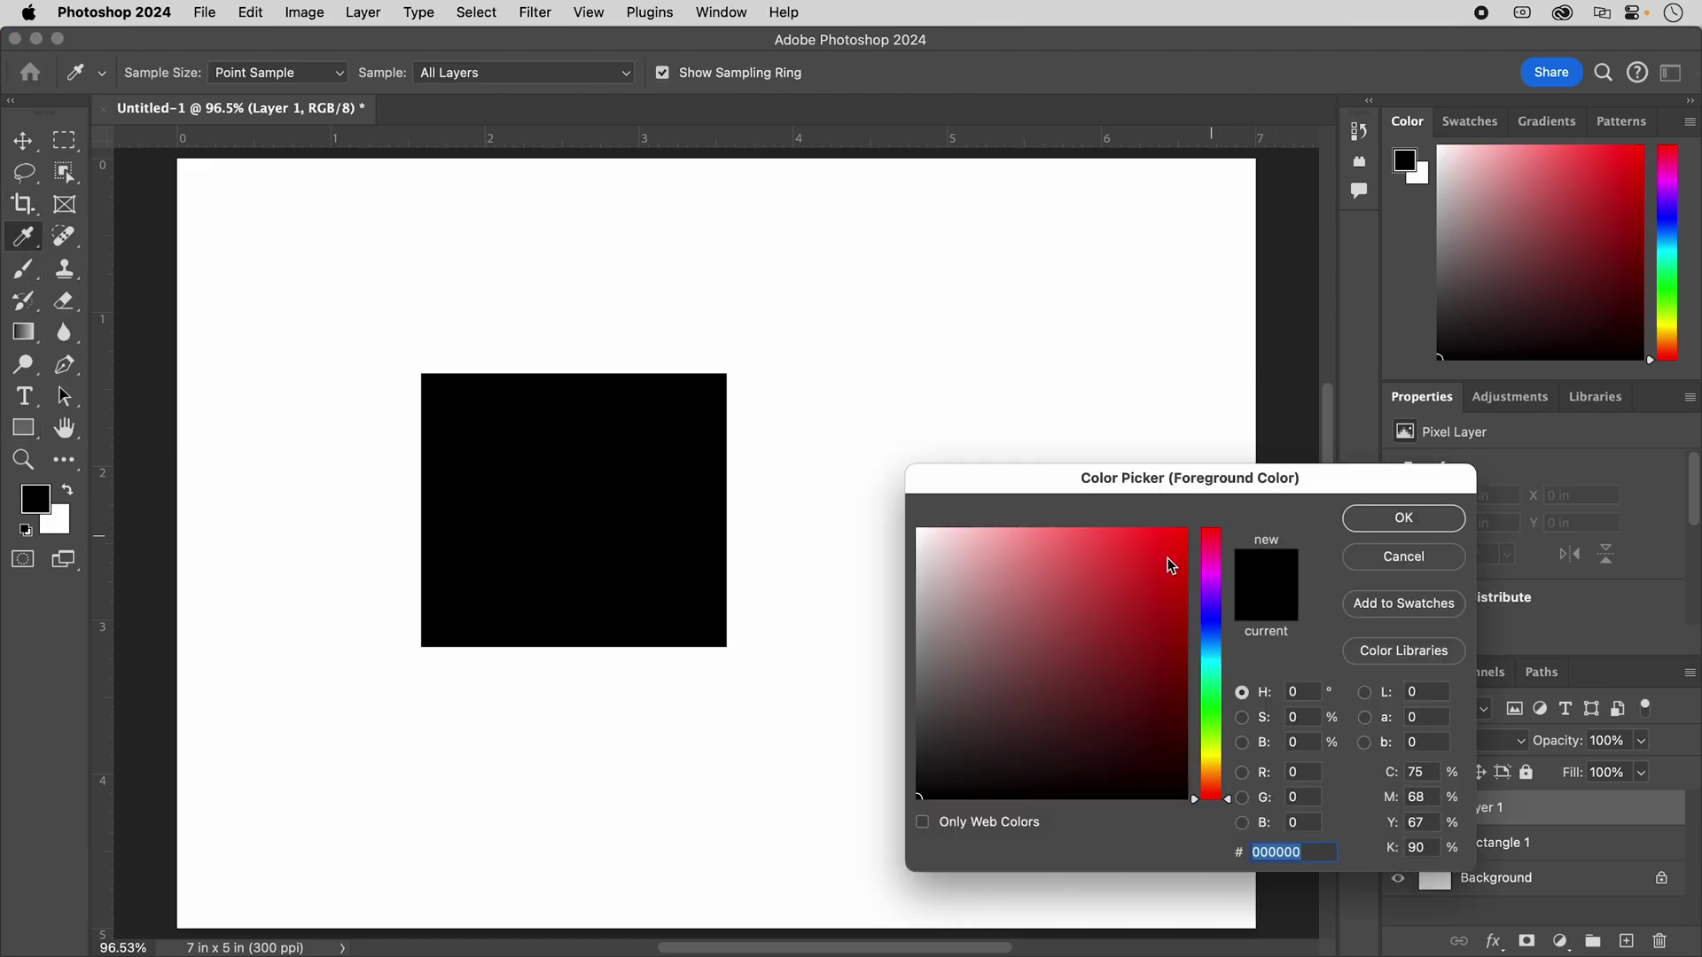
{"action": "left_click", "coordinate": [1142, 596]}
{"action": "left_click", "coordinate": [1405, 521]}
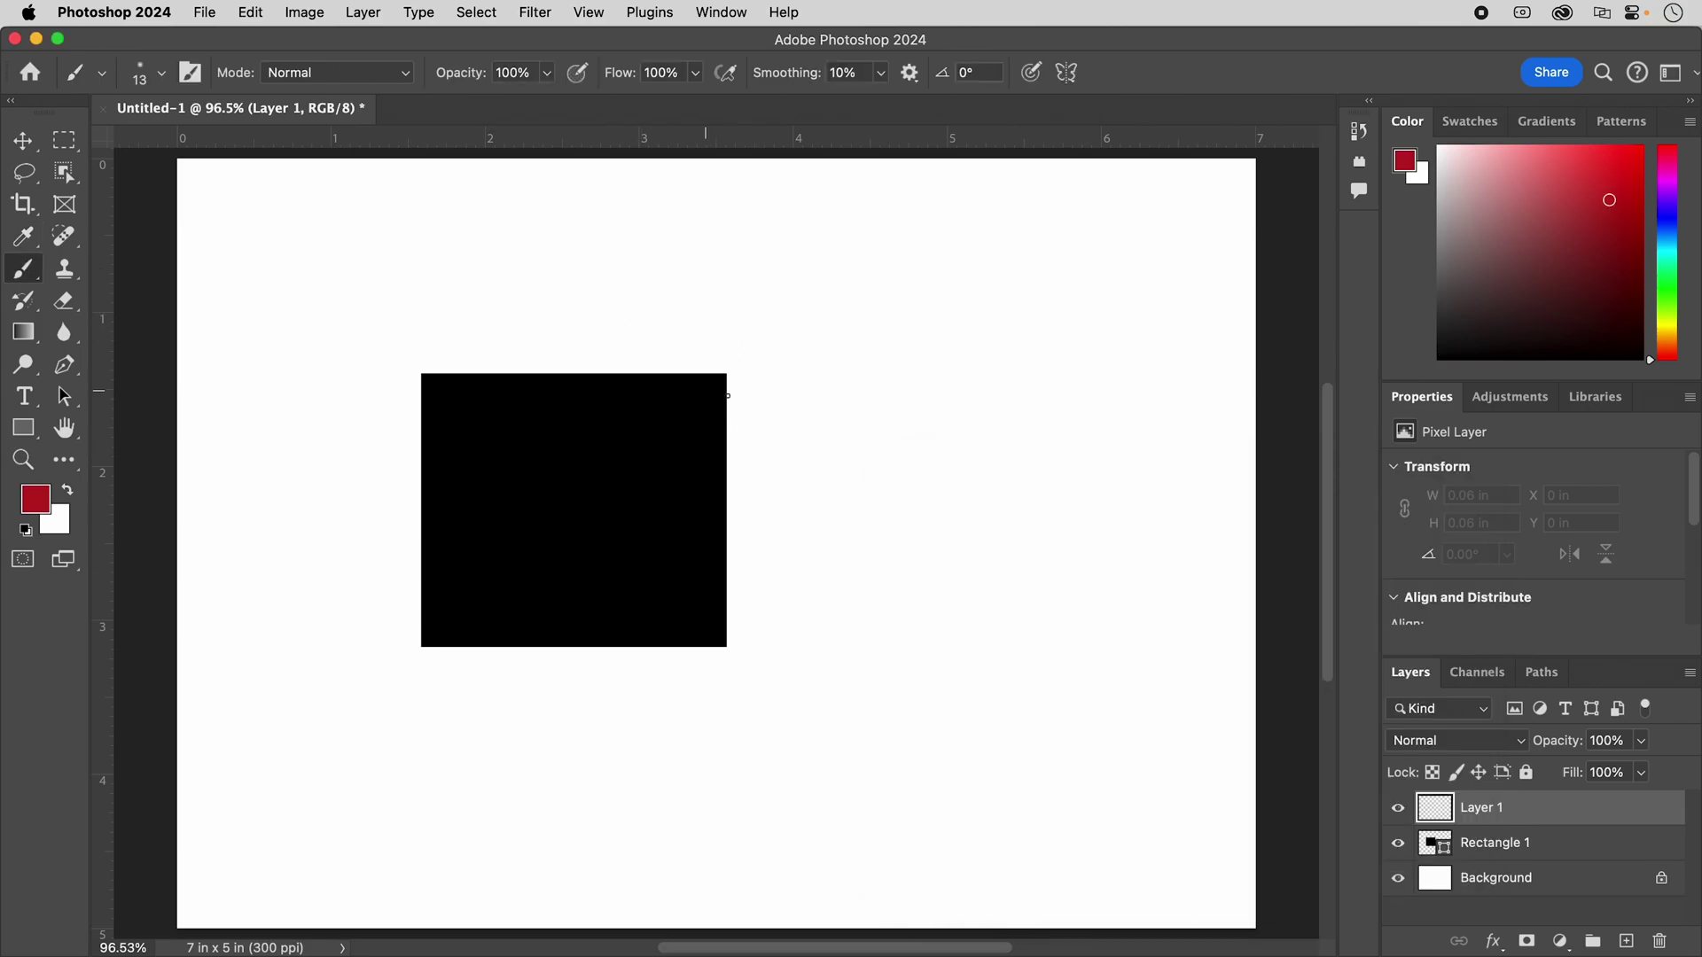
Step: Enlarge the brush to 200 px and paint a soft red blob over the black rectangle's upper-right corner
{"action": "key", "text": "bracketright"}
{"action": "key", "text": "bracketright"}
{"action": "key", "text": "bracketright"}
{"action": "key", "text": "bracketright"}
{"action": "key", "text": "bracketright"}
{"action": "key", "text": "bracketright"}
{"action": "key", "text": "bracketright"}
{"action": "key", "text": "bracketright"}
{"action": "key", "text": "bracketright"}
{"action": "key", "text": "bracketright"}
{"action": "key", "text": "bracketright"}
{"action": "key", "text": "bracketright"}
{"action": "key", "text": "bracketright"}
{"action": "left_click", "coordinate": [577, 307]}
{"action": "mouse_move", "coordinate": [595, 307]}
{"action": "left_mouse_down"}
{"action": "mouse_move", "coordinate": [698, 368]}
{"action": "mouse_move", "coordinate": [765, 487]}
{"action": "mouse_move", "coordinate": [700, 387]}
{"action": "mouse_move", "coordinate": [606, 309]}
{"action": "mouse_move", "coordinate": [591, 354]}
{"action": "mouse_move", "coordinate": [711, 335]}
{"action": "mouse_move", "coordinate": [786, 365]}
{"action": "mouse_move", "coordinate": [731, 446]}
{"action": "mouse_move", "coordinate": [763, 418]}
{"action": "mouse_move", "coordinate": [754, 297]}
{"action": "mouse_move", "coordinate": [565, 306]}
{"action": "mouse_move", "coordinate": [678, 454]}
{"action": "mouse_move", "coordinate": [759, 510]}
{"action": "mouse_move", "coordinate": [763, 308]}
{"action": "left_mouse_up"}
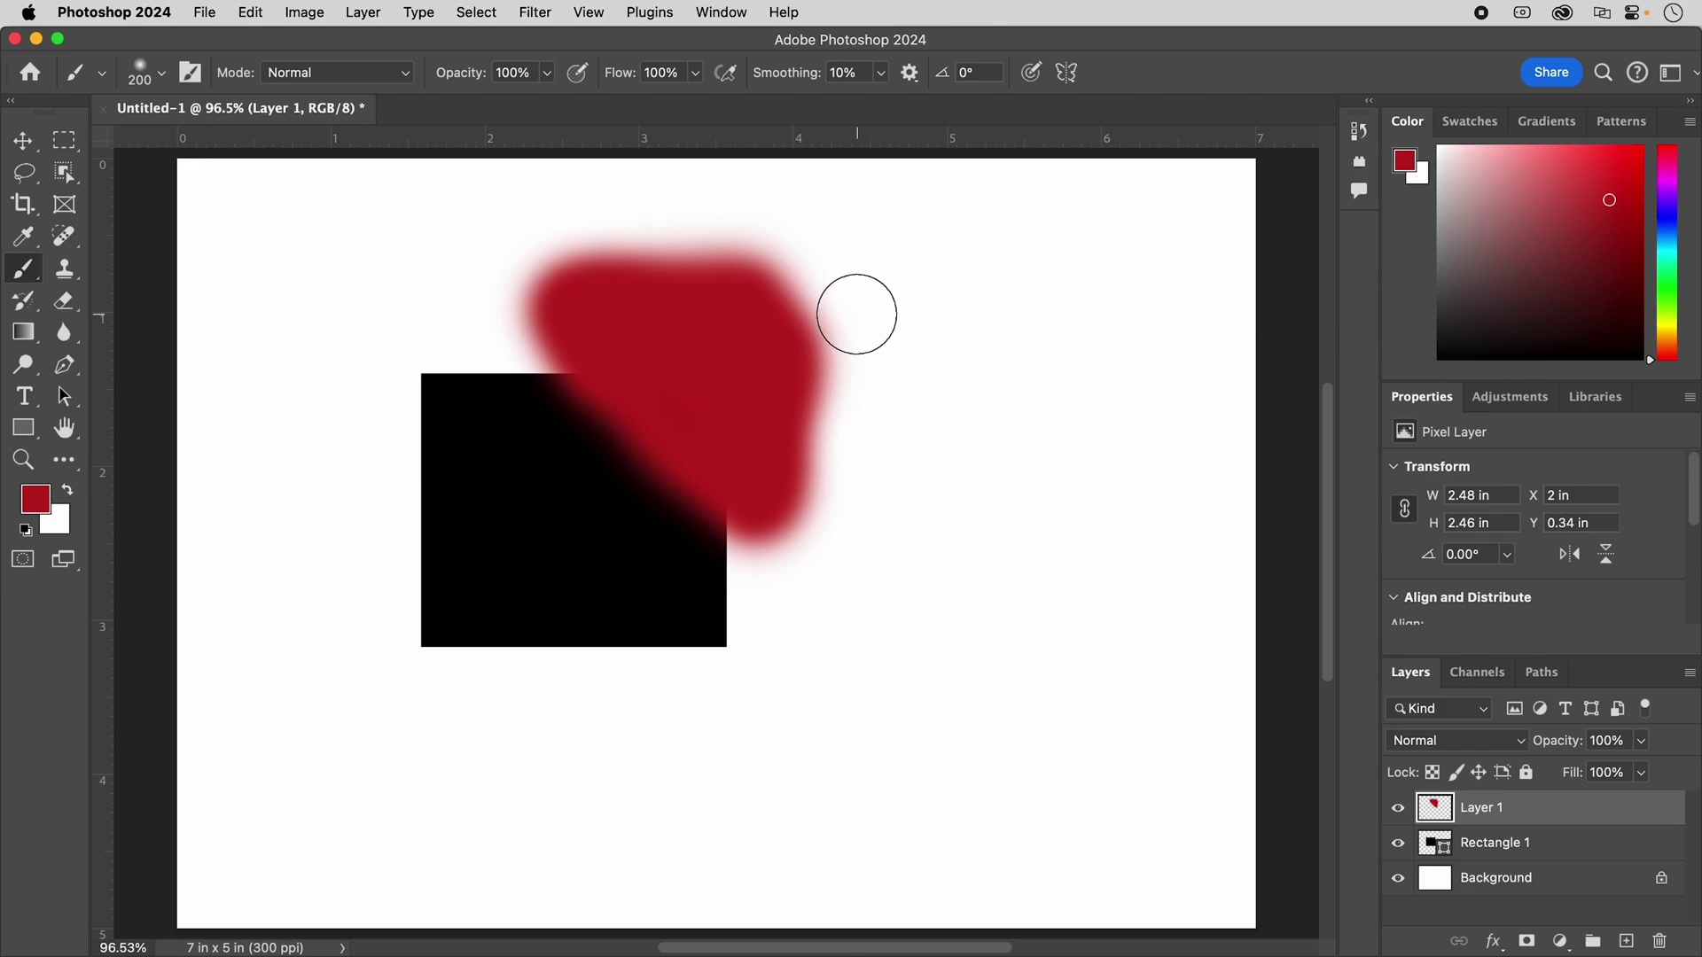
Step: Add the text "This is cool!" on top of the red blob
{"action": "left_click", "coordinate": [24, 398]}
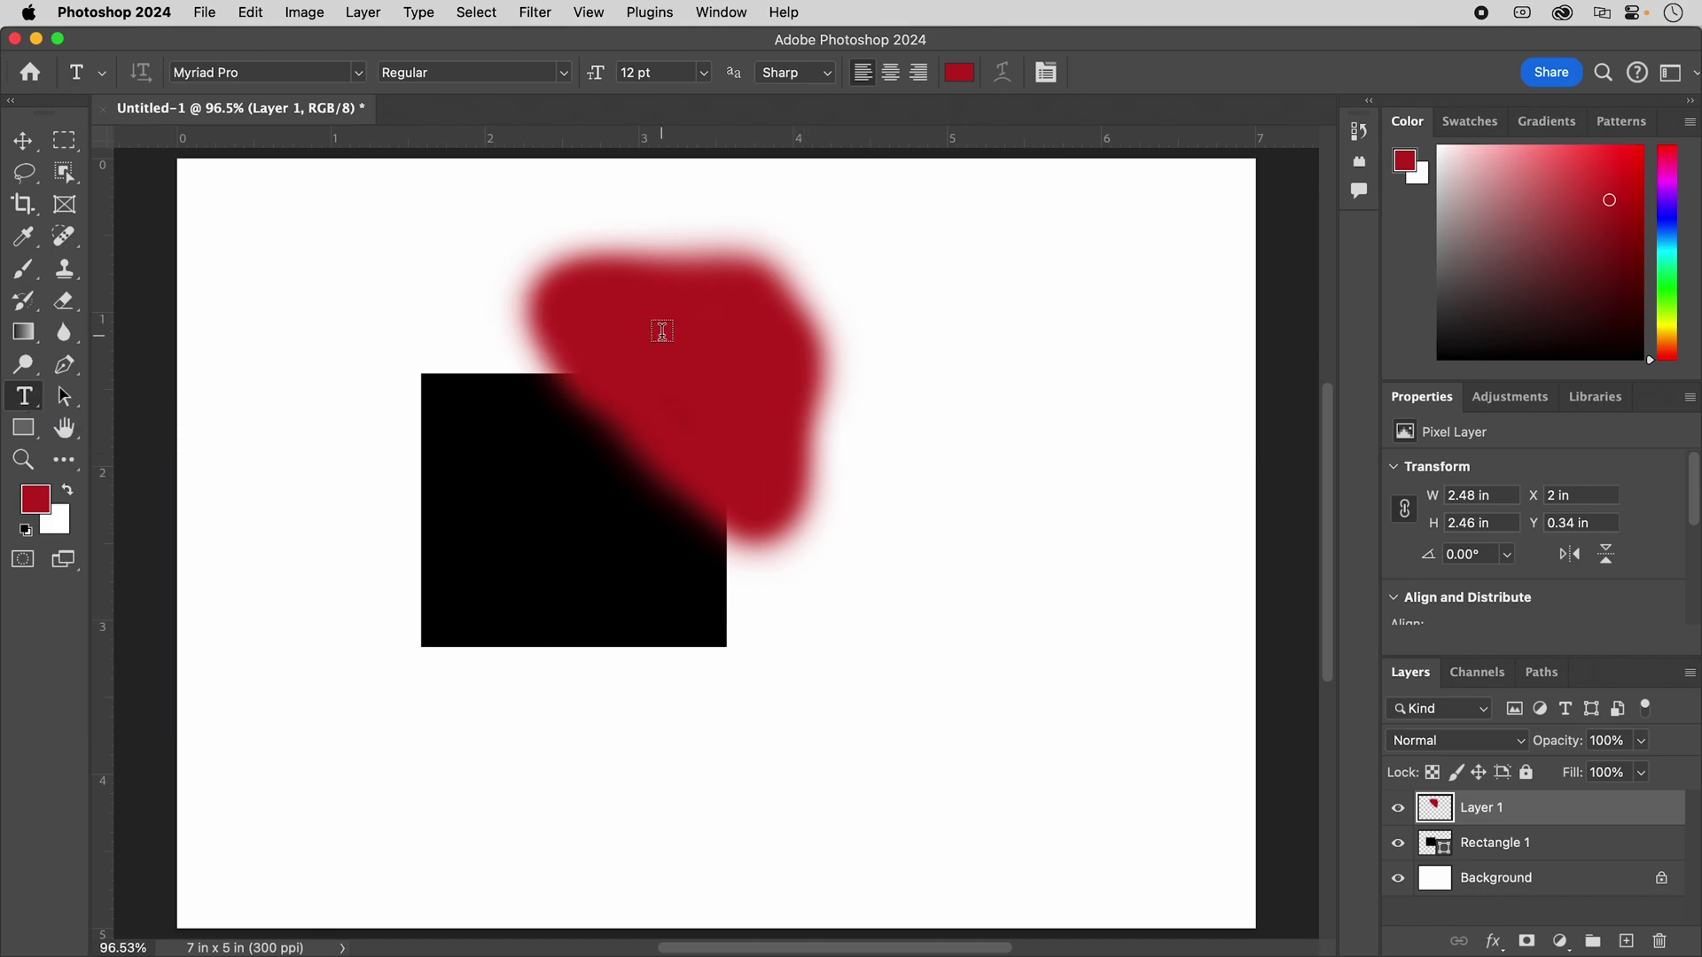
{"action": "left_click", "coordinate": [660, 330]}
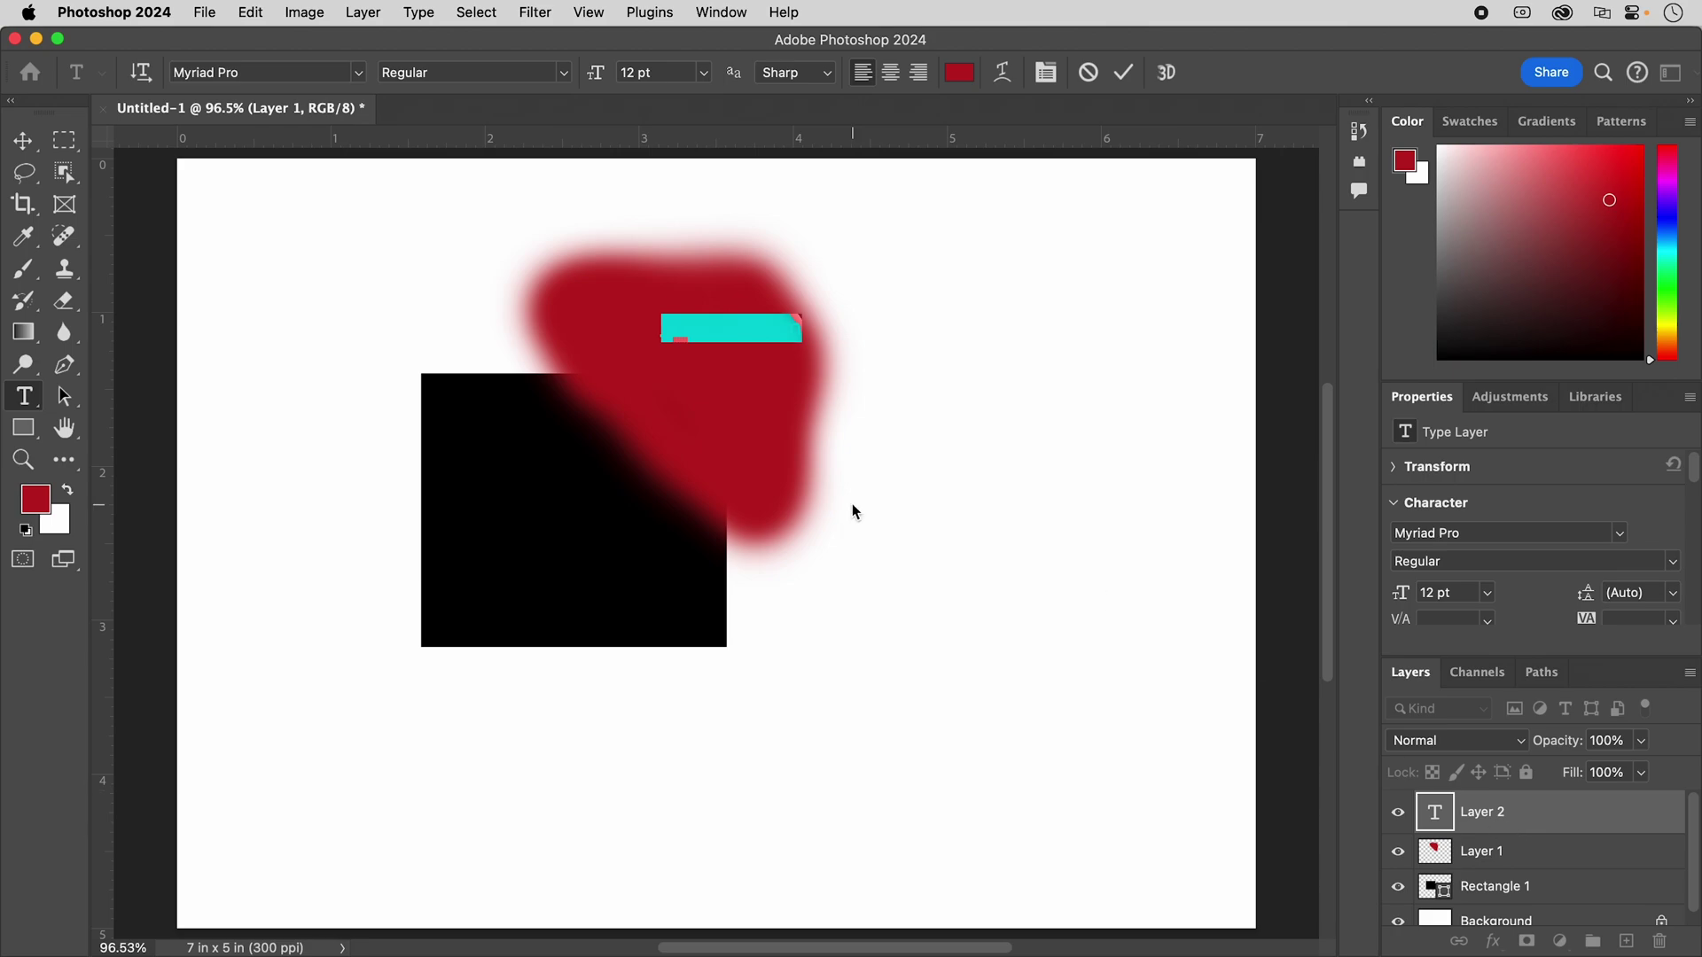
{"action": "type", "text": "This is "}
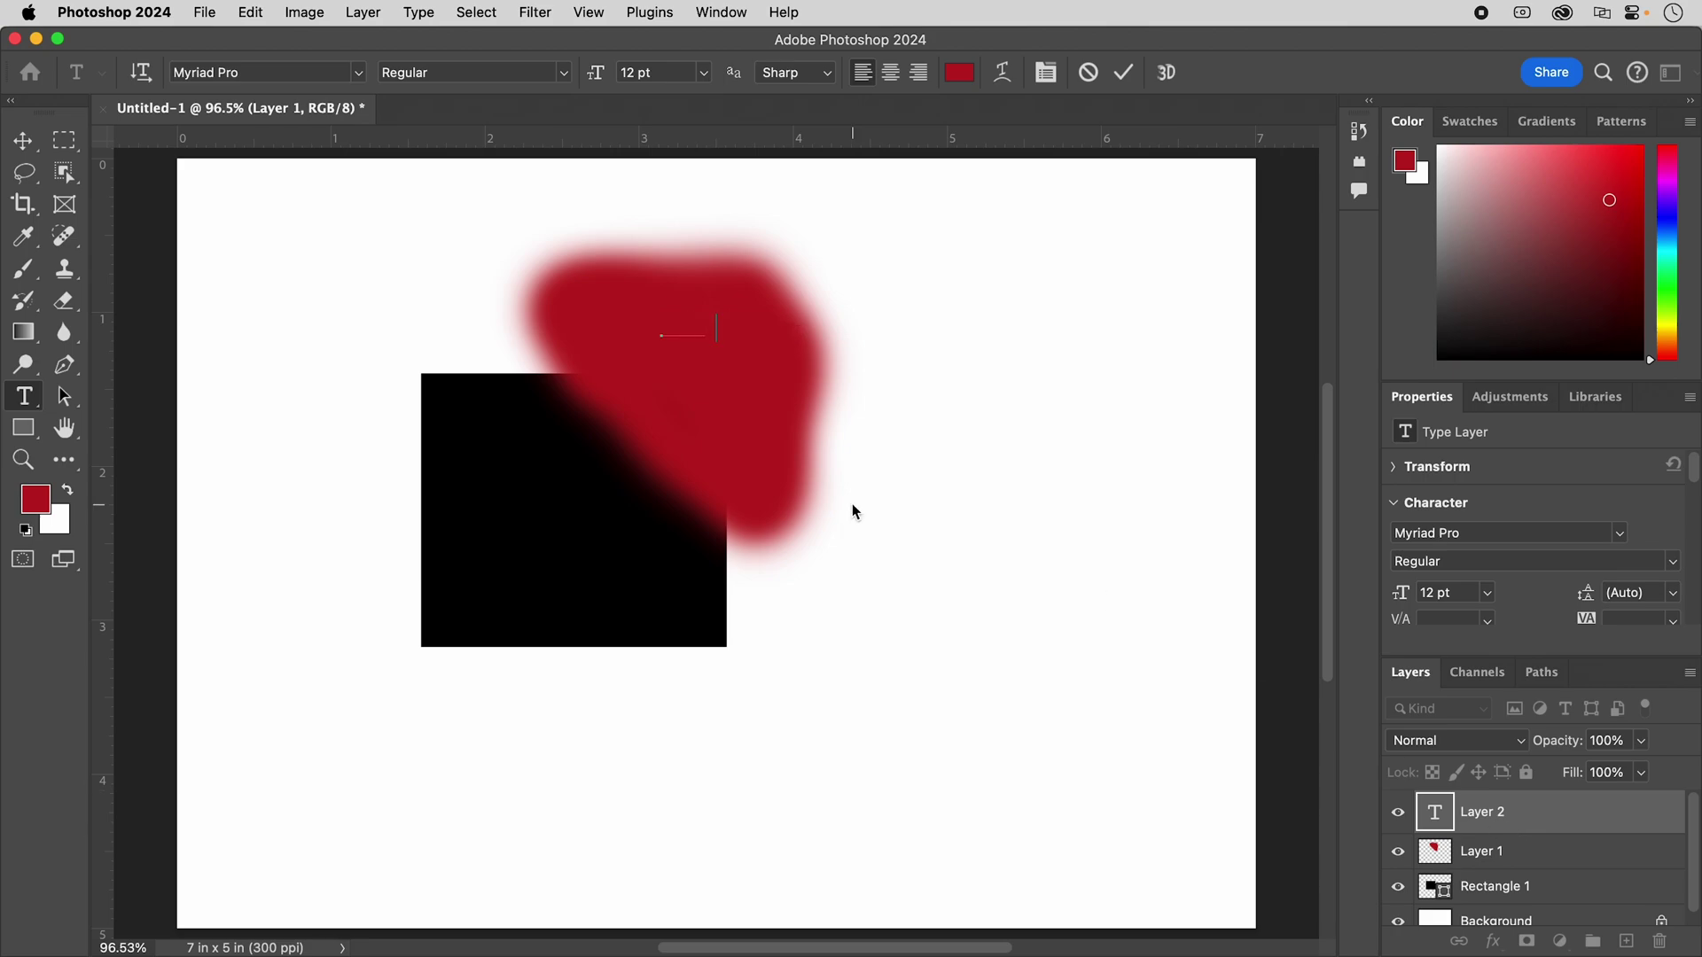
{"action": "type", "text": "some"}
Step: Change the color of the whole "This is cool!" text to black 000000
{"action": "key", "text": "super+a"}
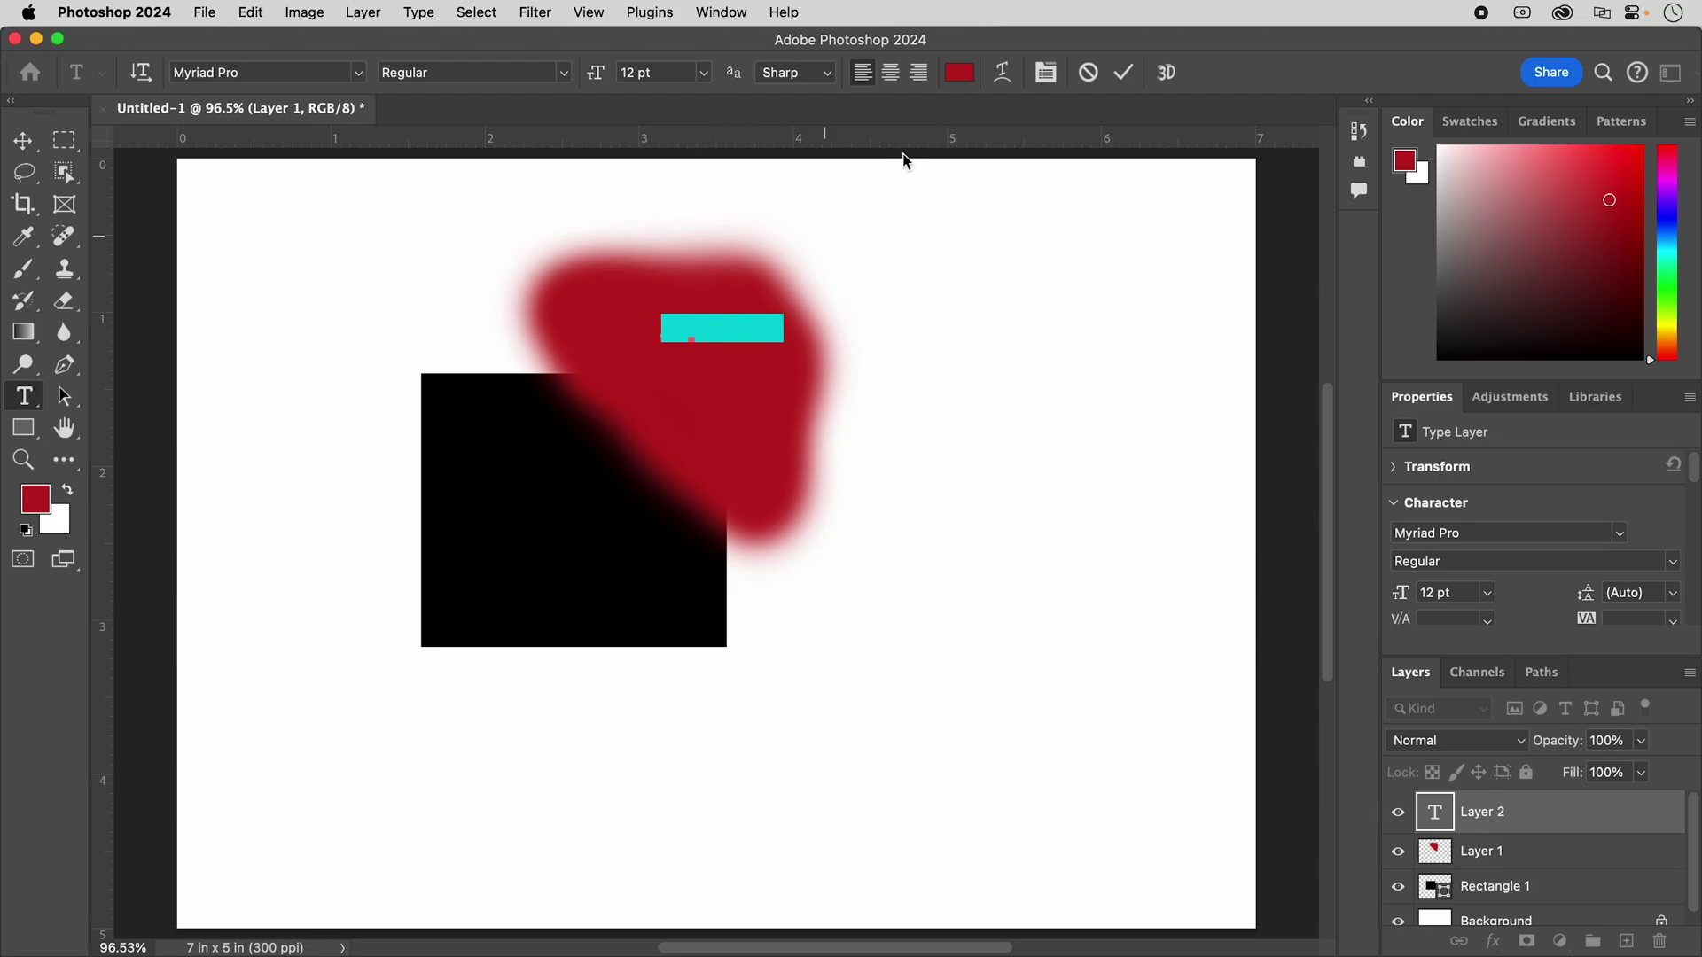
{"action": "left_click", "coordinate": [960, 75]}
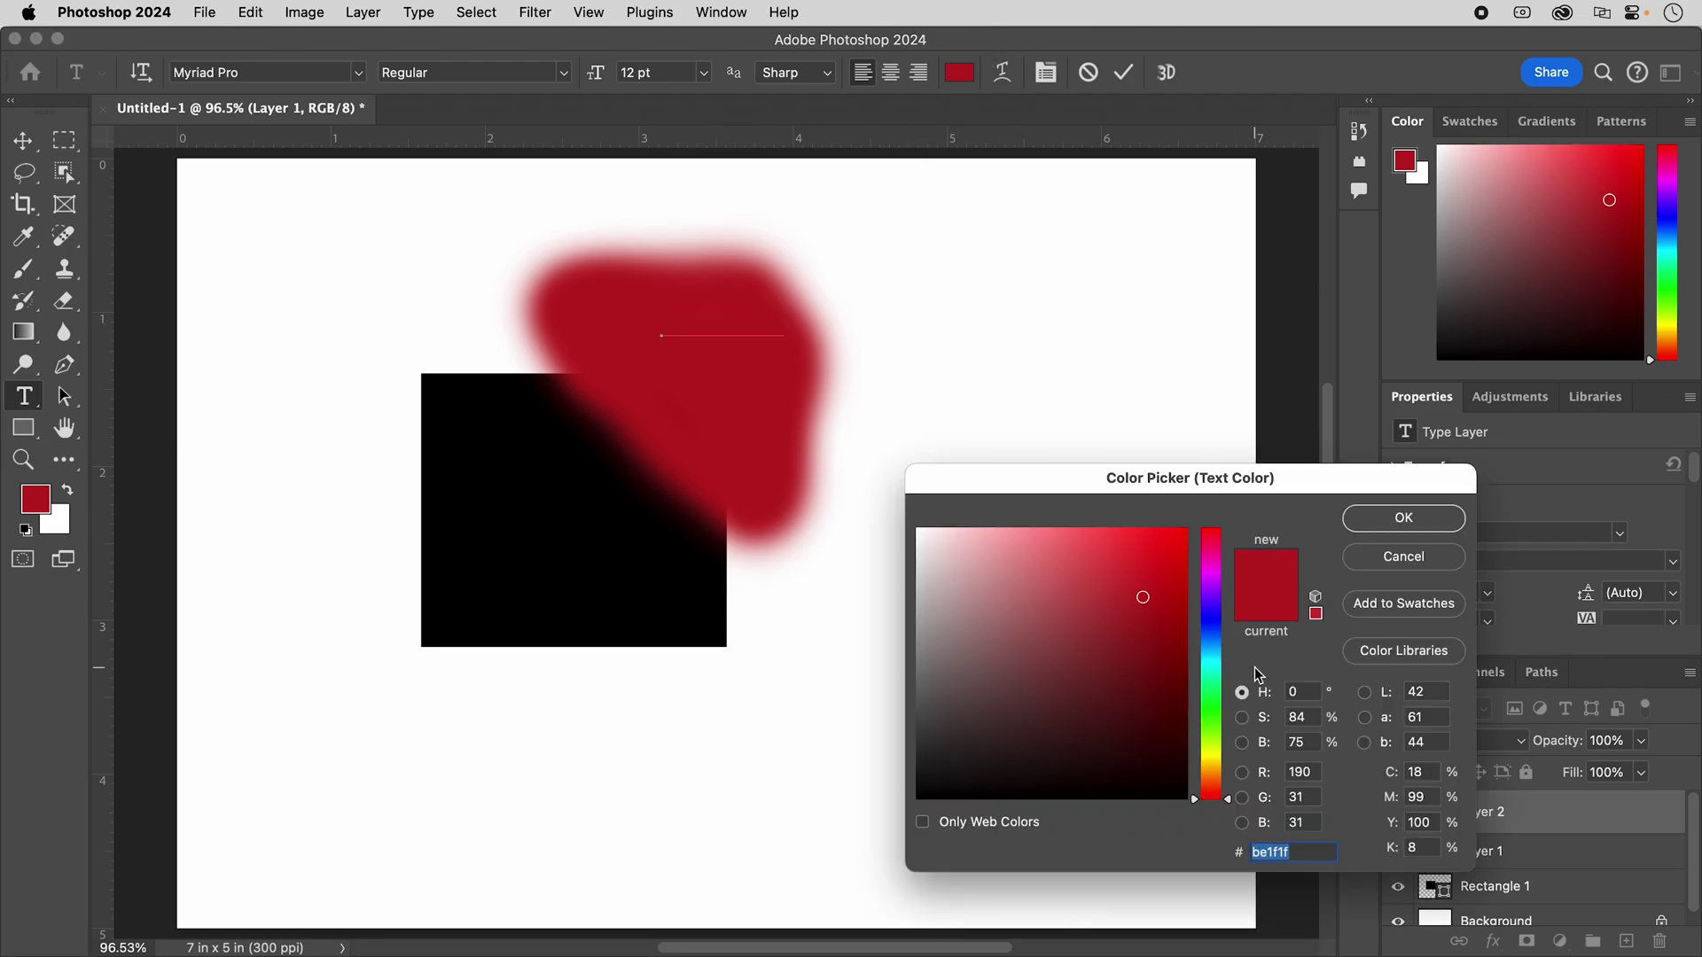
{"action": "left_click_drag", "start_coordinate": [999, 766], "coordinate": [808, 877]}
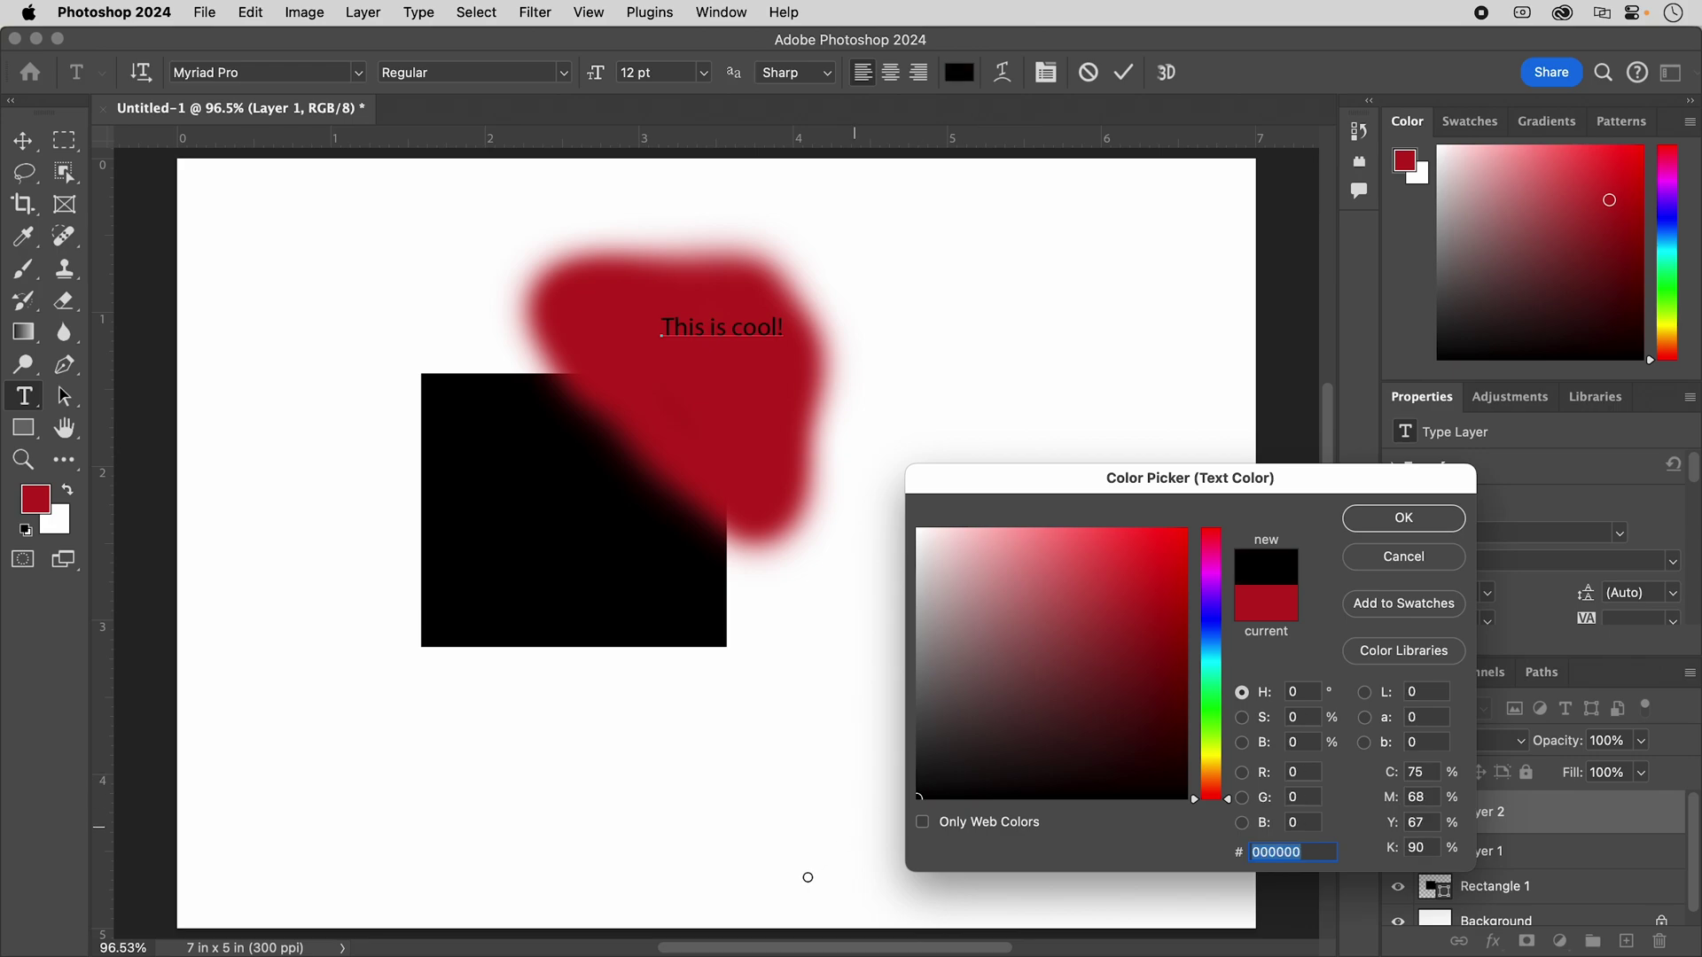
{"action": "left_click", "coordinate": [1403, 519]}
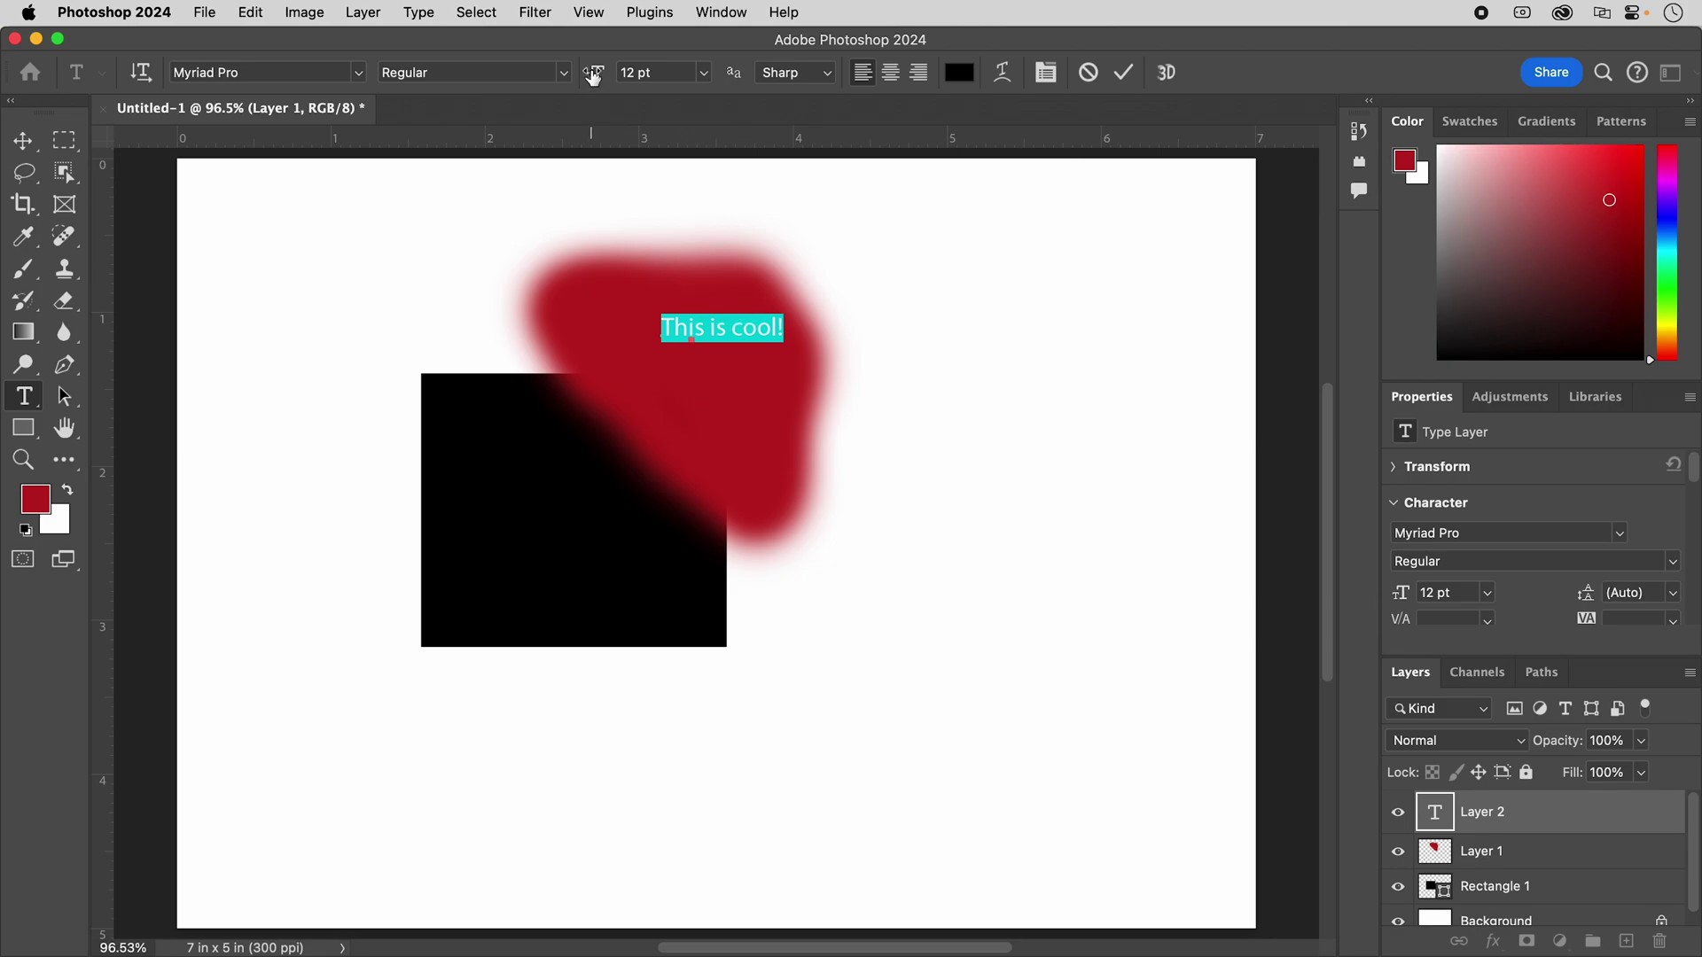
Step: Set the text size to 72 pt and move the text left so it fits inside the canvas
{"action": "left_click", "coordinate": [705, 78]}
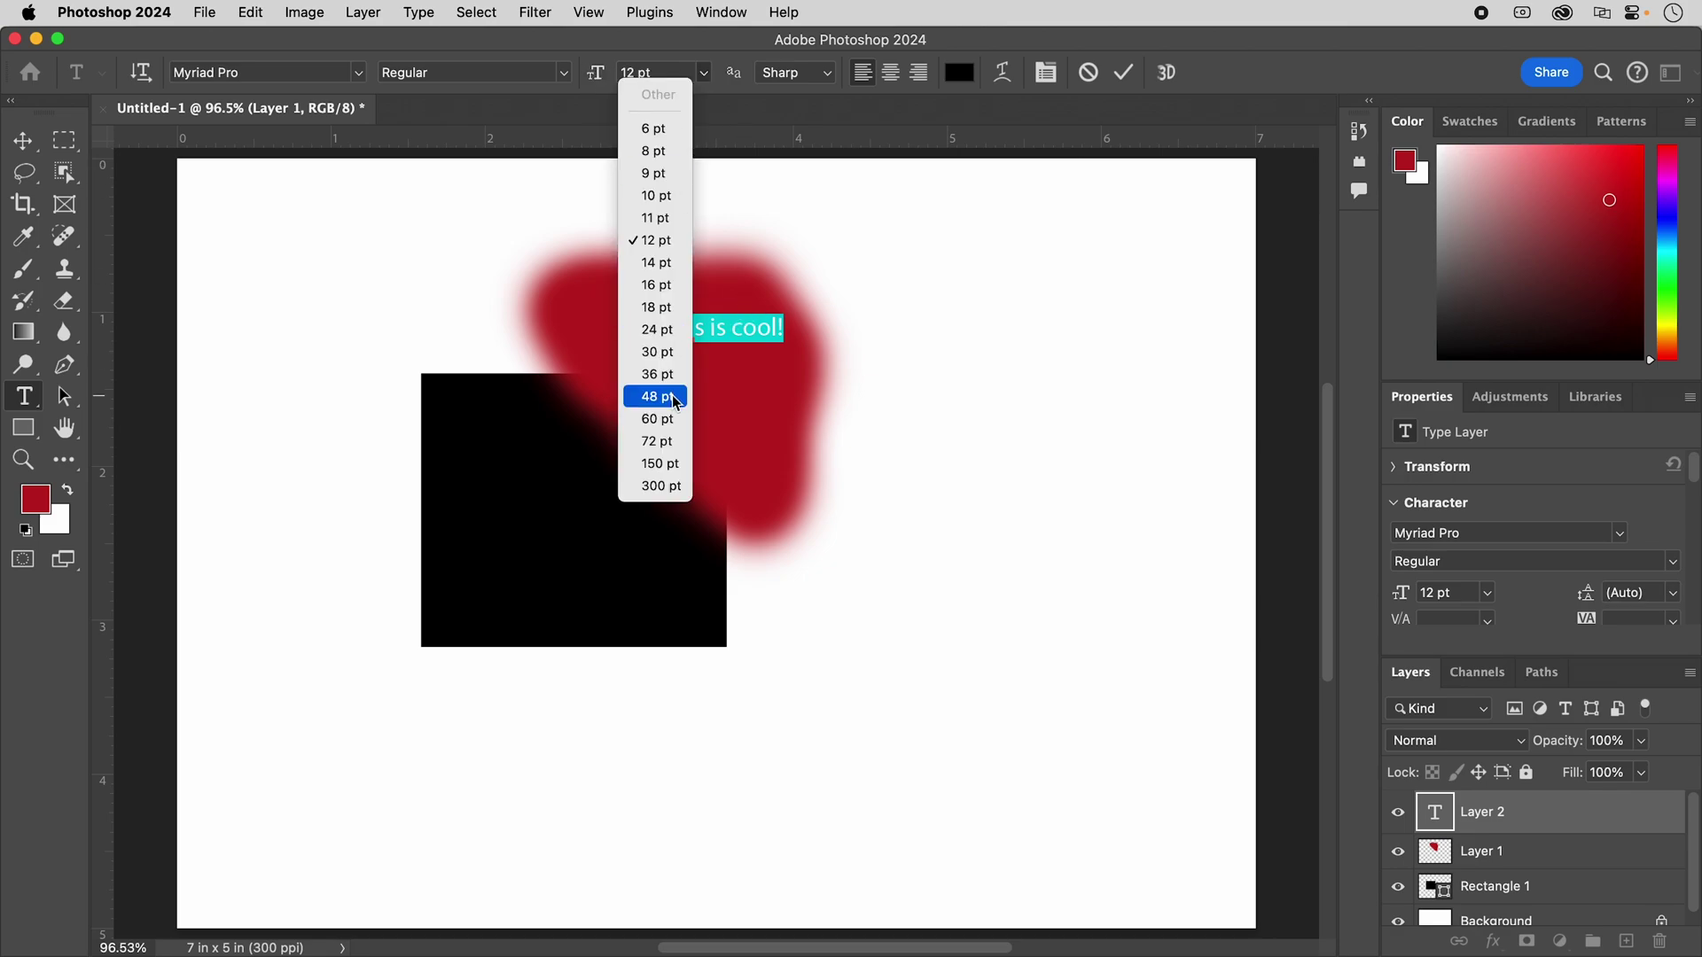
{"action": "left_click", "coordinate": [665, 443]}
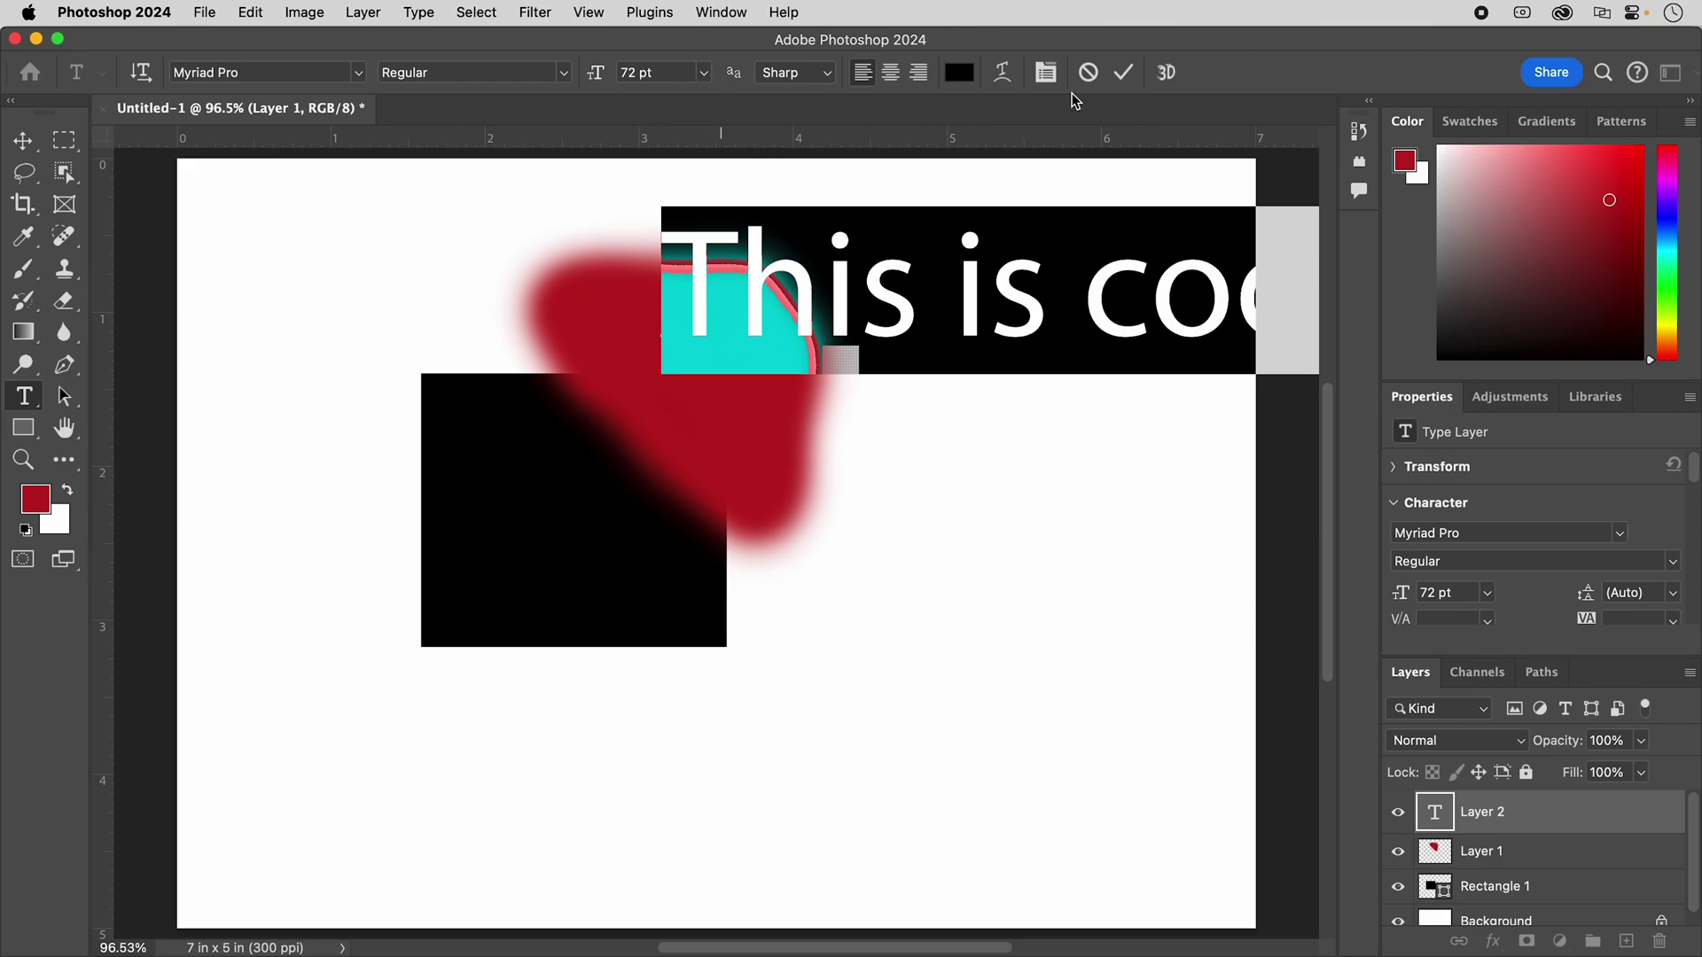
{"action": "left_click", "coordinate": [1123, 73]}
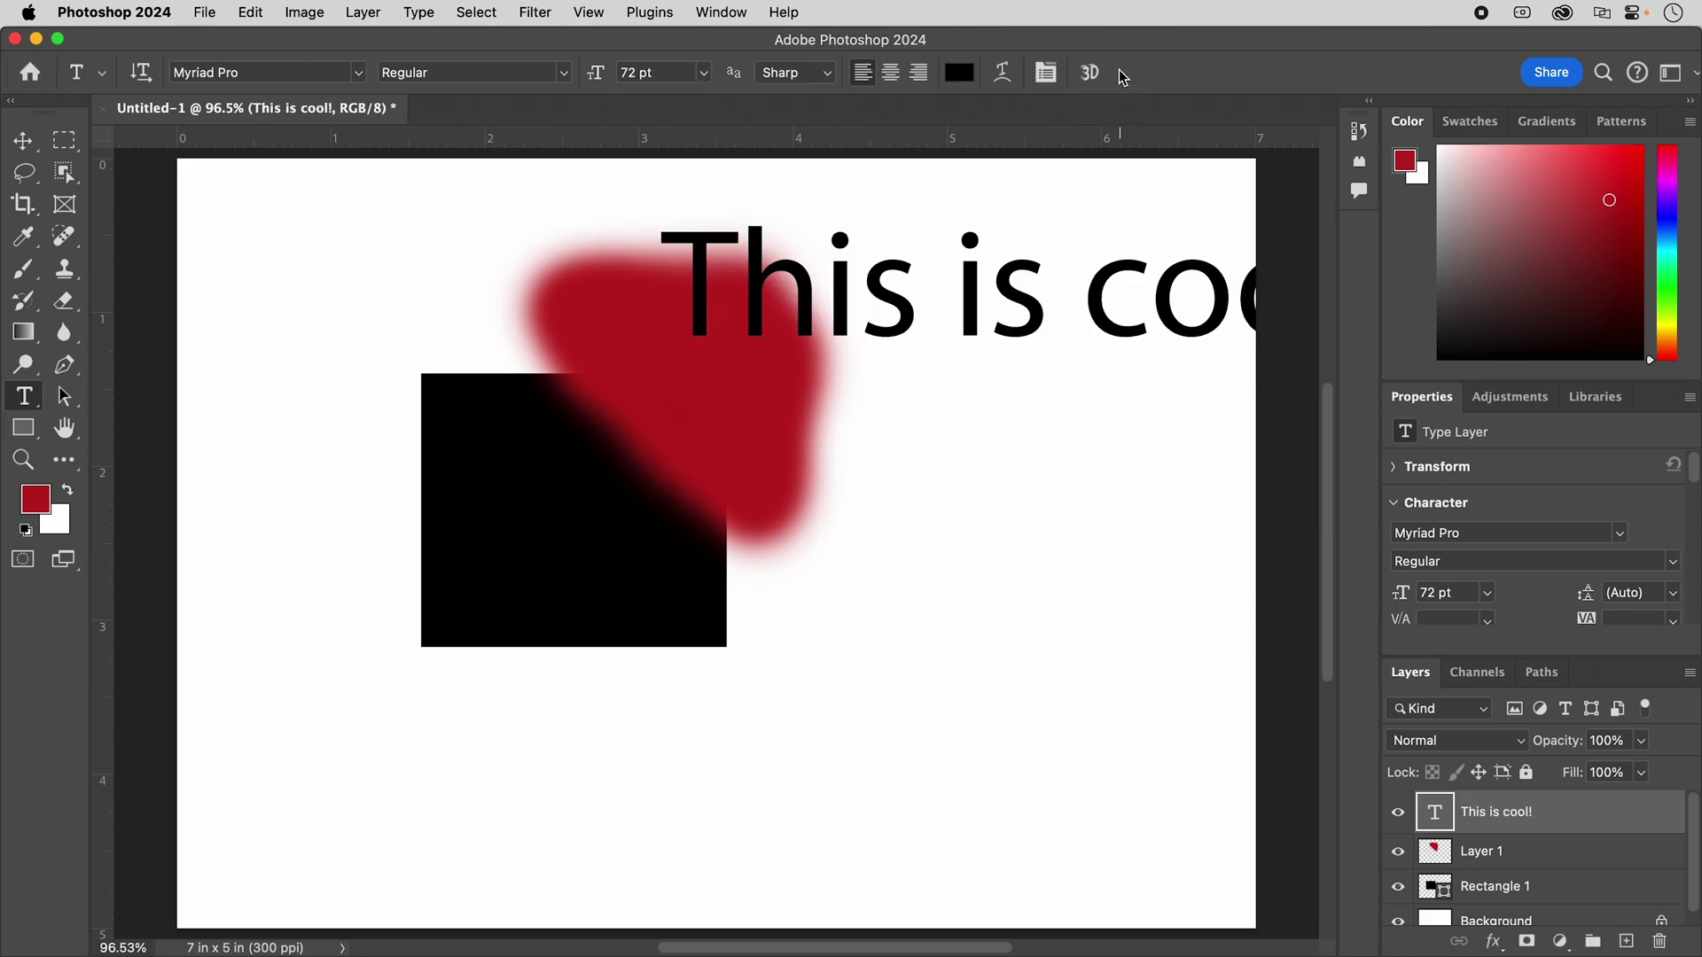
{"action": "left_click", "coordinate": [37, 142]}
{"action": "left_click_drag", "start_coordinate": [1096, 291], "coordinate": [710, 304]}
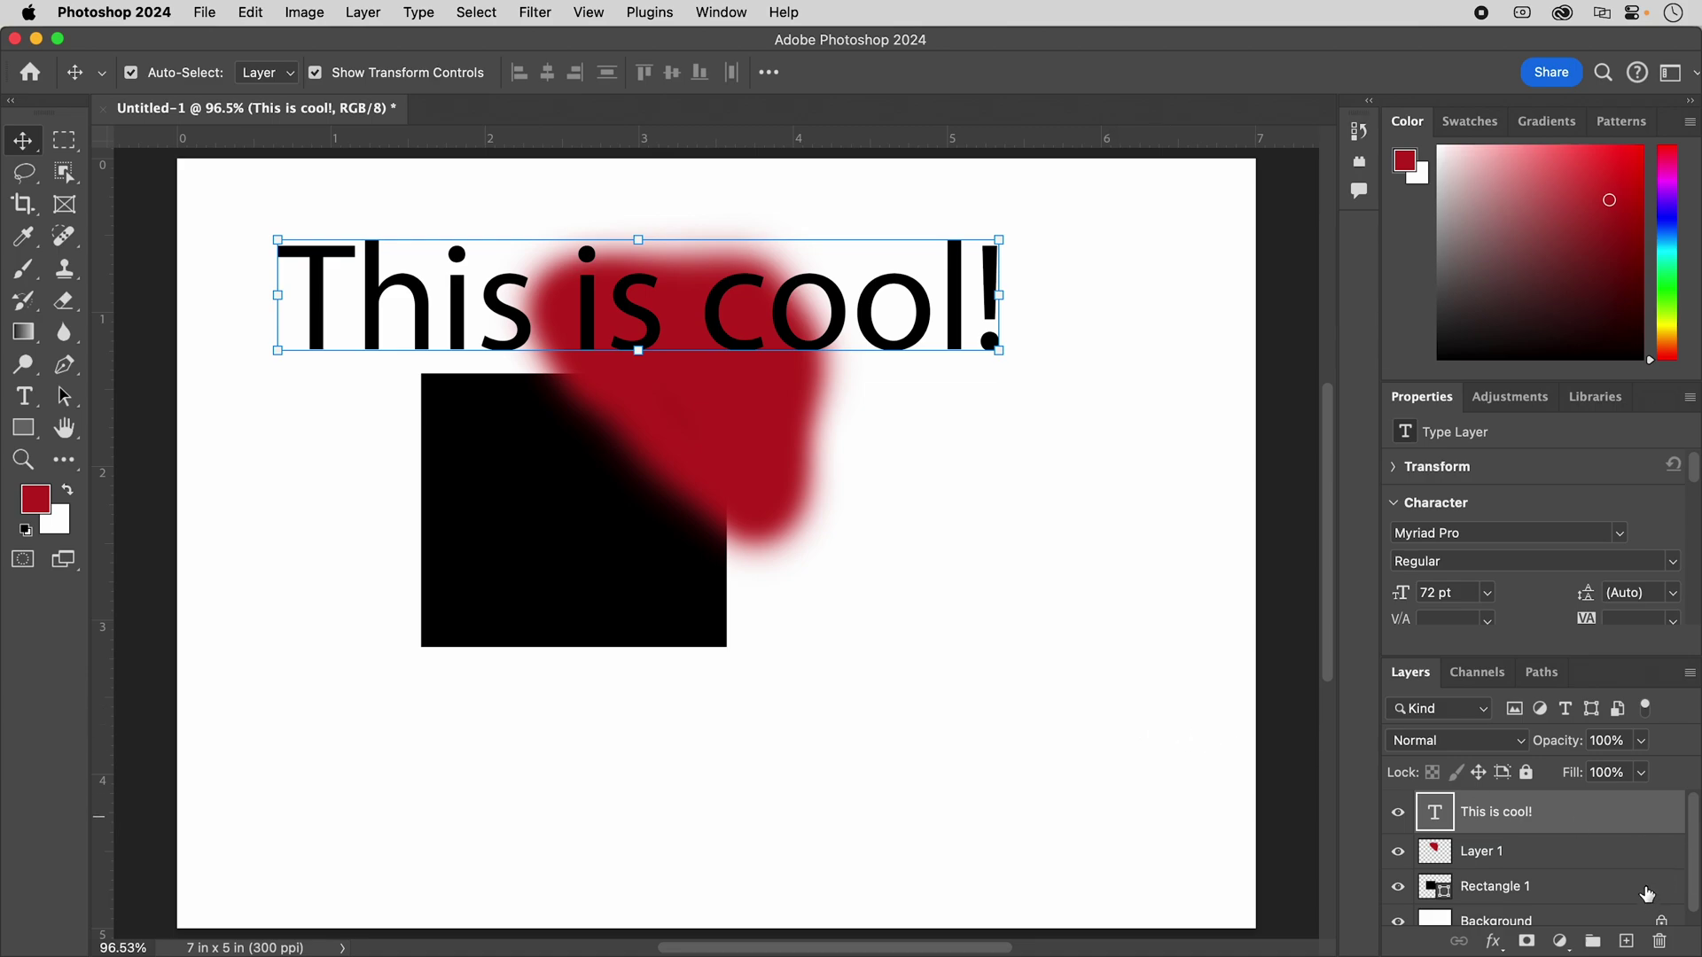
Step: Add another new layer for the Brush tool and change the foreground color to a muted blue
{"action": "left_click", "coordinate": [1626, 941]}
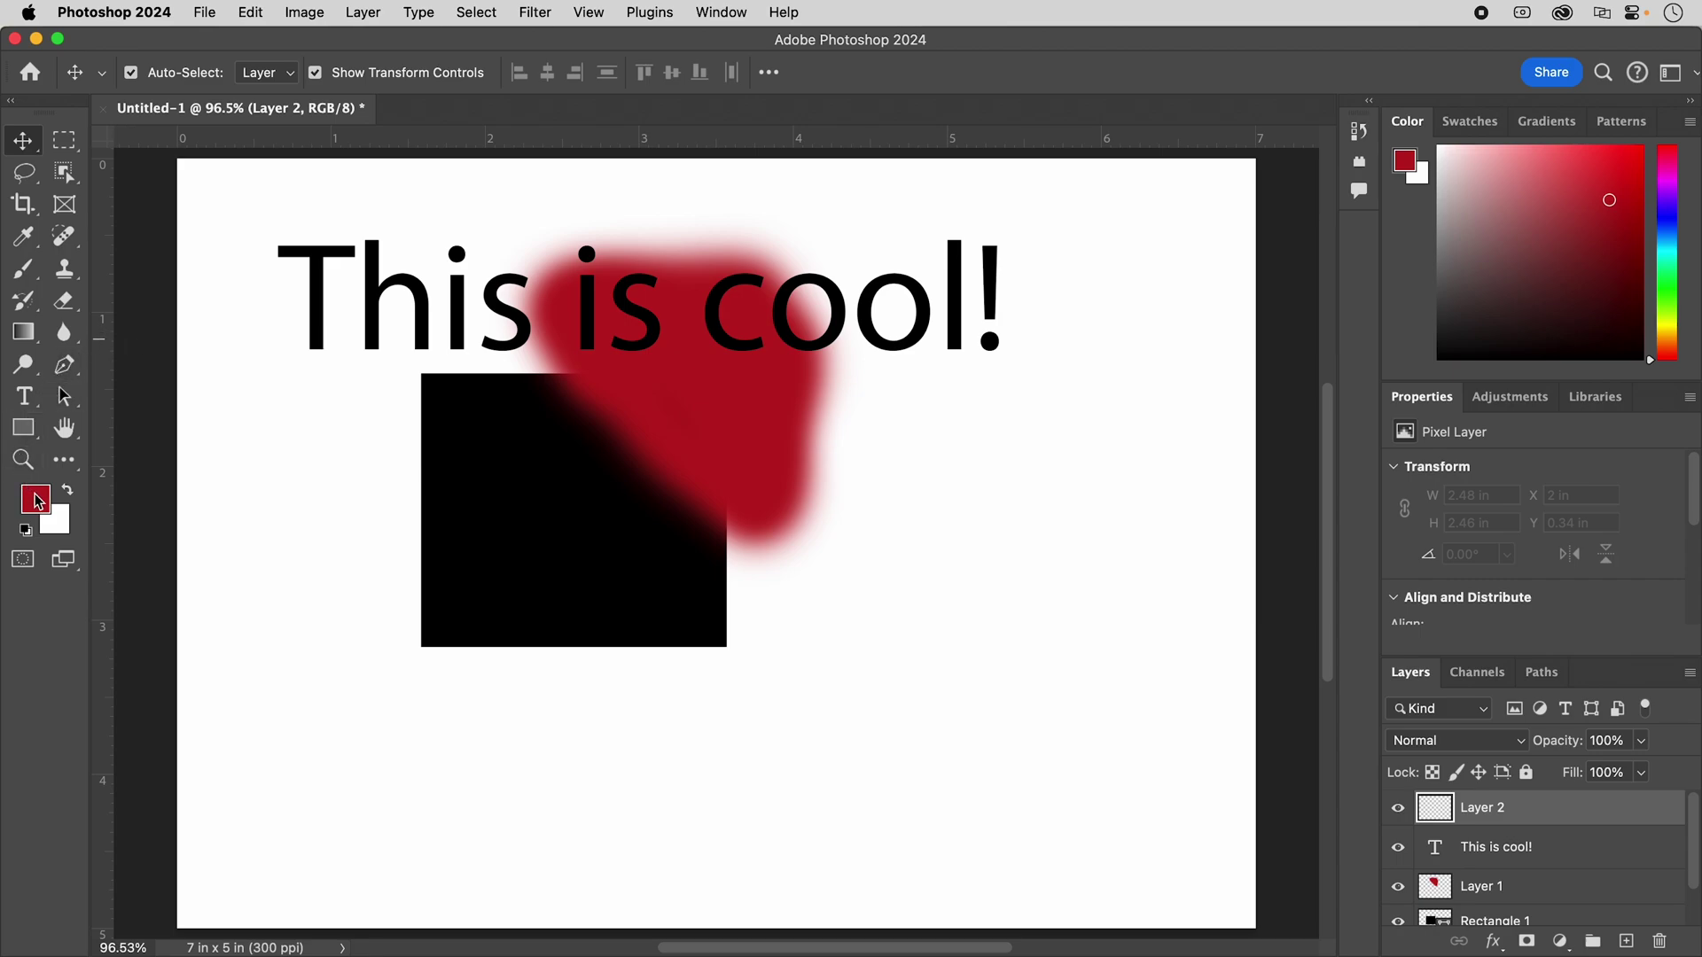
{"action": "left_click", "coordinate": [23, 268]}
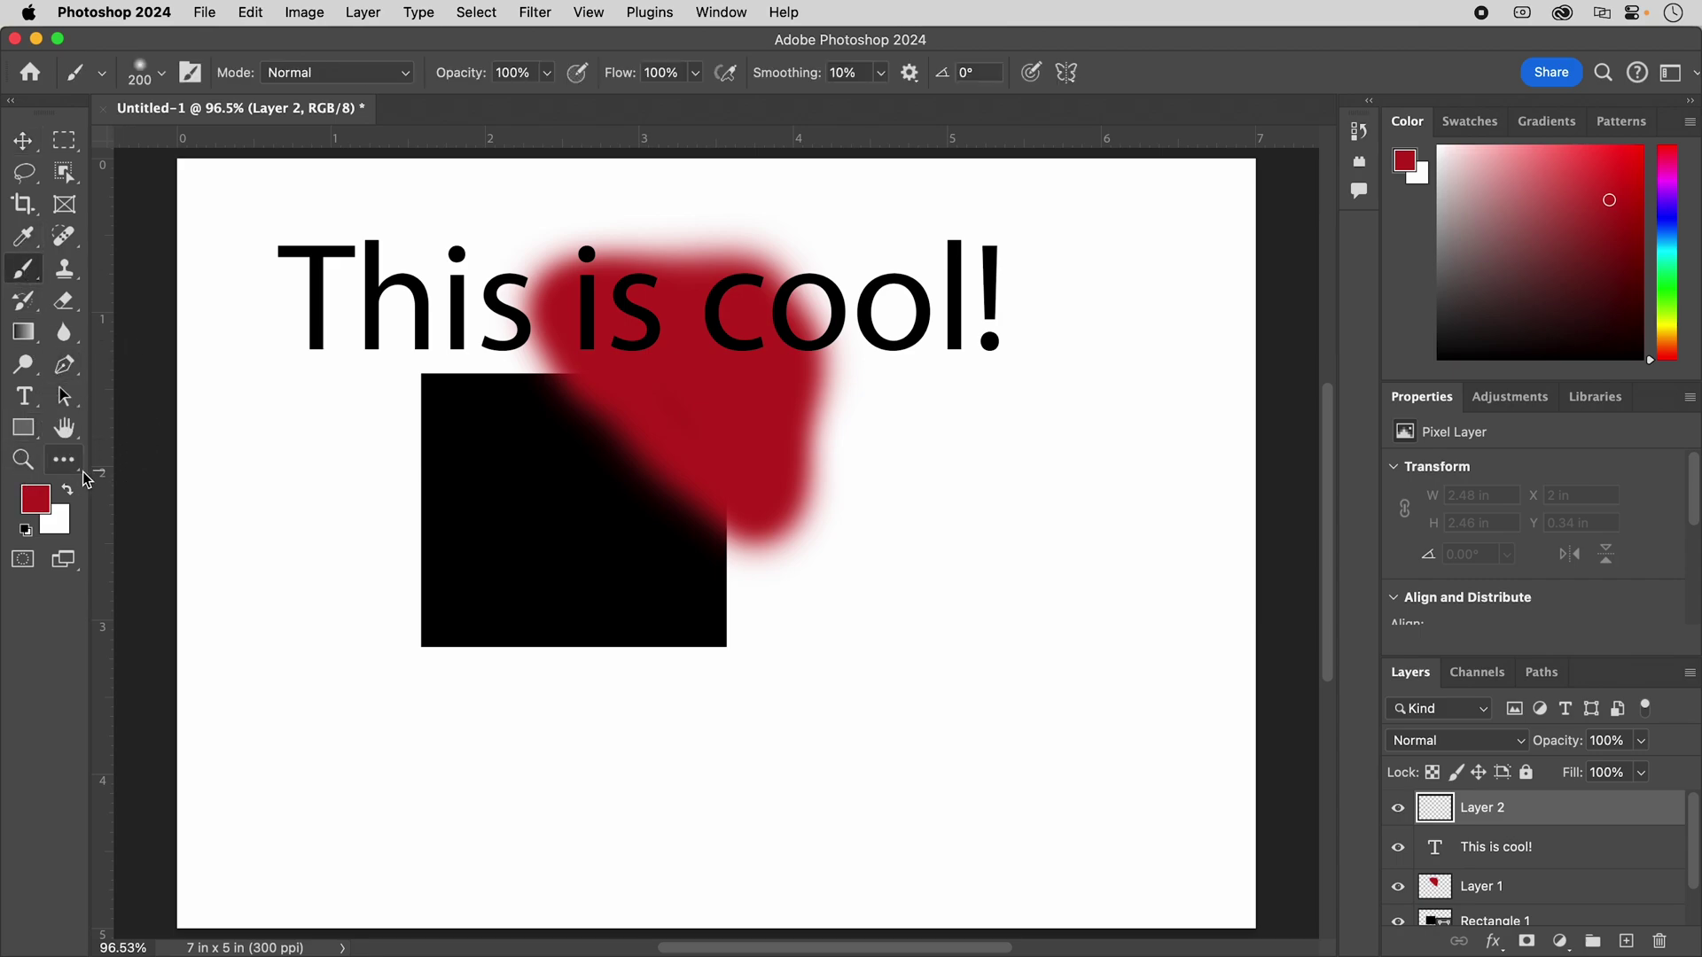
{"action": "left_click", "coordinate": [39, 508]}
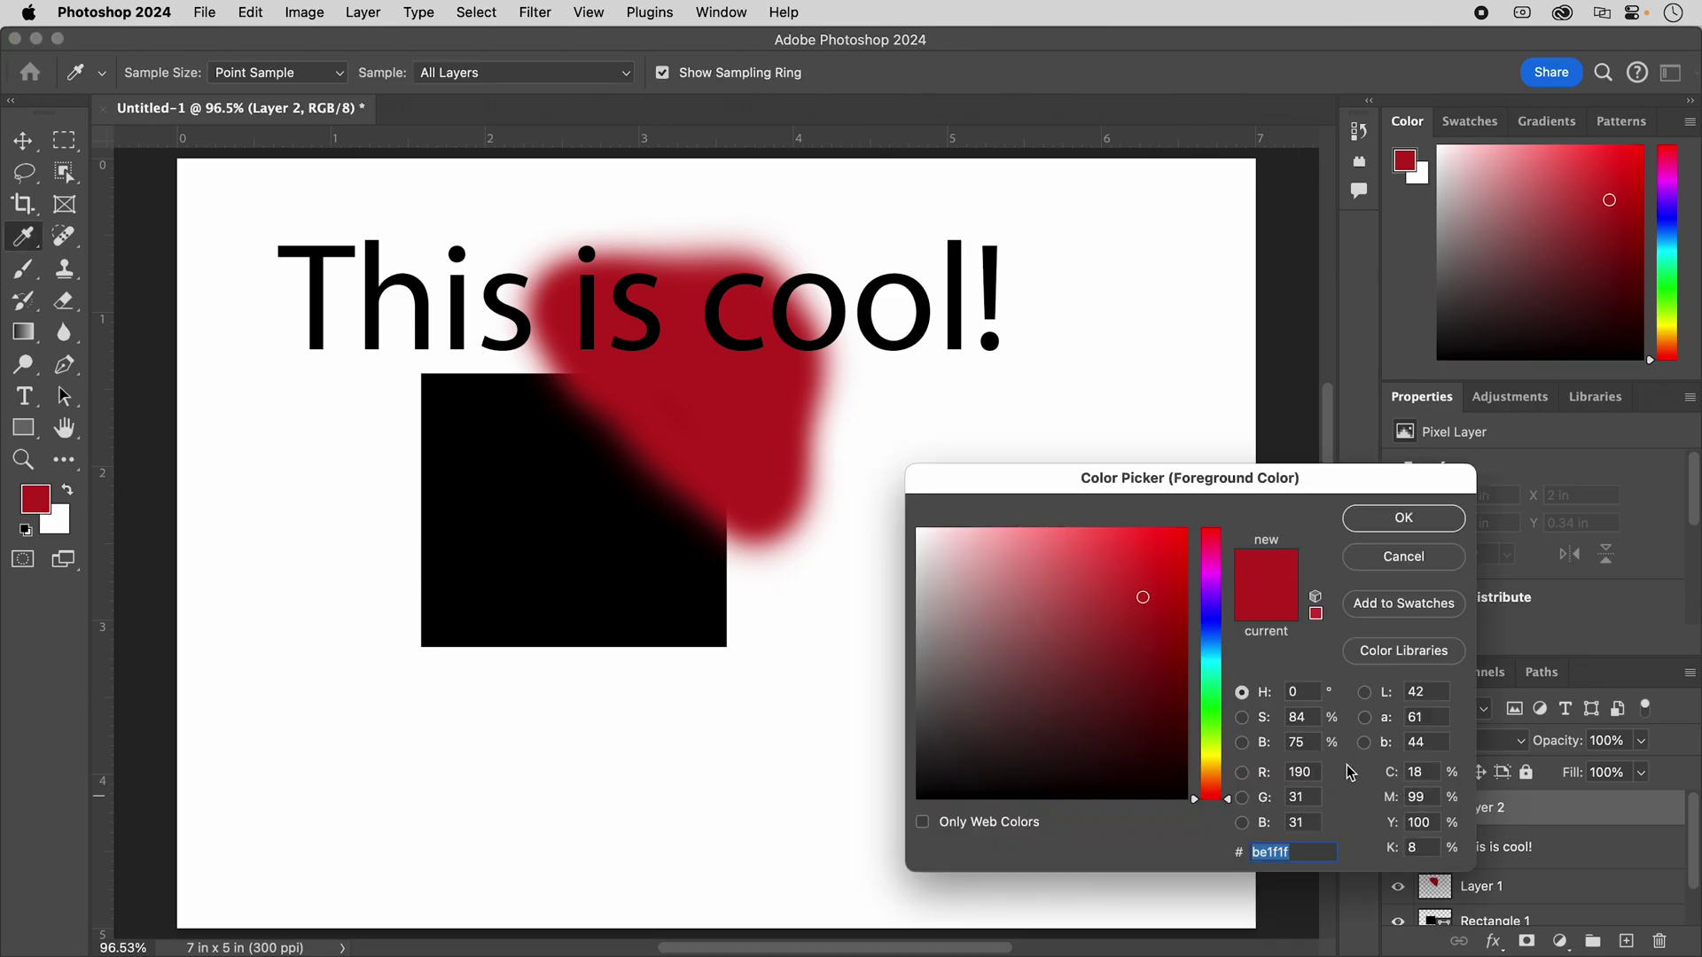
{"action": "left_click", "coordinate": [1211, 623]}
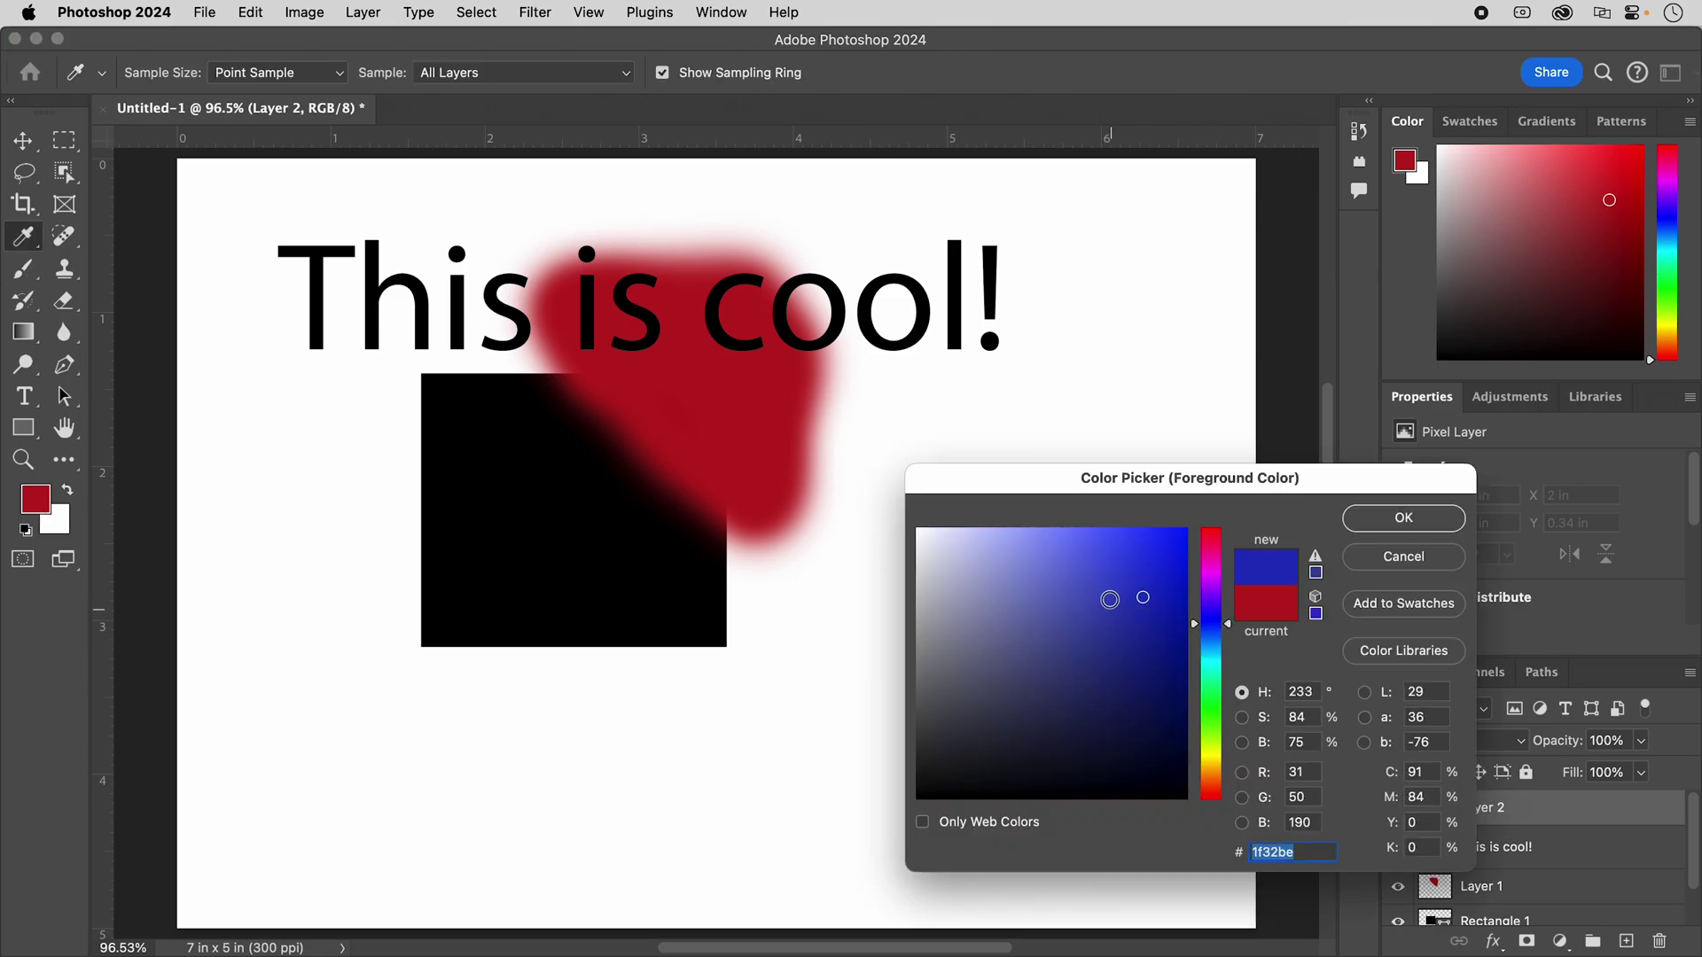
{"action": "left_click", "coordinate": [1067, 580]}
{"action": "left_click_drag", "start_coordinate": [1067, 580], "coordinate": [1055, 589]}
{"action": "left_click", "coordinate": [1422, 519]}
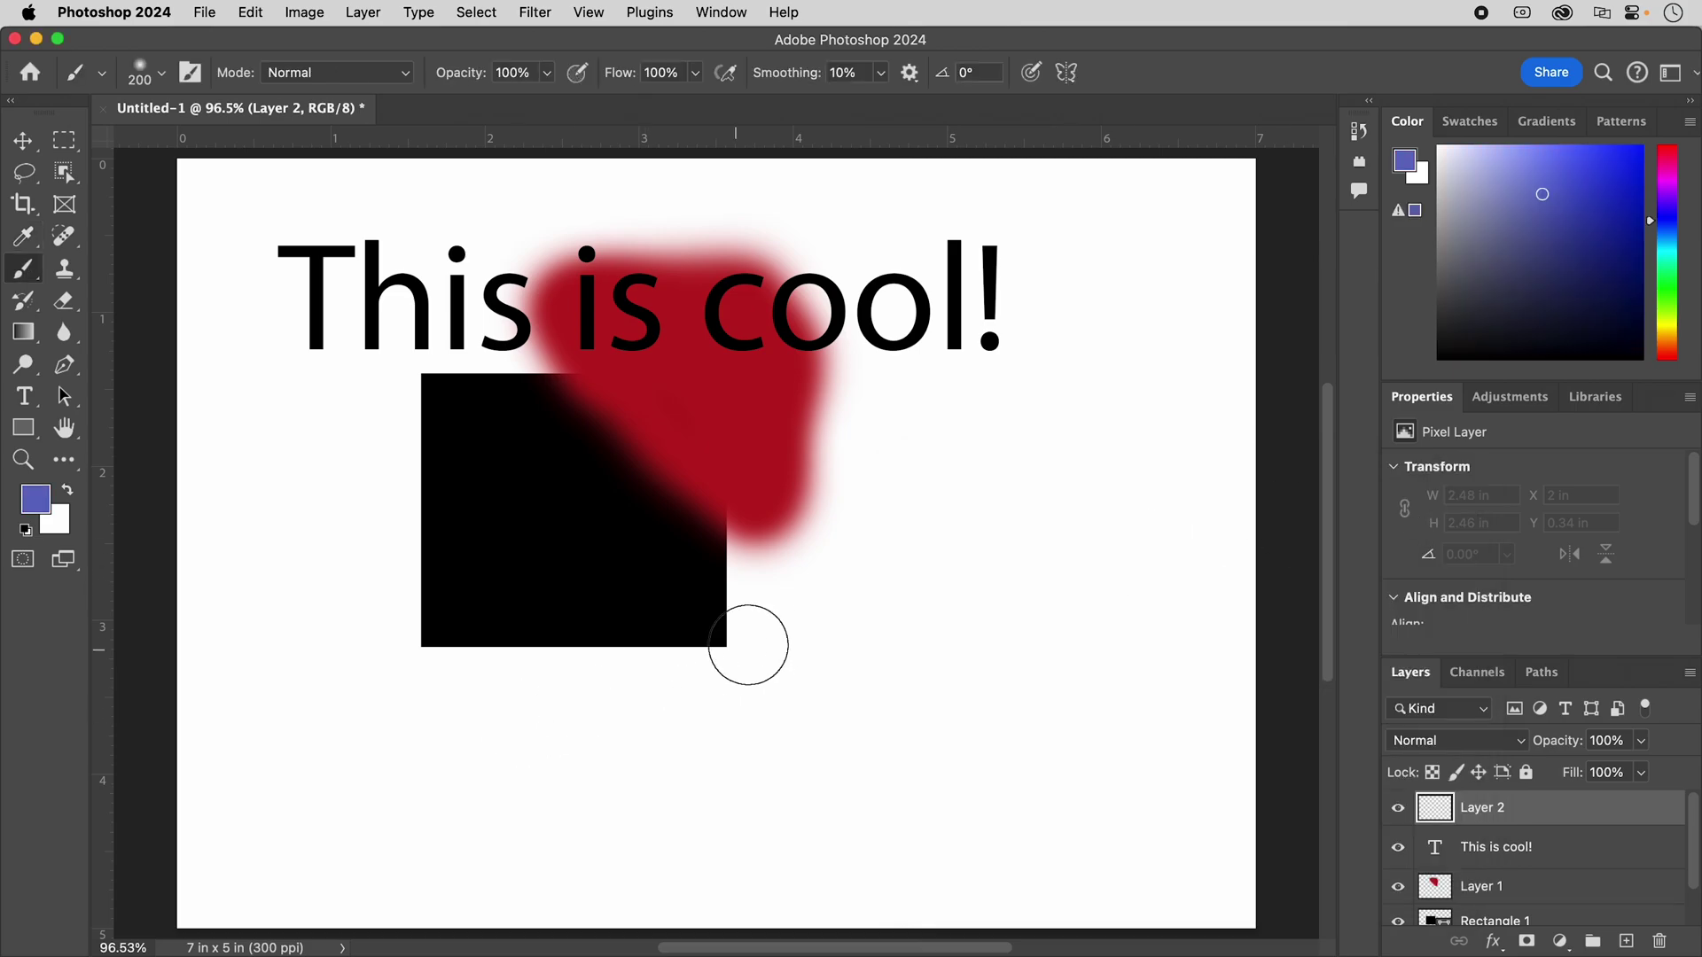
Step: Choose a hard round brush at 200 px and paint a broad blue curved stroke across the rectangle's lower part
{"action": "left_click", "coordinate": [162, 75]}
{"action": "left_click", "coordinate": [177, 424]}
{"action": "mouse_move", "coordinate": [850, 604]}
{"action": "left_mouse_down"}
{"action": "mouse_move", "coordinate": [654, 693]}
{"action": "mouse_move", "coordinate": [555, 718]}
{"action": "mouse_move", "coordinate": [439, 717]}
{"action": "mouse_move", "coordinate": [346, 657]}
{"action": "mouse_move", "coordinate": [380, 570]}
{"action": "left_mouse_up"}
{"action": "mouse_move", "coordinate": [659, 669]}
{"action": "left_mouse_down"}
{"action": "mouse_move", "coordinate": [849, 626]}
{"action": "mouse_move", "coordinate": [932, 565]}
{"action": "left_mouse_up"}
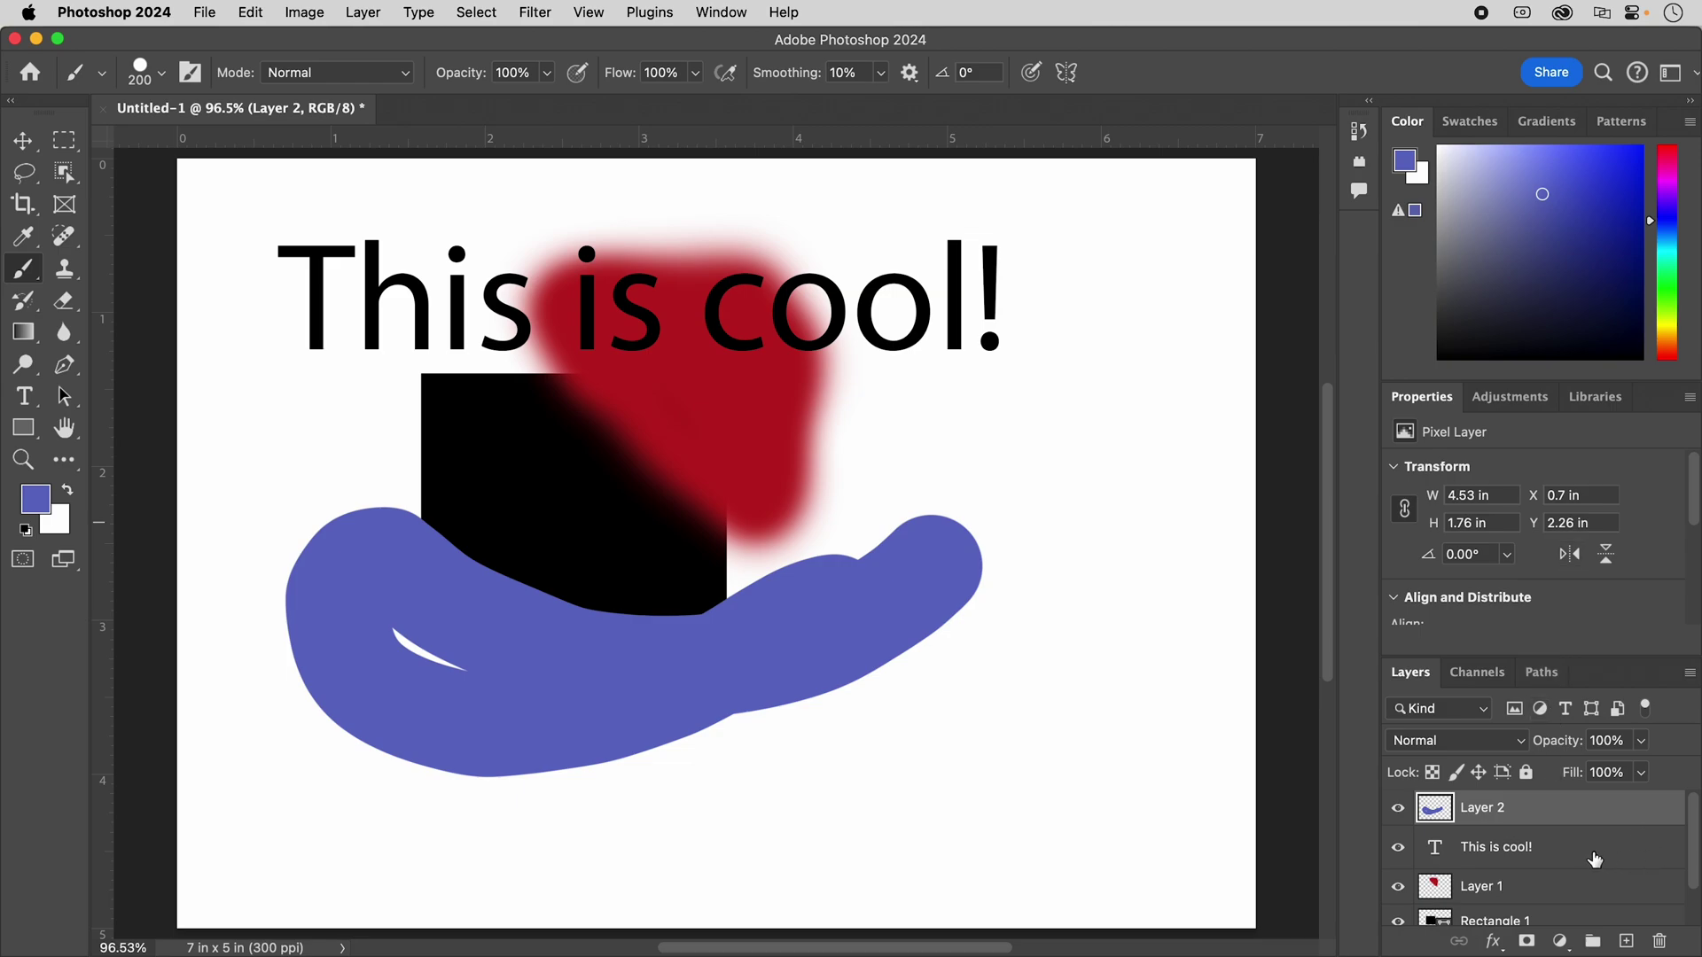
Step: Group the blue stroke layer, the "This is cool!" text layer and the red blob layer
{"action": "scroll", "coordinate": [1603, 868], "scroll_direction": "down", "scroll_amount": 1}
{"action": "scroll", "coordinate": [1595, 850], "scroll_direction": "up", "scroll_amount": 1}
{"action": "left_click", "coordinate": [1504, 889], "text": "shift"}
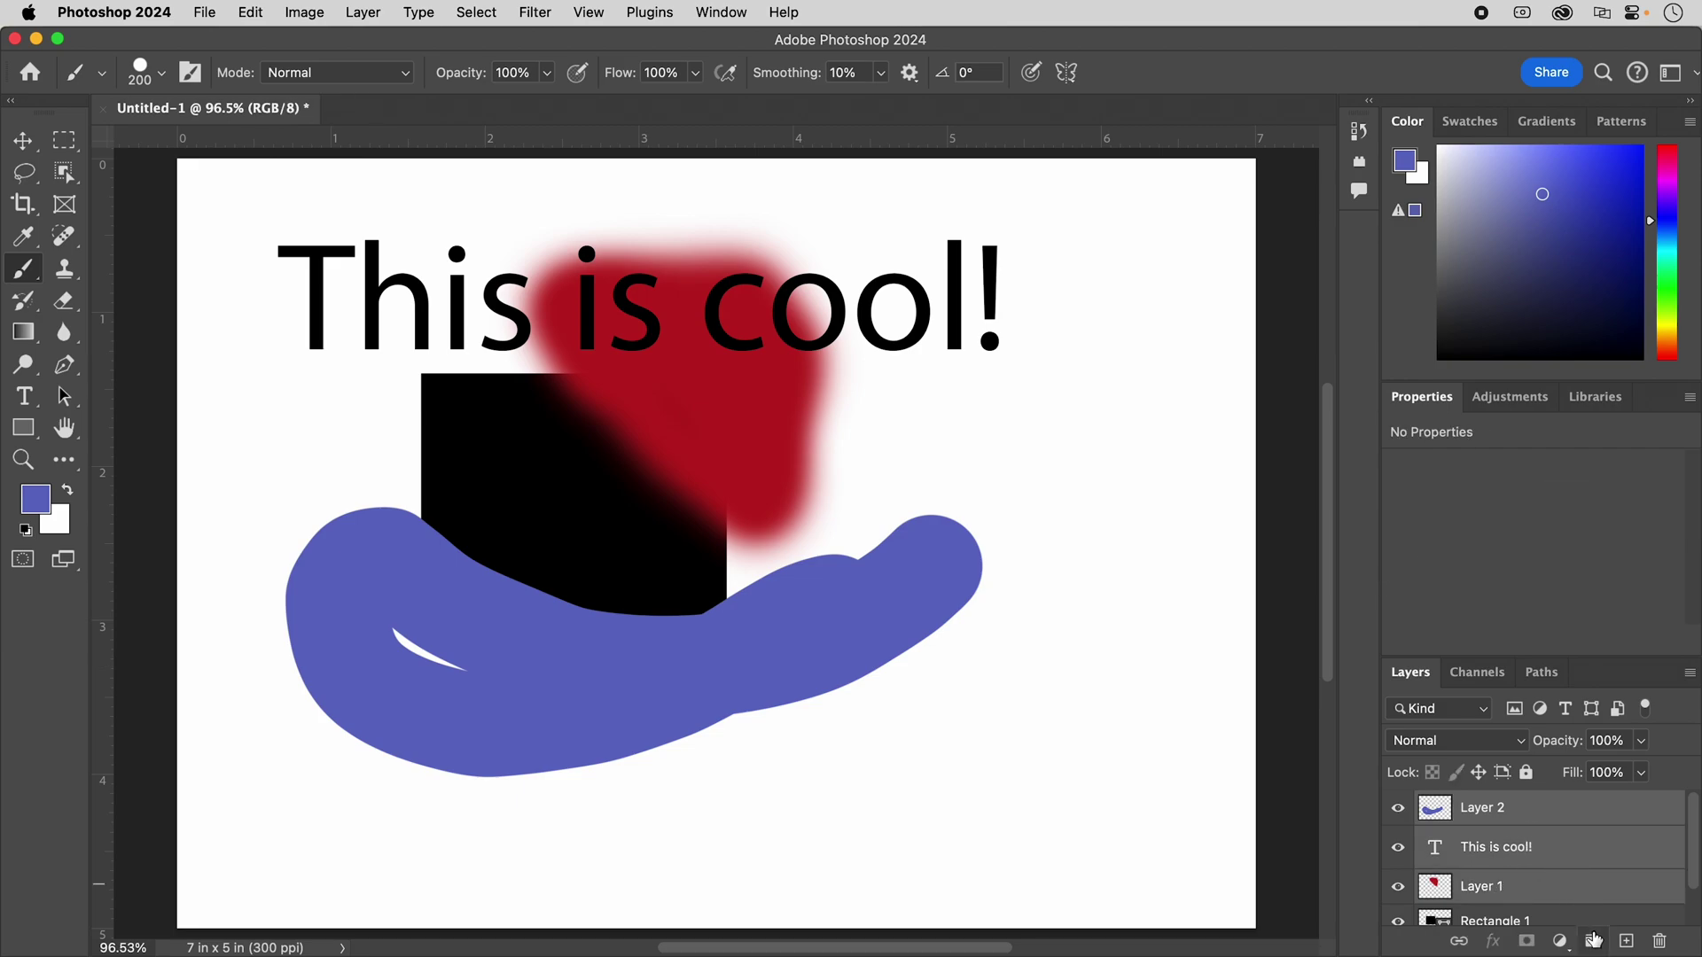
{"action": "left_click", "coordinate": [1592, 943]}
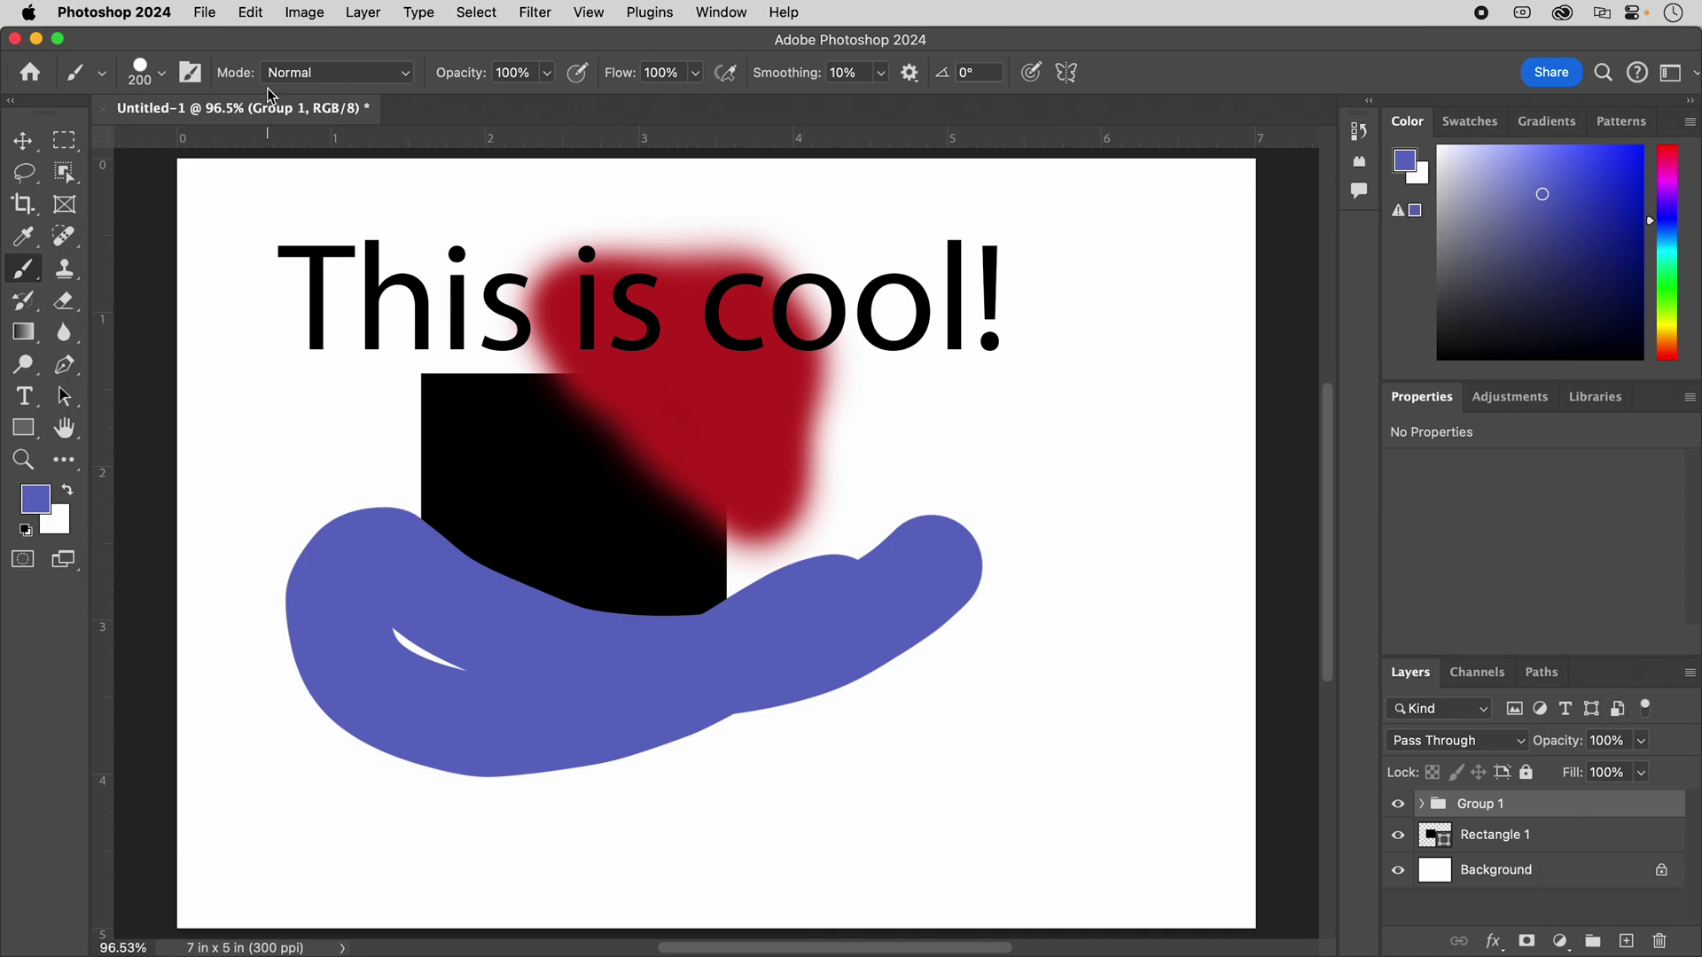
Step: Turn off Auto-Select for the Move tool and move Group 1 slightly down and right
{"action": "left_click", "coordinate": [18, 144]}
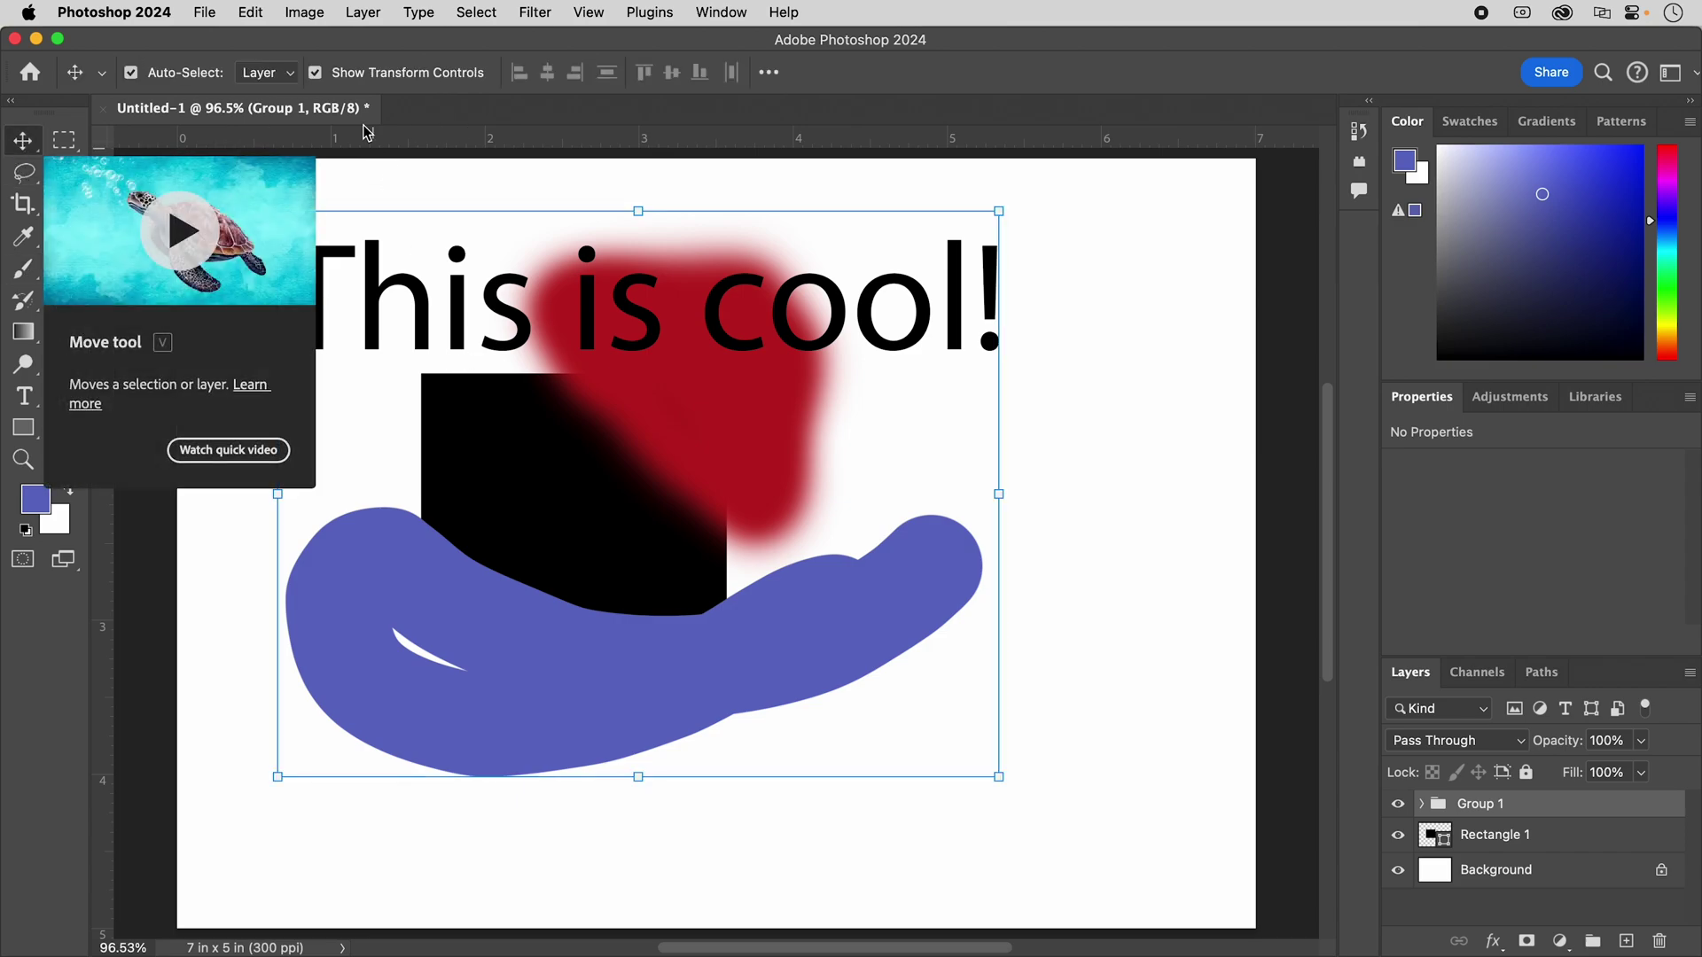
{"action": "left_click", "coordinate": [132, 73]}
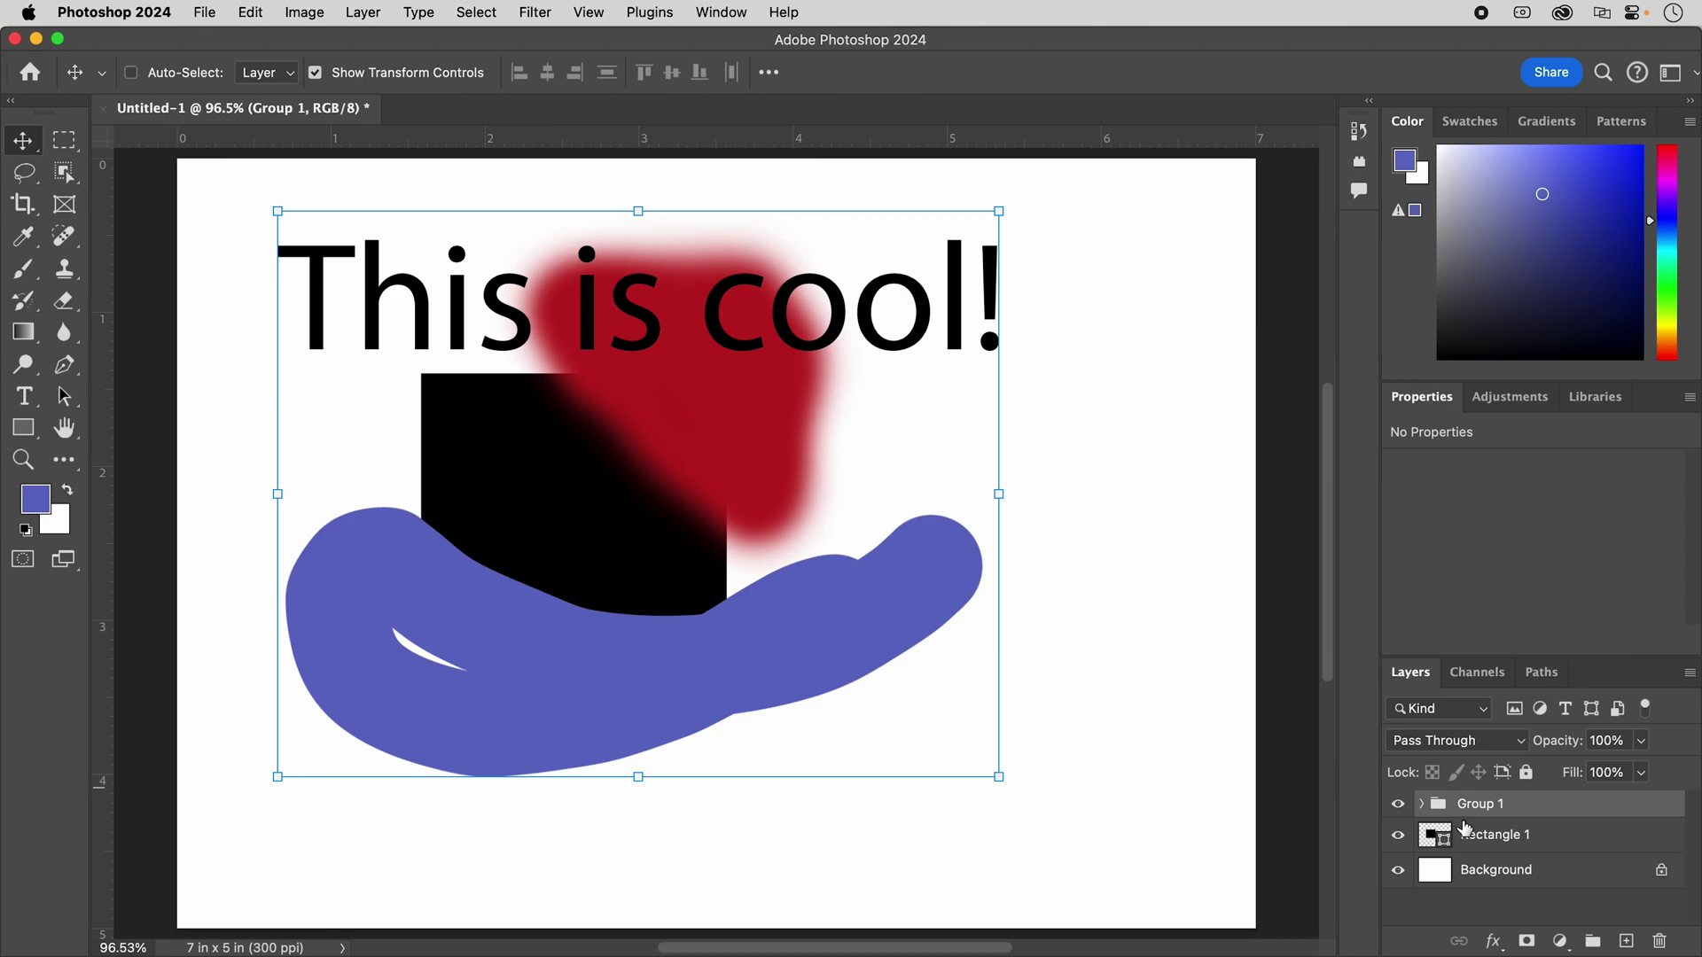
{"action": "left_click", "coordinate": [1560, 835]}
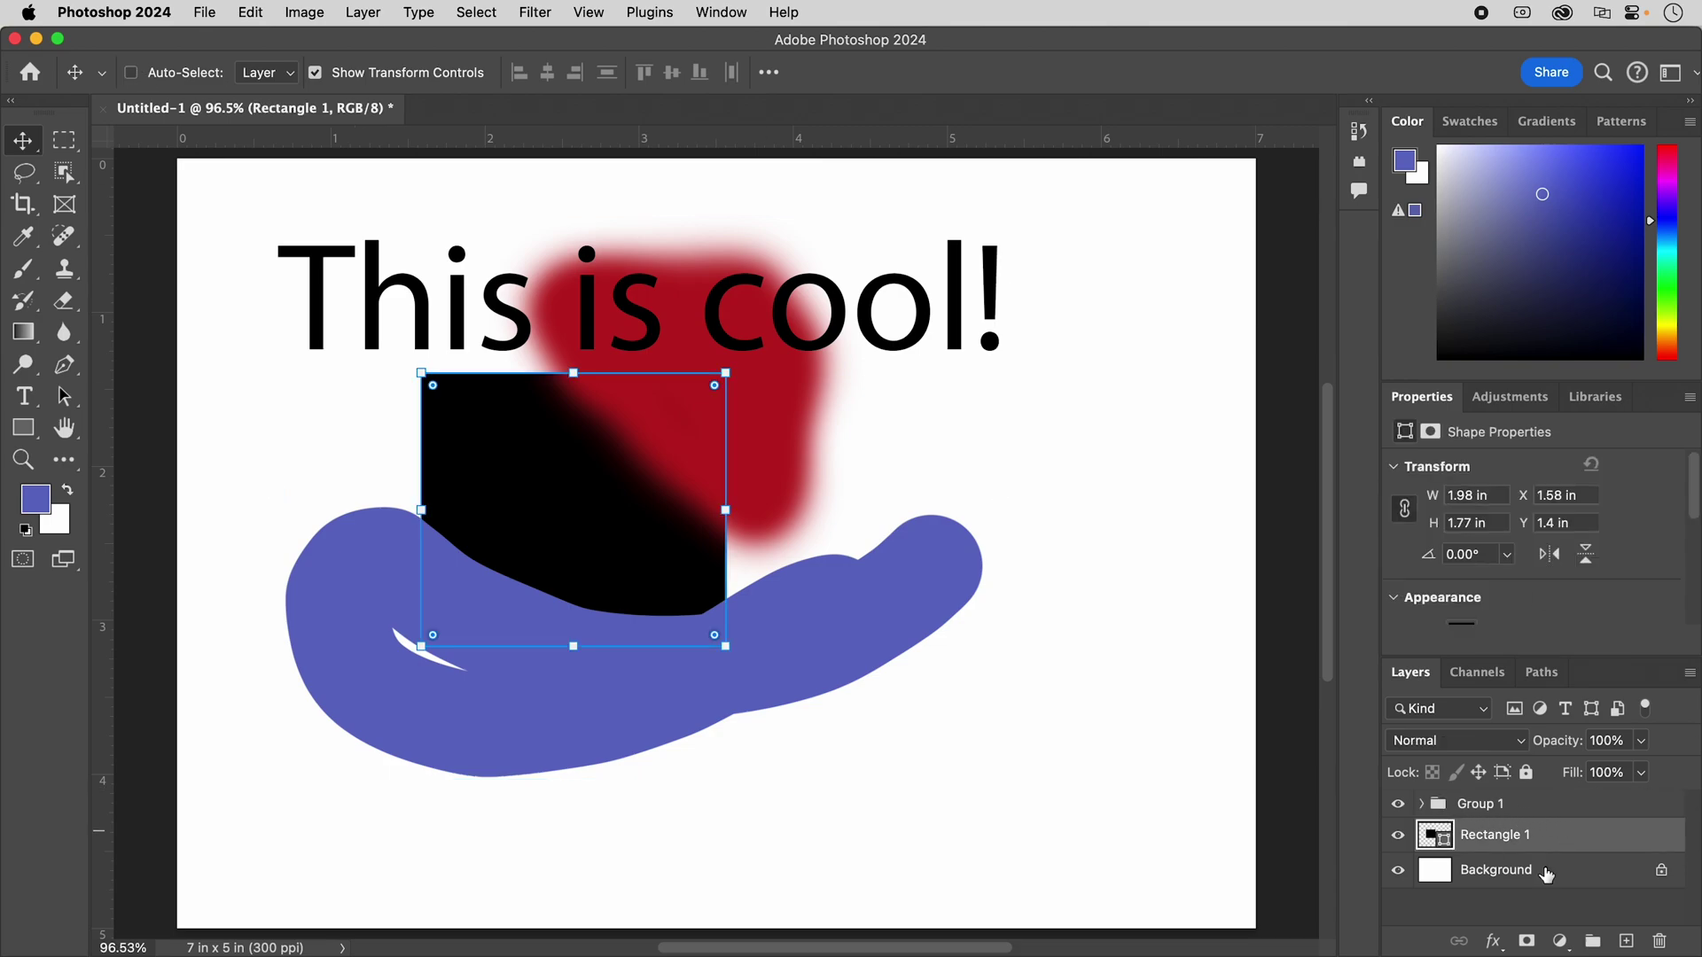
{"action": "left_click", "coordinate": [1561, 813]}
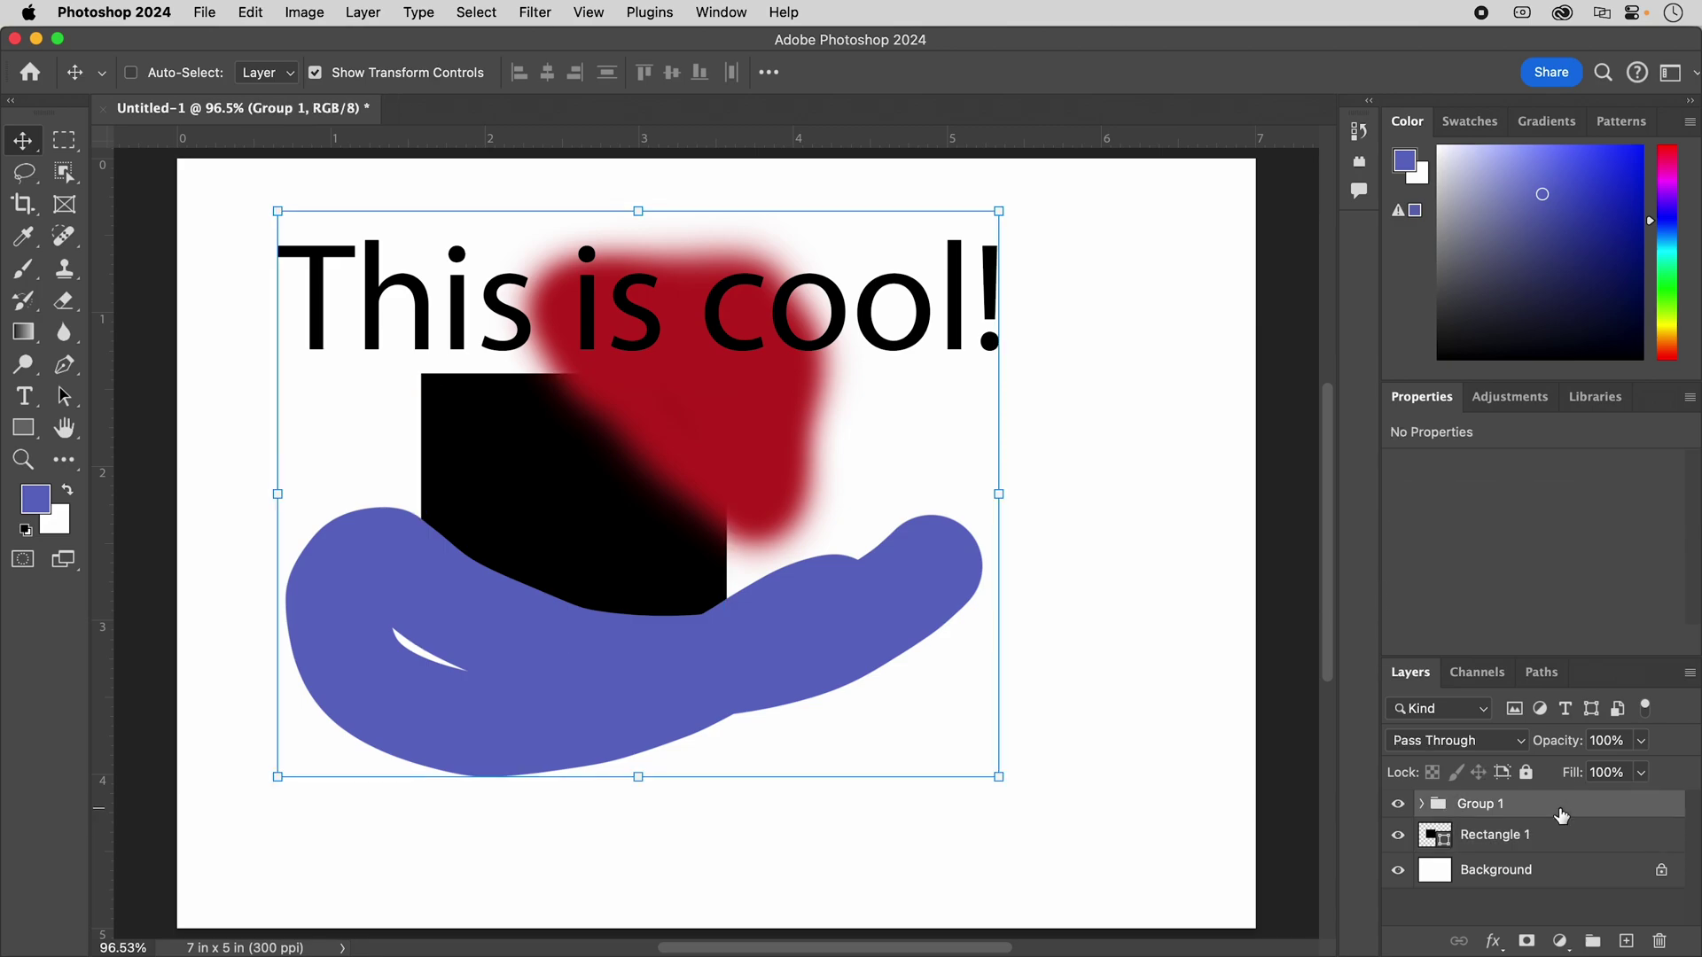
{"action": "mouse_move", "coordinate": [655, 393]}
{"action": "left_mouse_down"}
{"action": "mouse_move", "coordinate": [684, 396]}
{"action": "mouse_move", "coordinate": [735, 470]}
{"action": "mouse_move", "coordinate": [732, 361]}
{"action": "mouse_move", "coordinate": [647, 419]}
{"action": "left_mouse_up"}
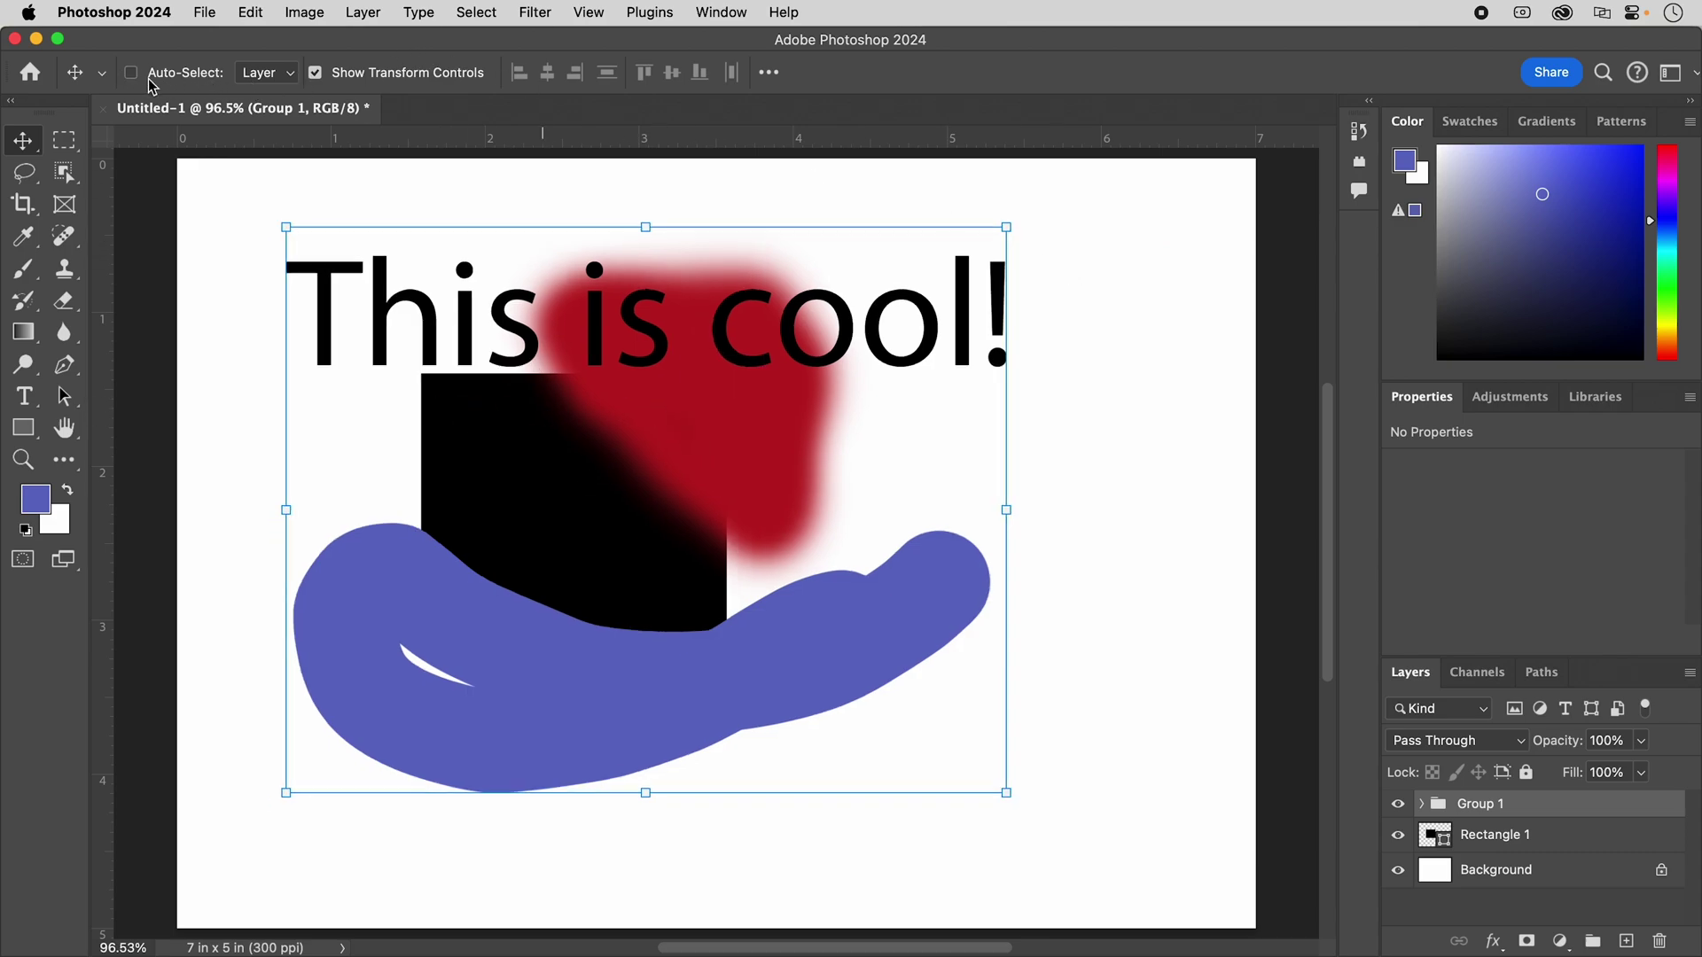
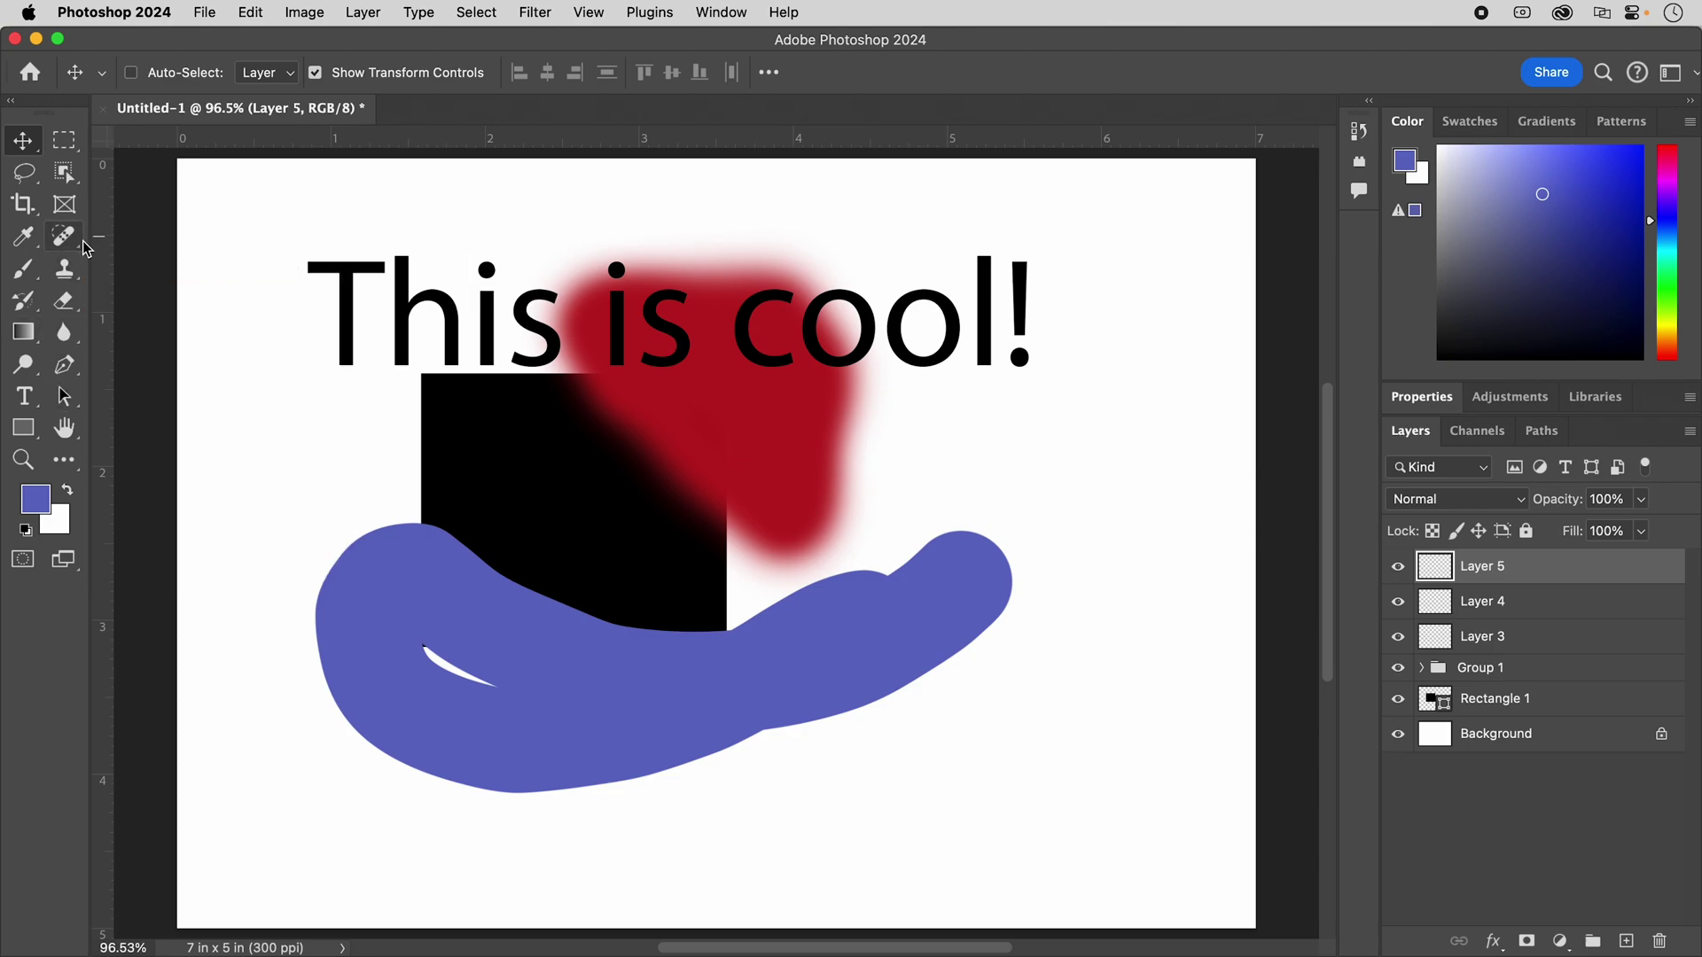
Step: Reorder the layer stack so that Layer 5 sits directly above the Background layer
{"action": "left_click_drag", "start_coordinate": [1557, 575], "coordinate": [1546, 720]}
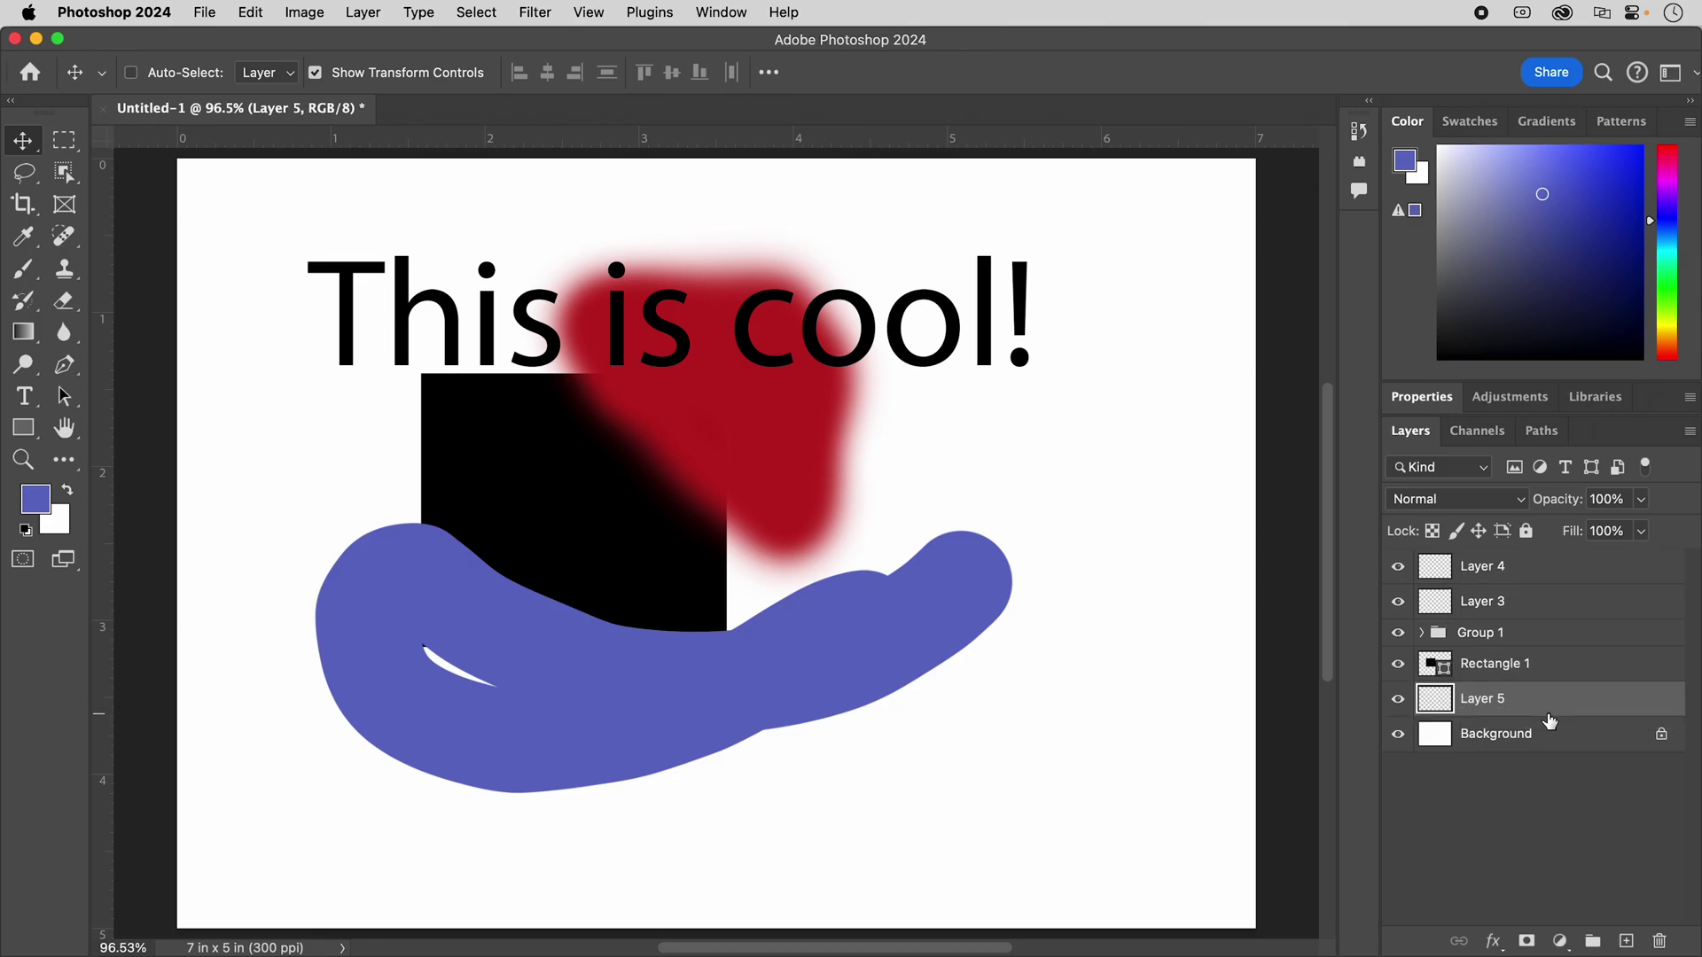
Step: Set the foreground color to green 61c58b and brush a broad curved stroke on Layer 5 around the blue stroke
{"action": "left_click", "coordinate": [41, 508]}
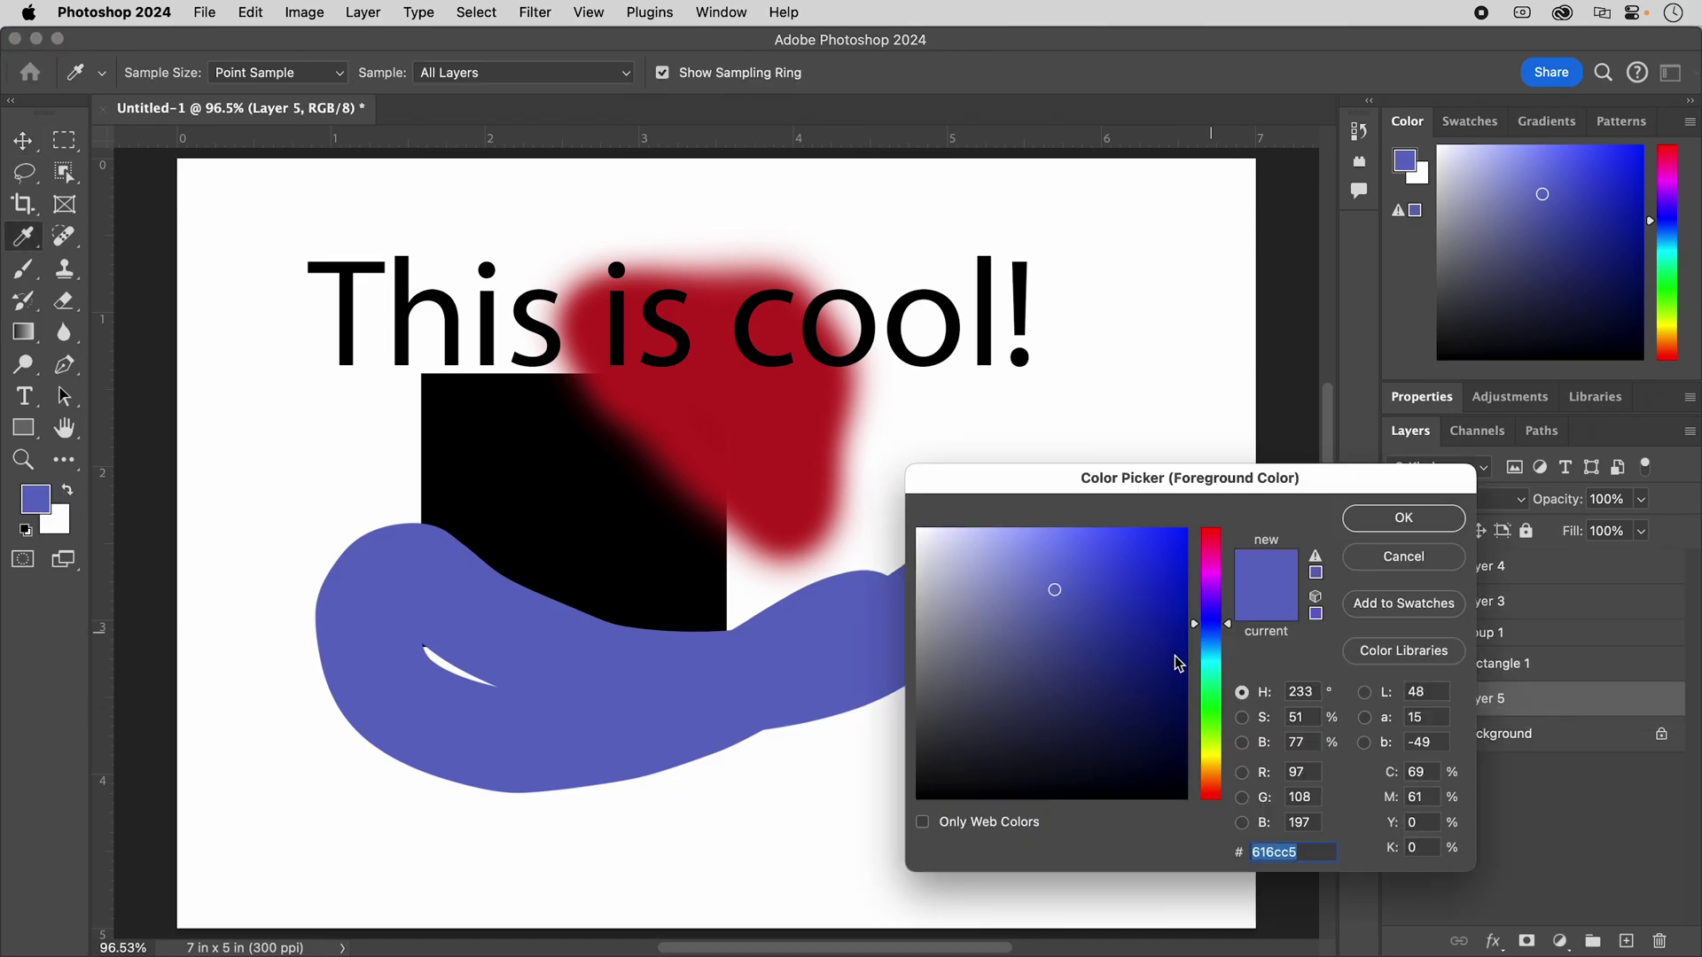
{"action": "left_click", "coordinate": [1212, 692]}
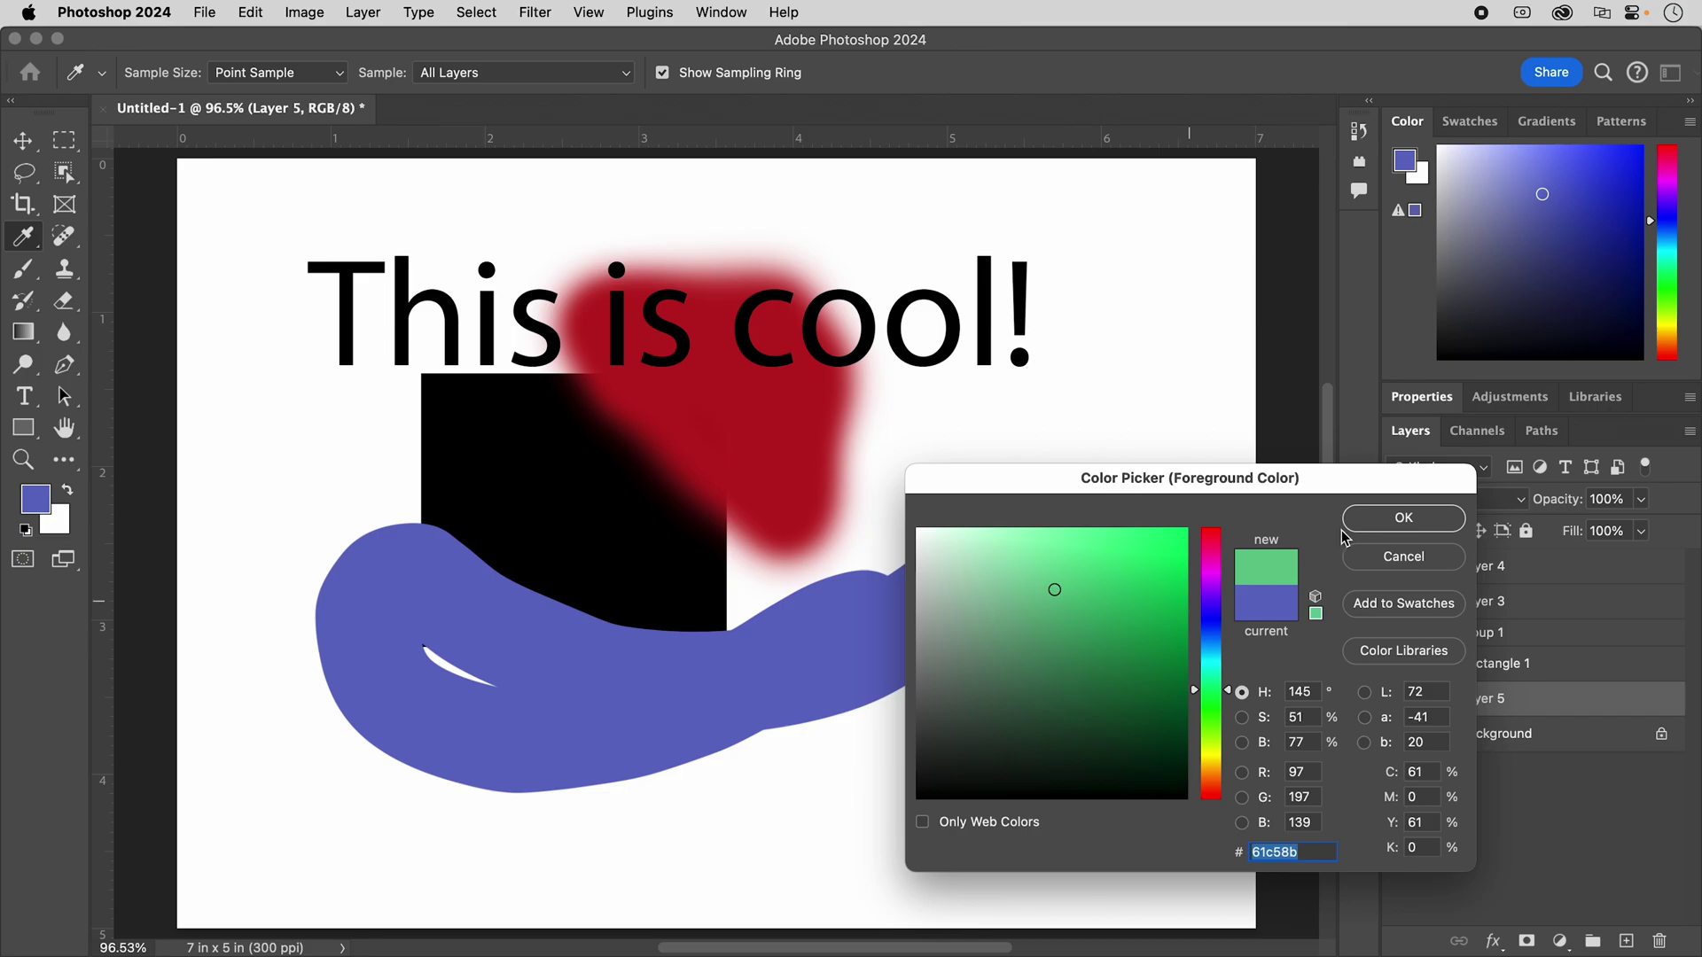
{"action": "left_click", "coordinate": [1420, 529]}
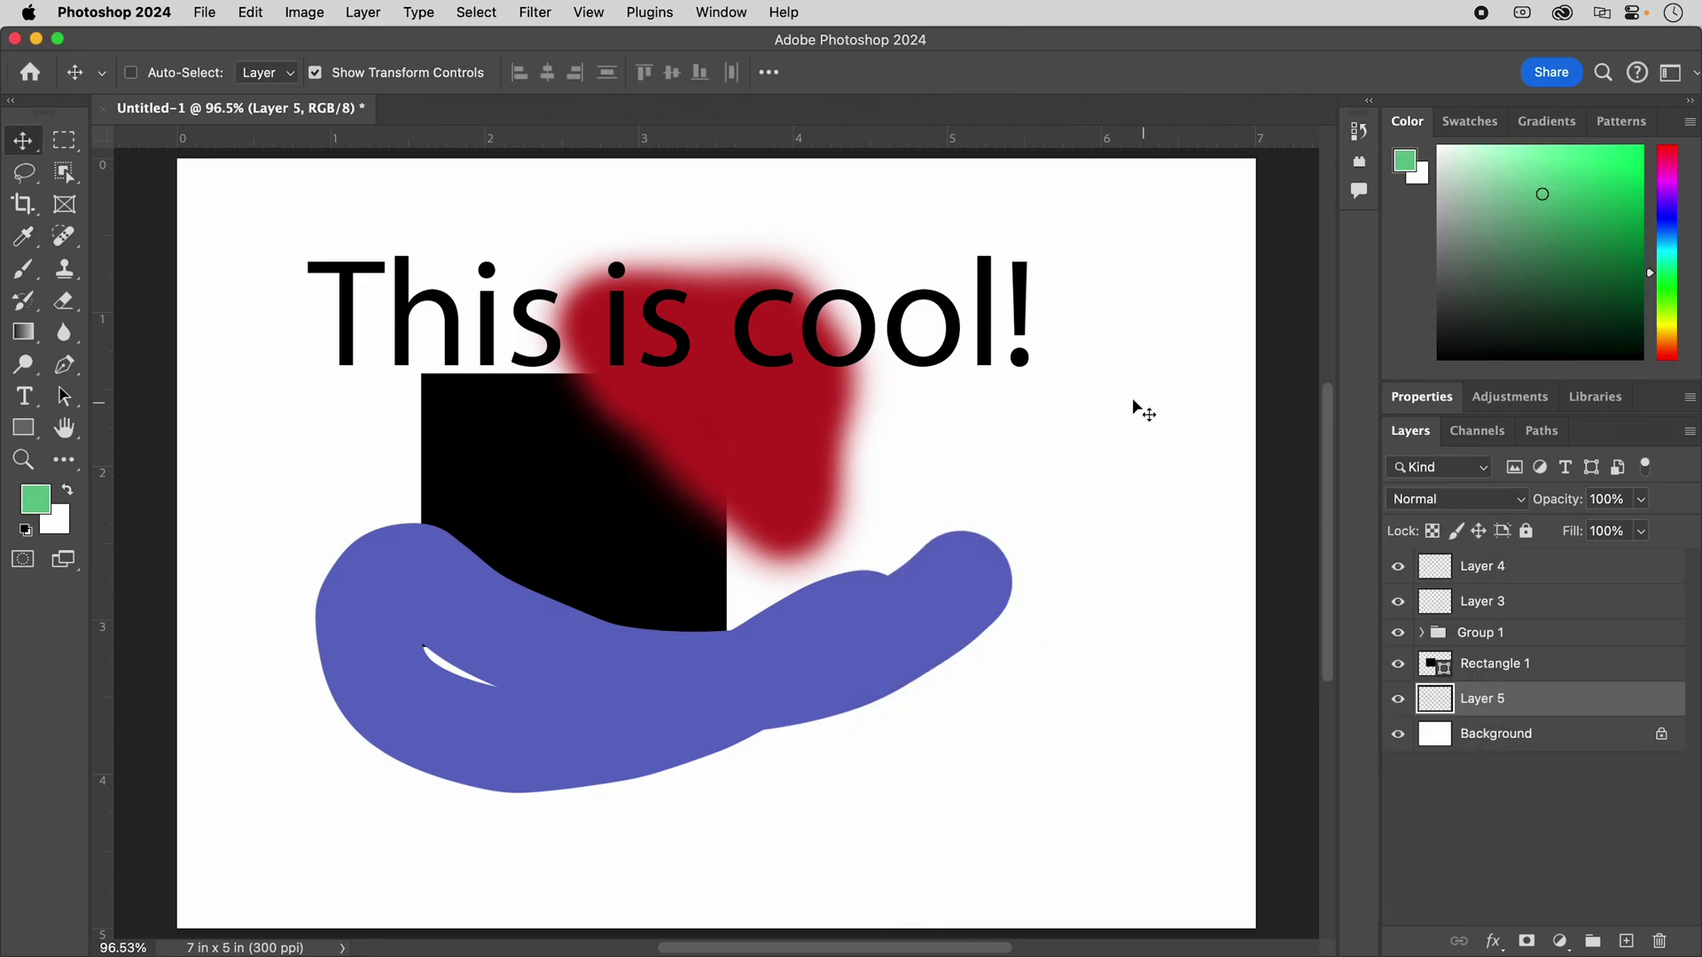
{"action": "key", "text": "b"}
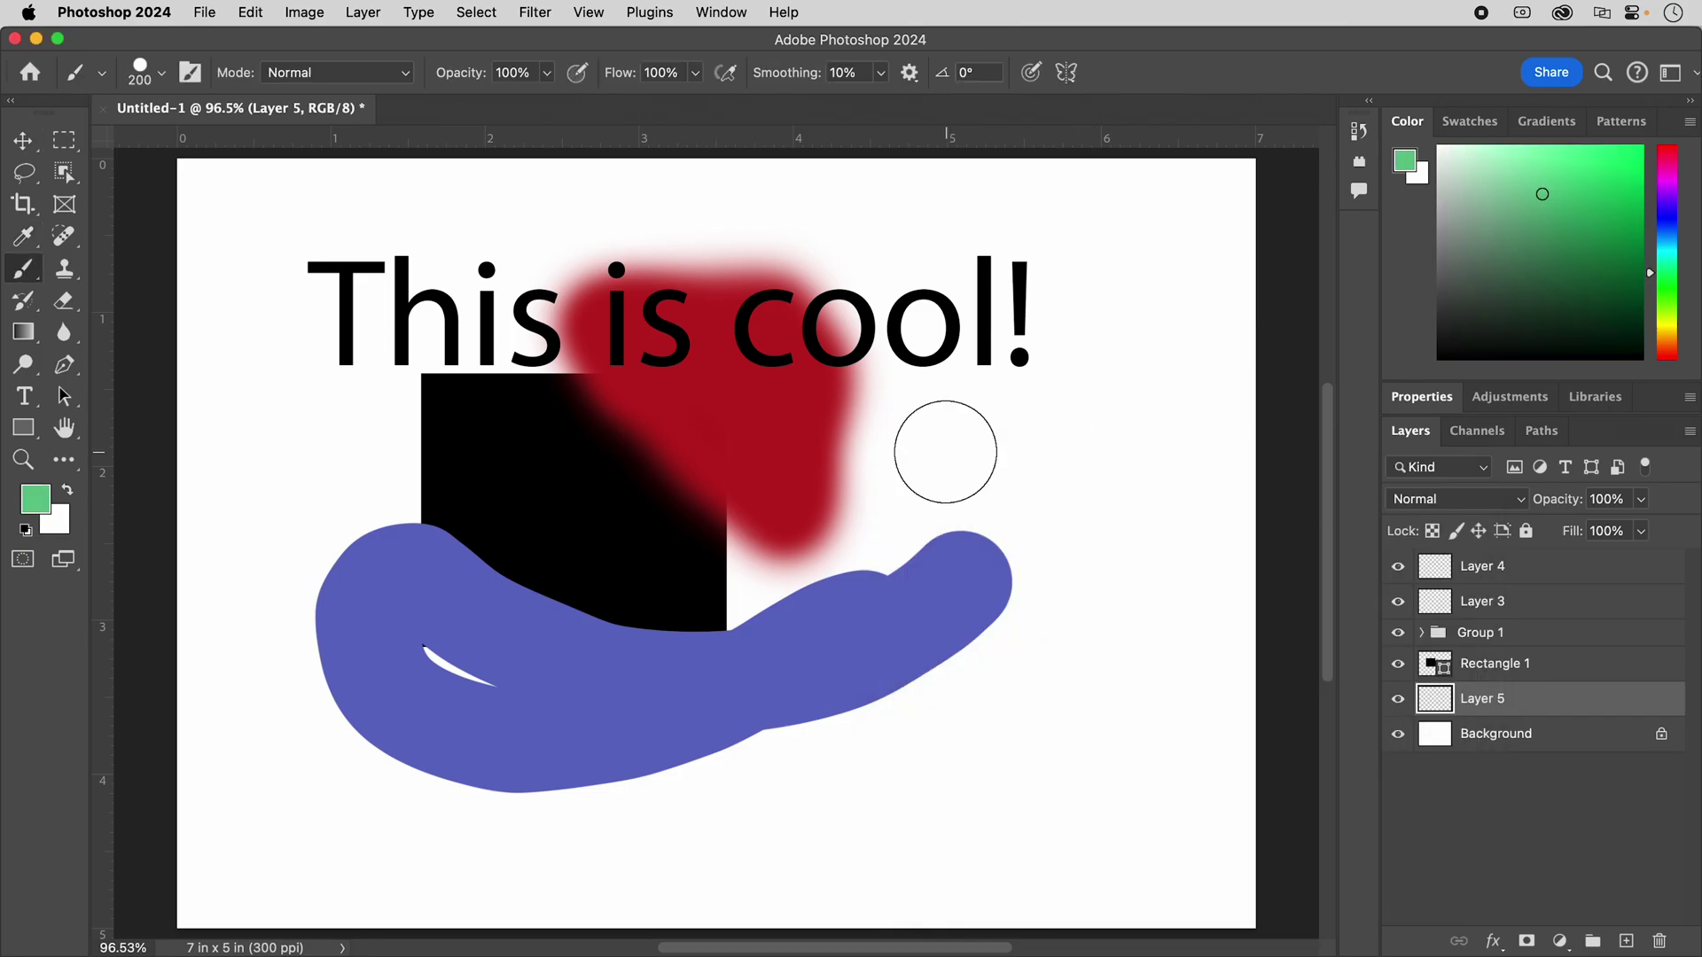
{"action": "left_click", "coordinate": [953, 447]}
{"action": "mouse_move", "coordinate": [953, 446]}
{"action": "left_mouse_down"}
{"action": "mouse_move", "coordinate": [853, 542]}
{"action": "mouse_move", "coordinate": [623, 595]}
{"action": "mouse_move", "coordinate": [505, 577]}
{"action": "mouse_move", "coordinate": [362, 525]}
{"action": "mouse_move", "coordinate": [301, 548]}
{"action": "mouse_move", "coordinate": [284, 643]}
{"action": "mouse_move", "coordinate": [384, 769]}
{"action": "mouse_move", "coordinate": [492, 789]}
{"action": "mouse_move", "coordinate": [655, 778]}
{"action": "mouse_move", "coordinate": [821, 732]}
{"action": "mouse_move", "coordinate": [937, 667]}
{"action": "mouse_move", "coordinate": [973, 622]}
{"action": "mouse_move", "coordinate": [980, 502]}
{"action": "left_mouse_up"}
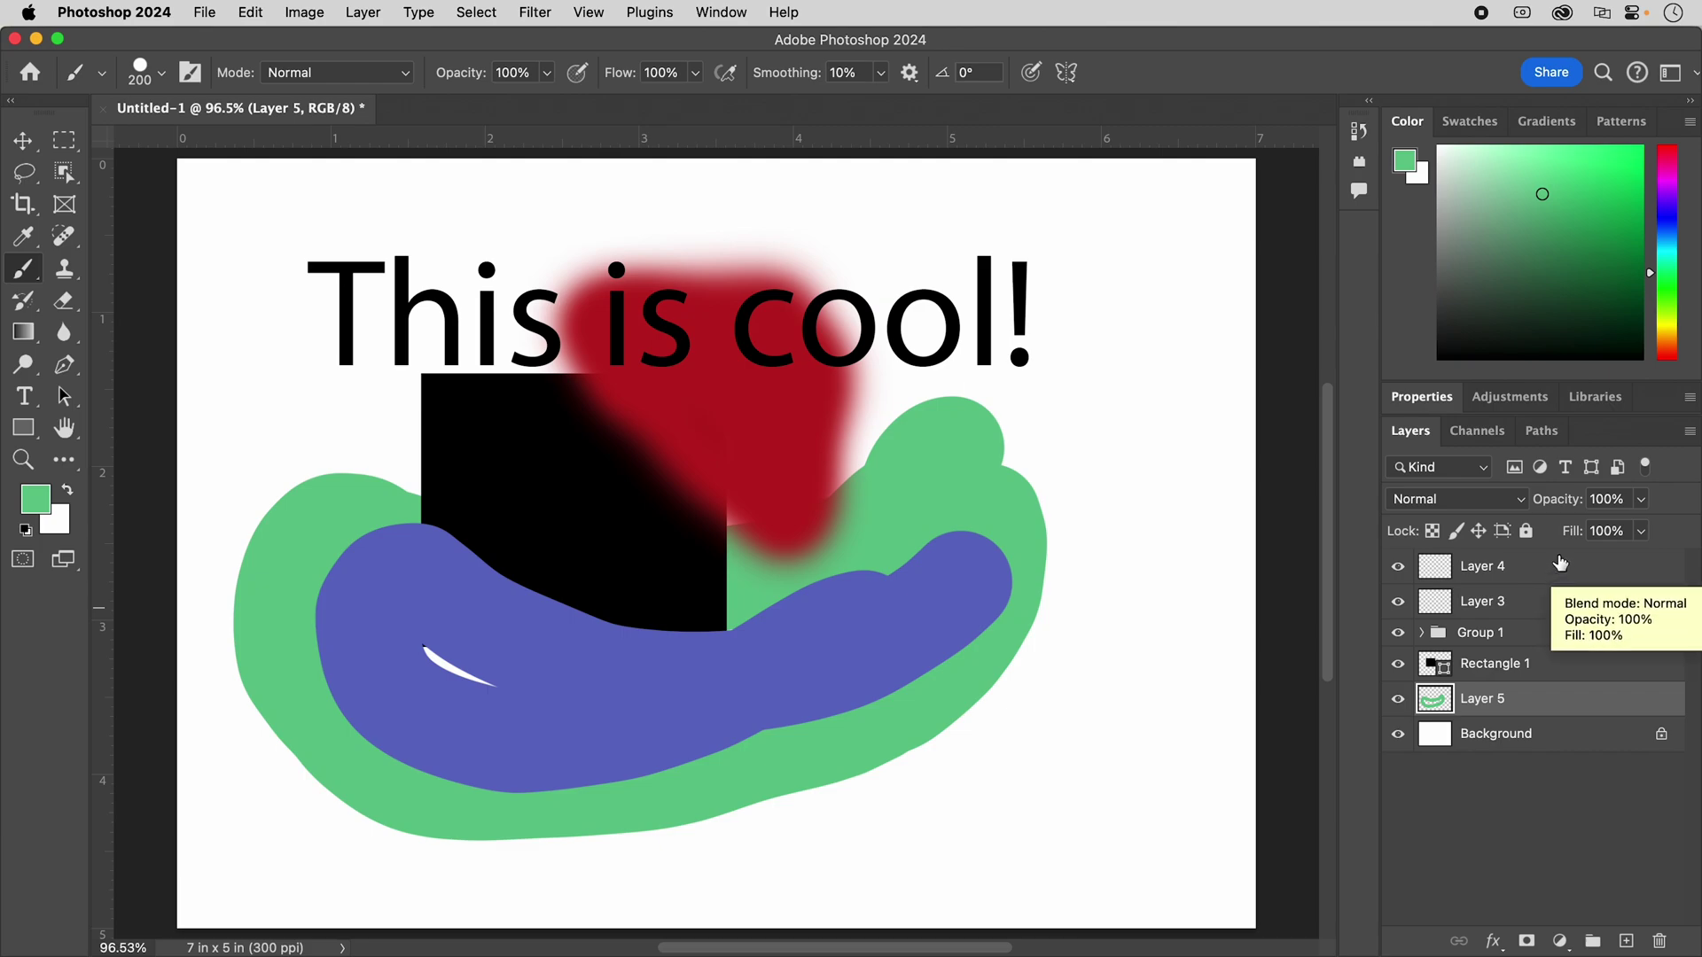
Step: Filter the layer list by the attribute Empty
{"action": "left_click", "coordinate": [1483, 470]}
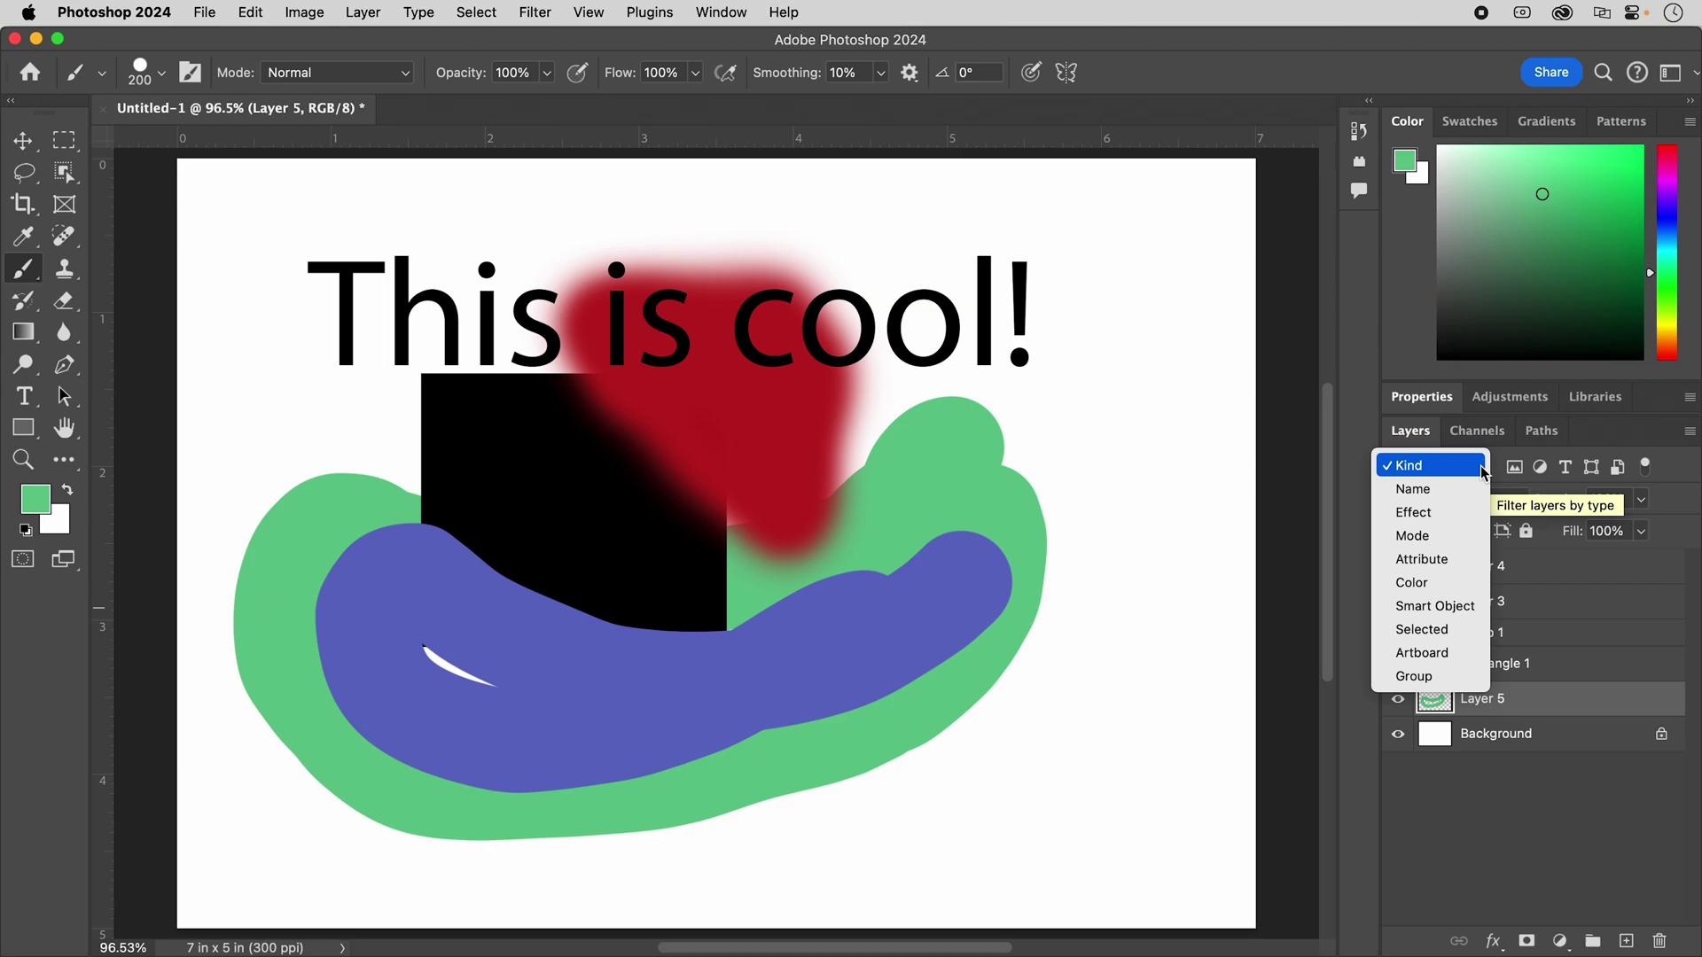
{"action": "left_click", "coordinate": [1442, 560]}
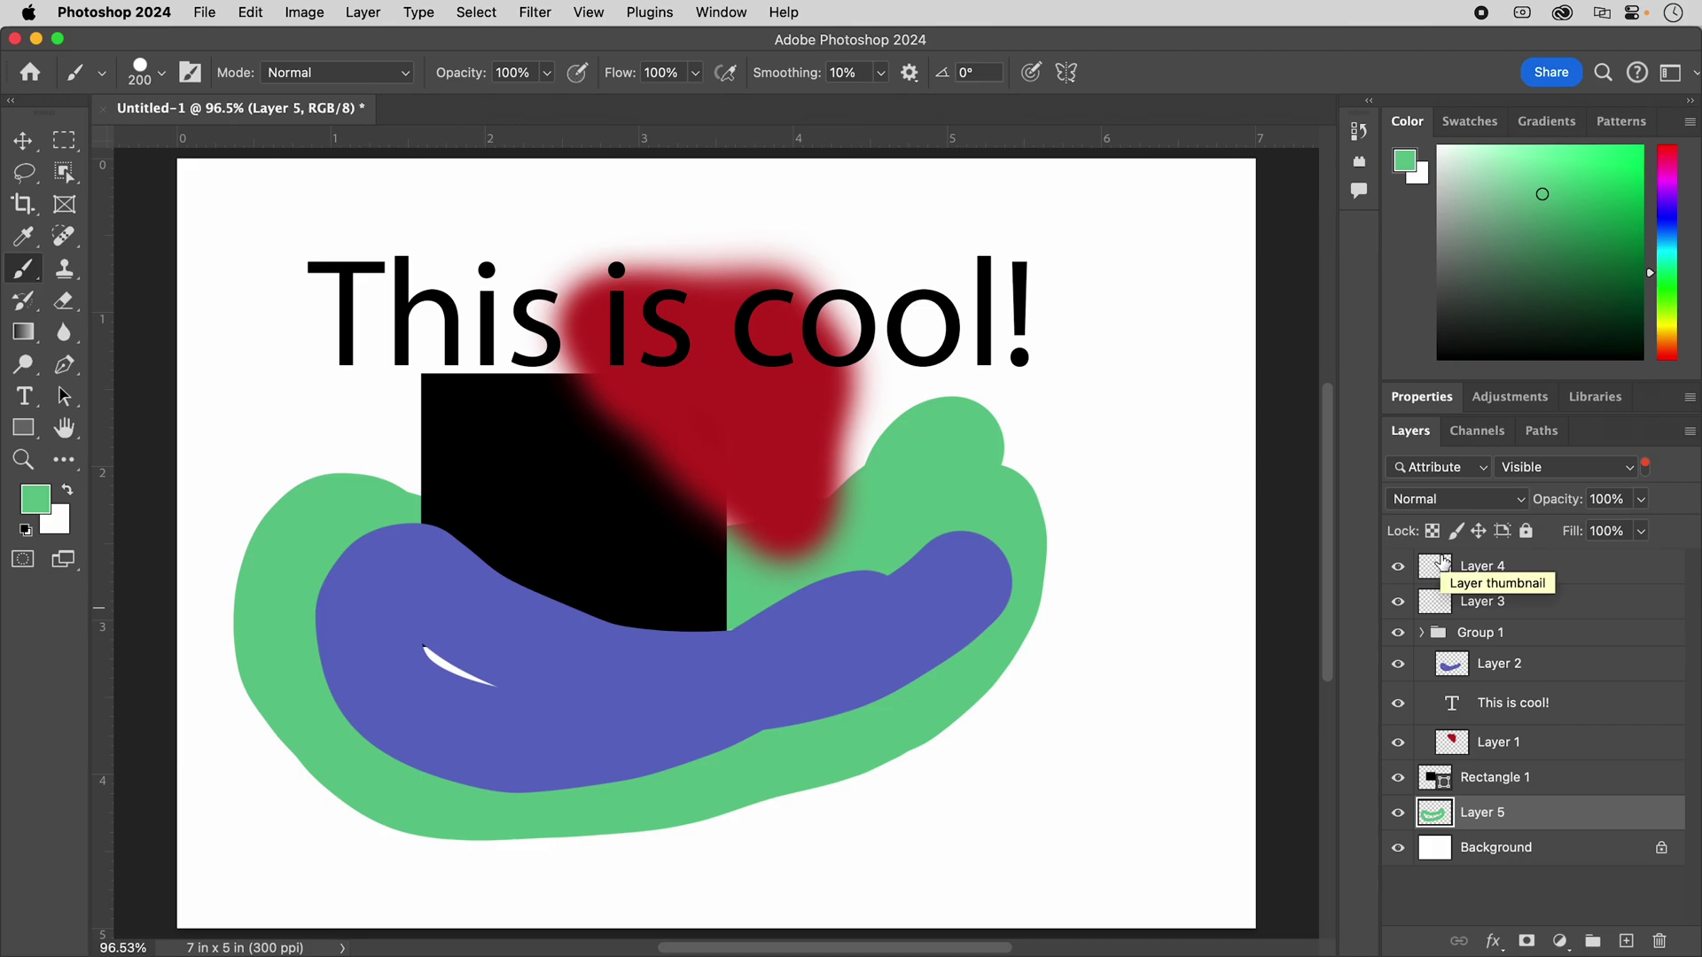
{"action": "left_click", "coordinate": [1632, 469]}
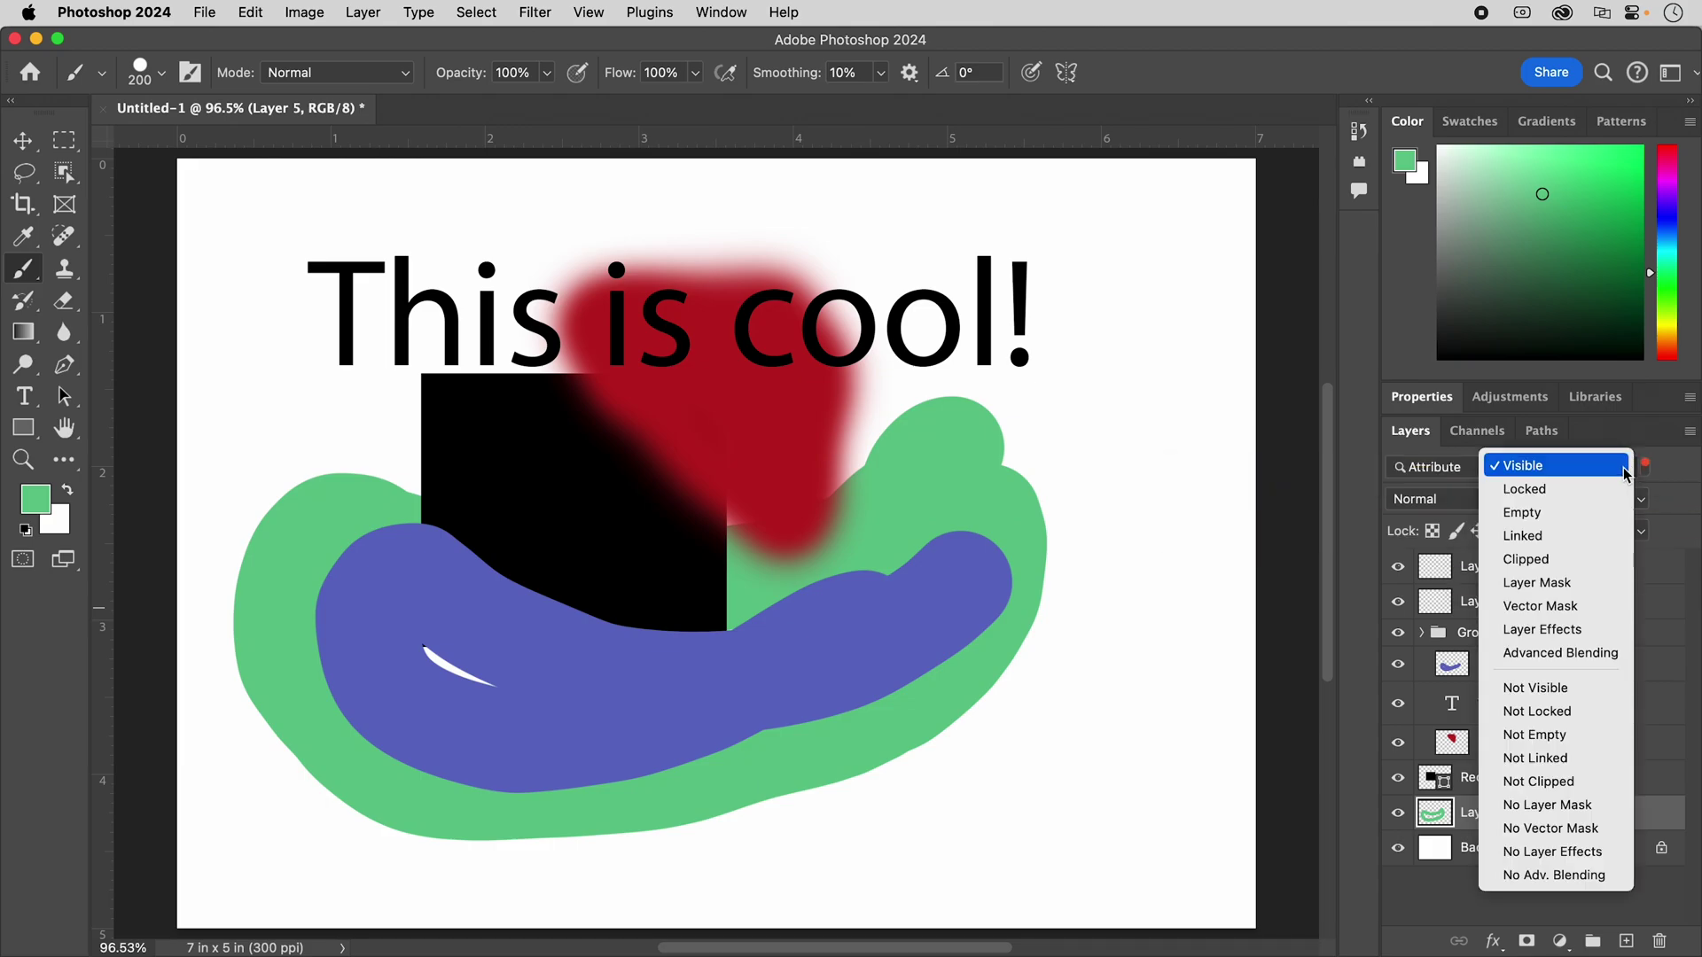
{"action": "left_click", "coordinate": [1585, 512]}
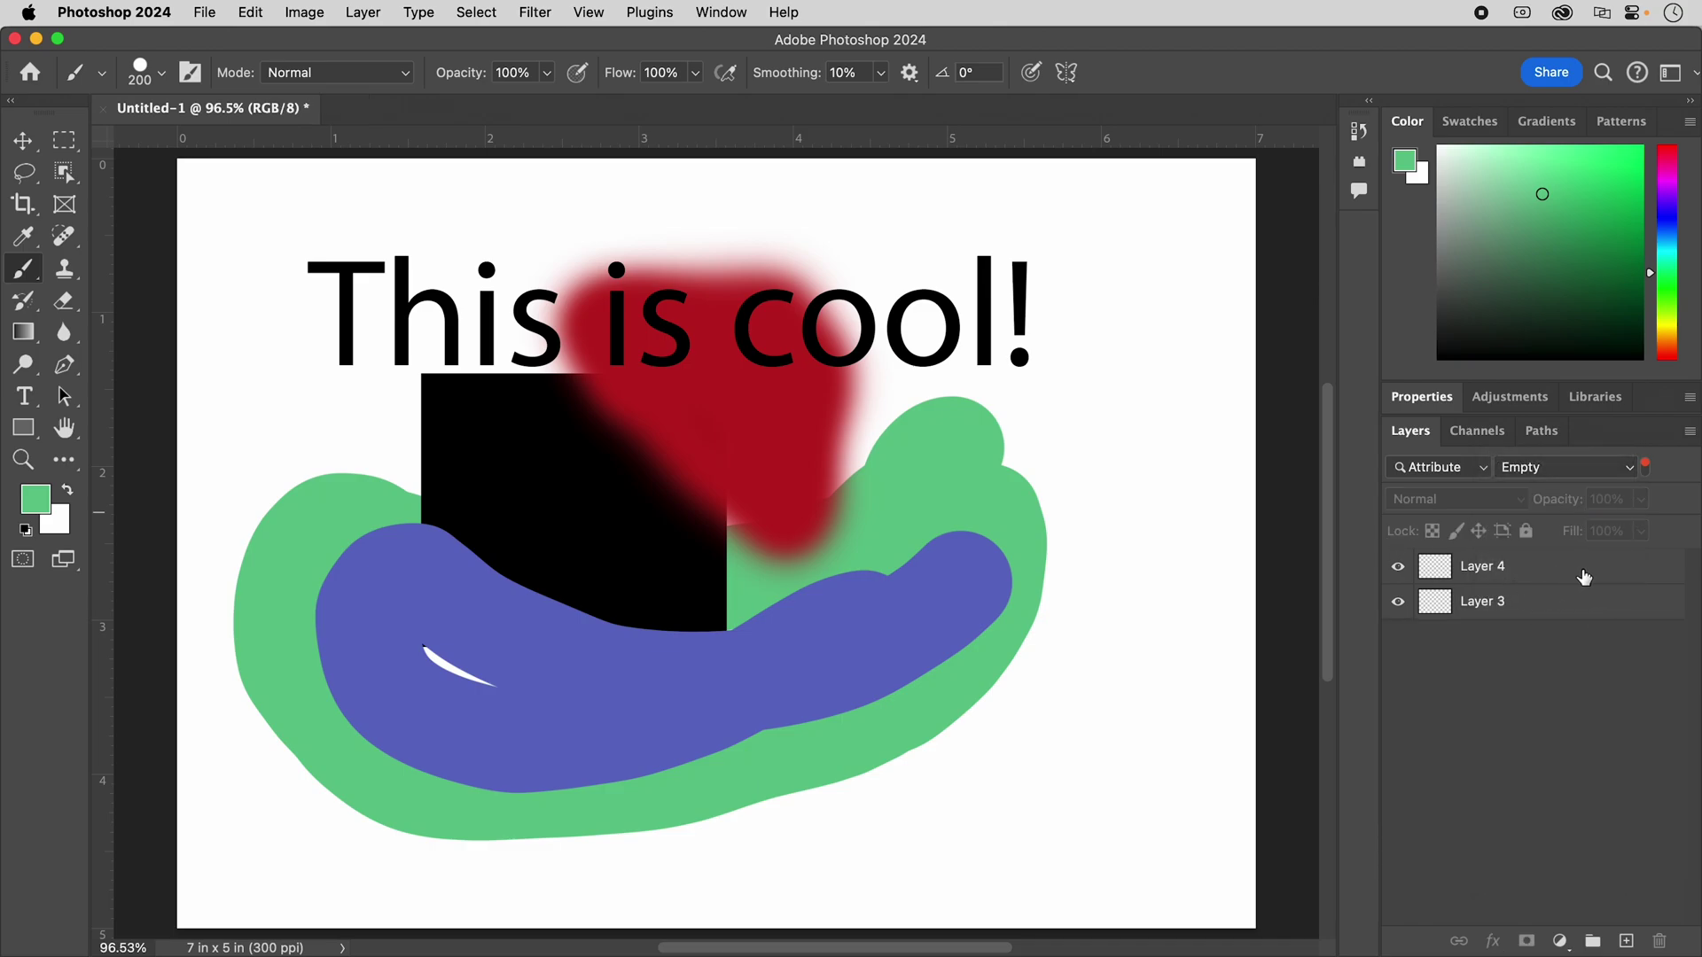
Step: Delete the empty layers Layer 4 and Layer 3, and set the layer filter back to Kind
{"action": "left_click", "coordinate": [1534, 571]}
{"action": "left_click", "coordinate": [1551, 611], "text": "shift"}
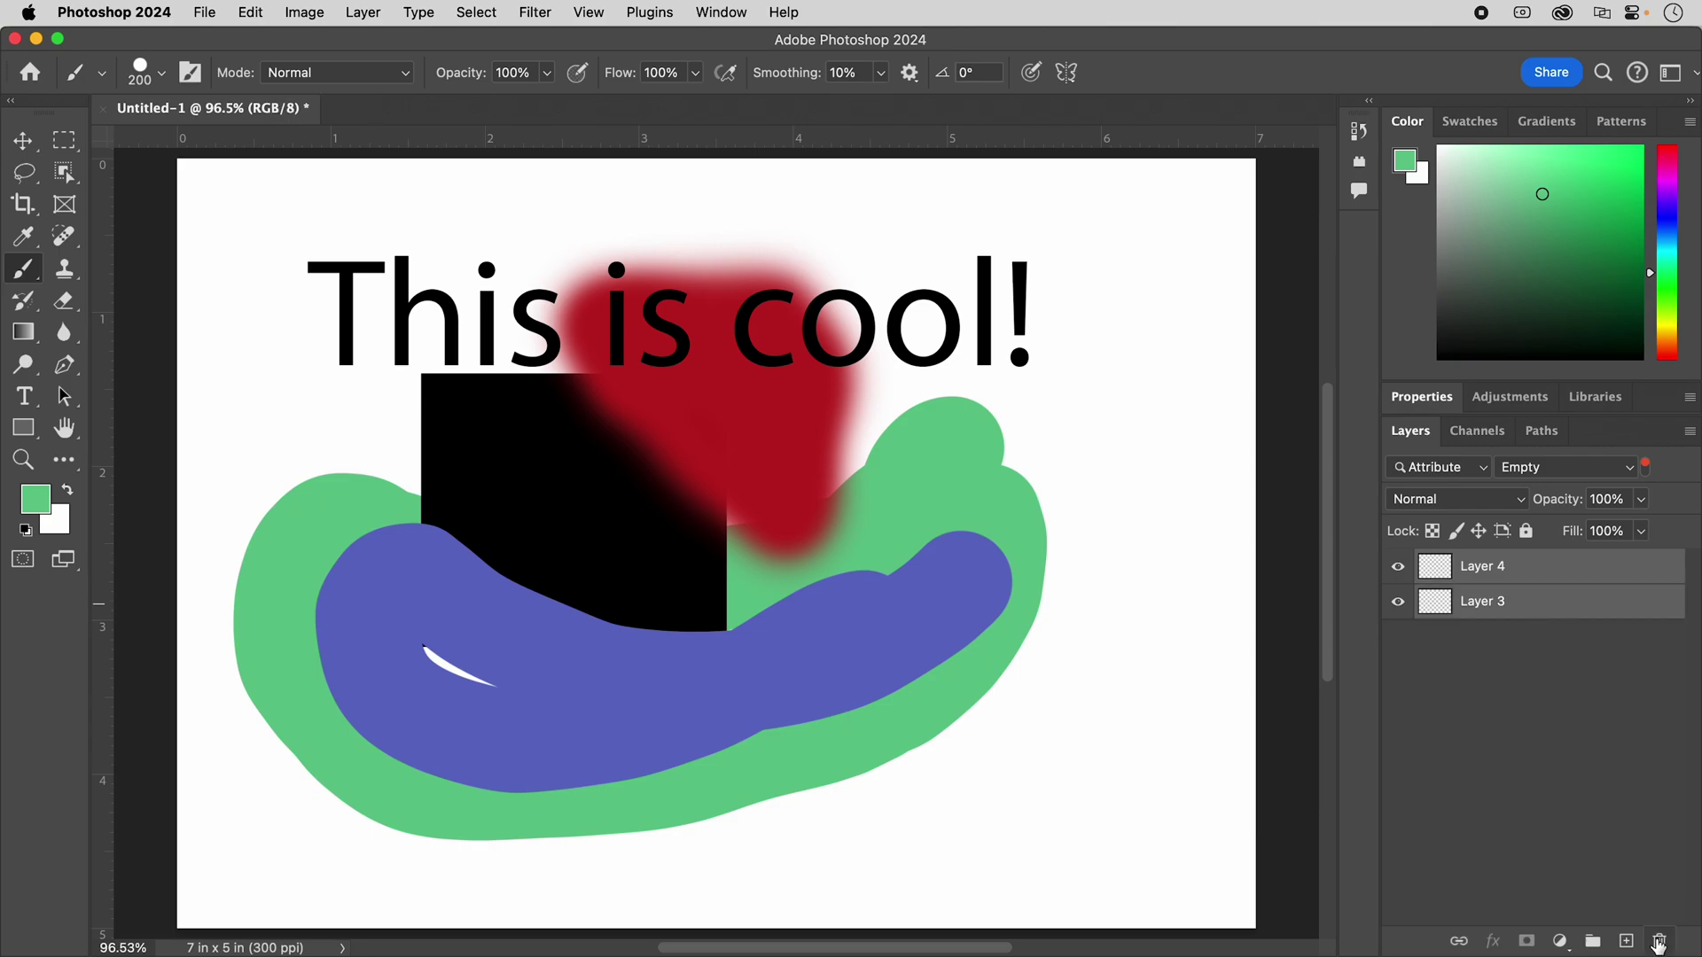
{"action": "left_click", "coordinate": [1659, 941]}
{"action": "left_click", "coordinate": [941, 357]}
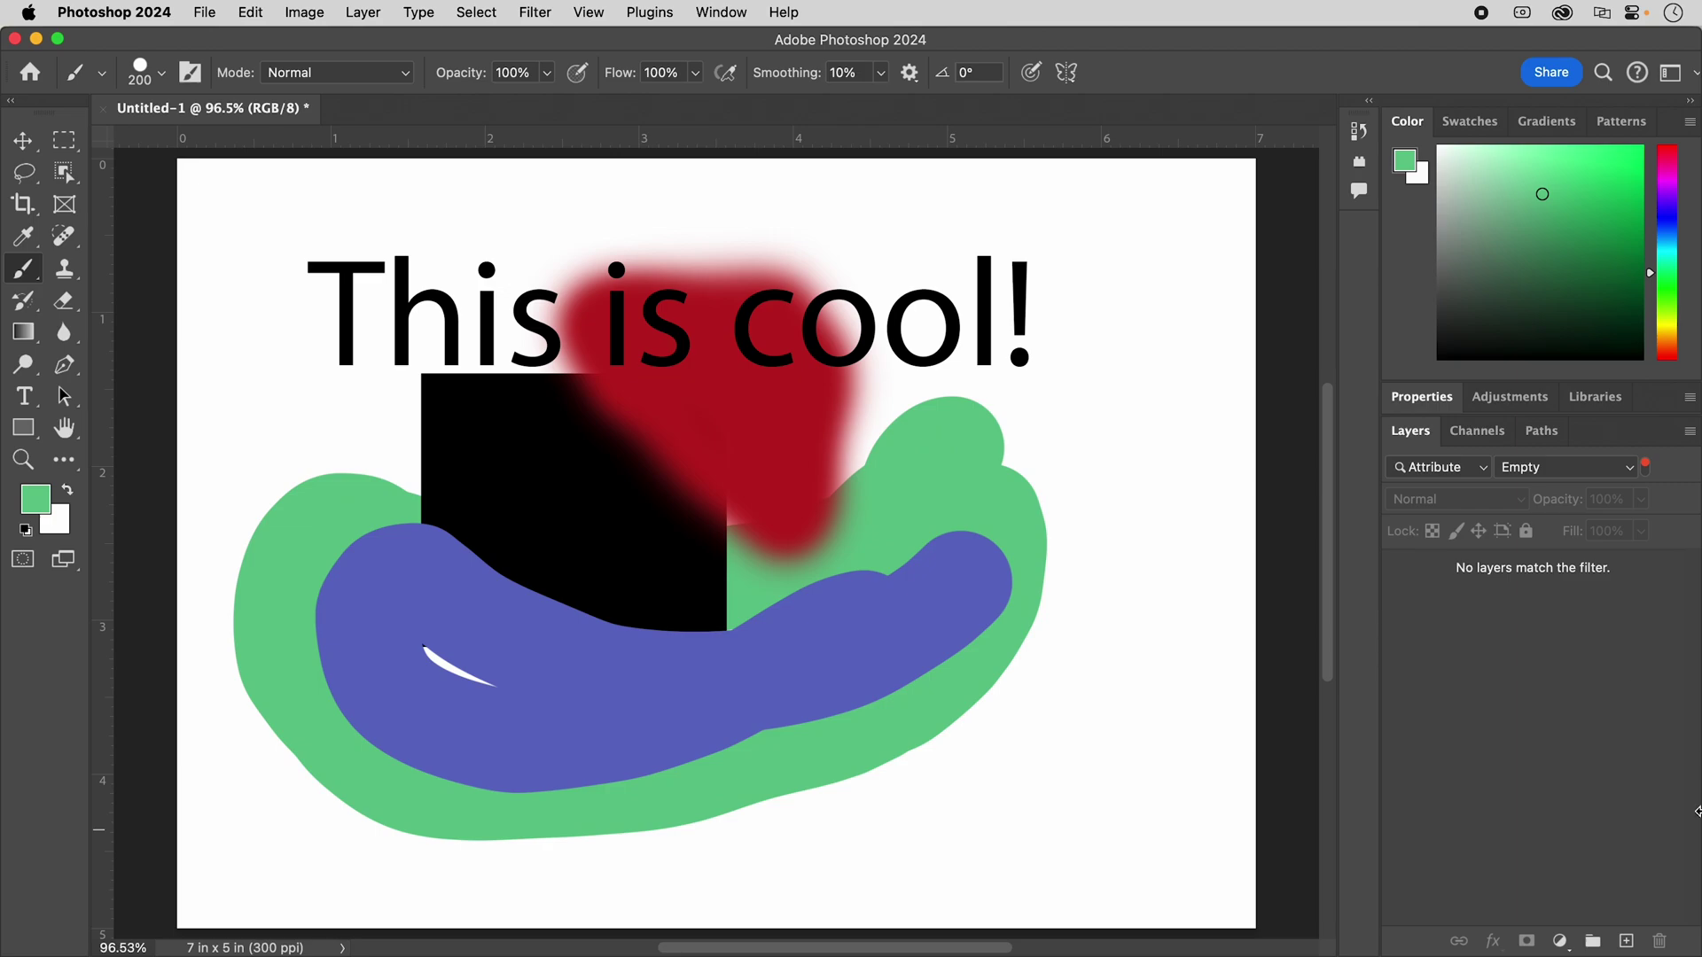
{"action": "left_click", "coordinate": [1482, 468]}
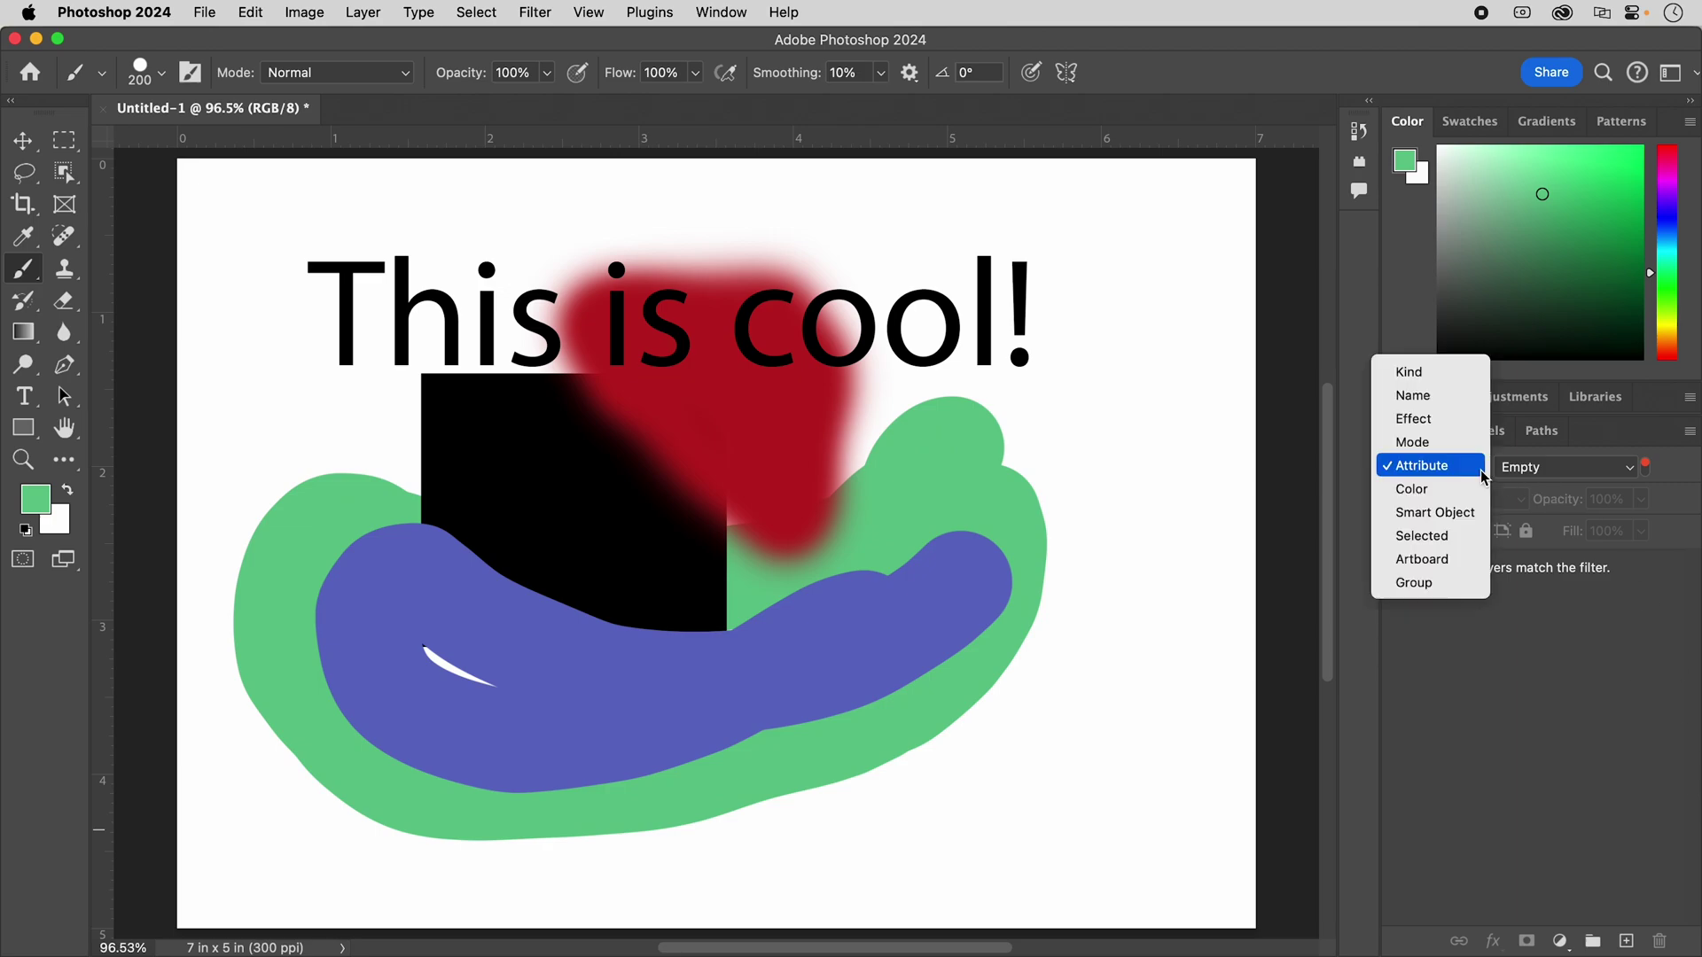
{"action": "left_click", "coordinate": [1407, 372]}
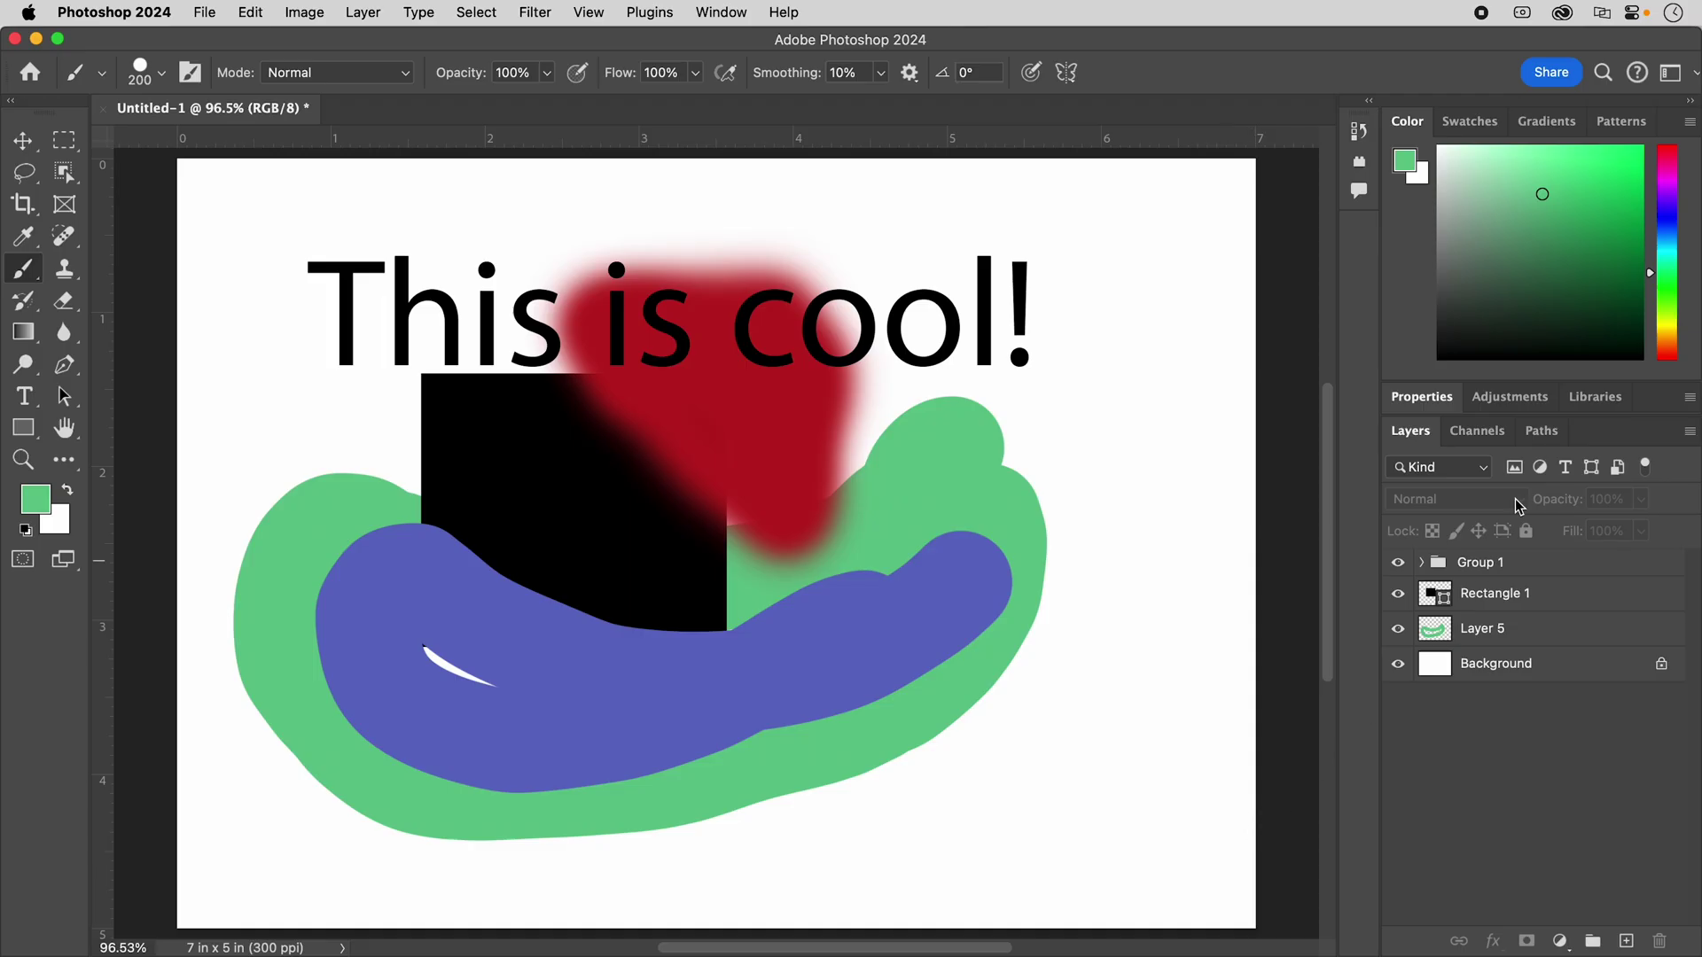
Step: Add a new layer above Group 1 and set the foreground color to near-black 0a0b0a
{"action": "left_click", "coordinate": [1549, 564]}
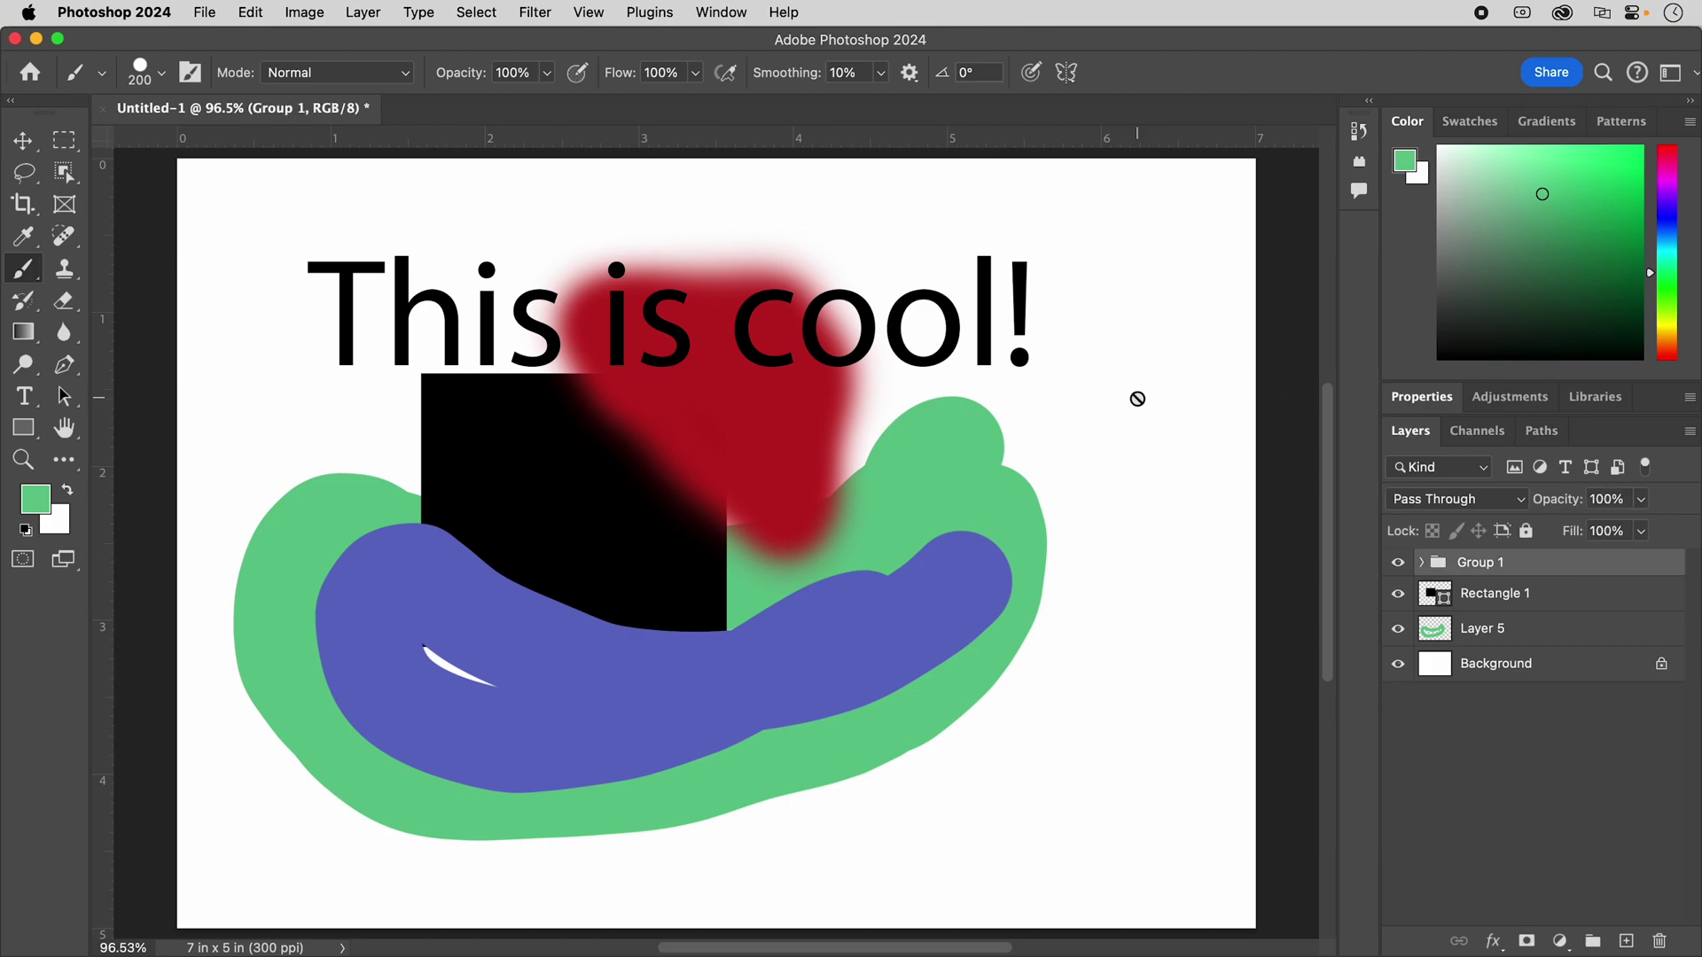
{"action": "key", "text": "super+alt+shift+n"}
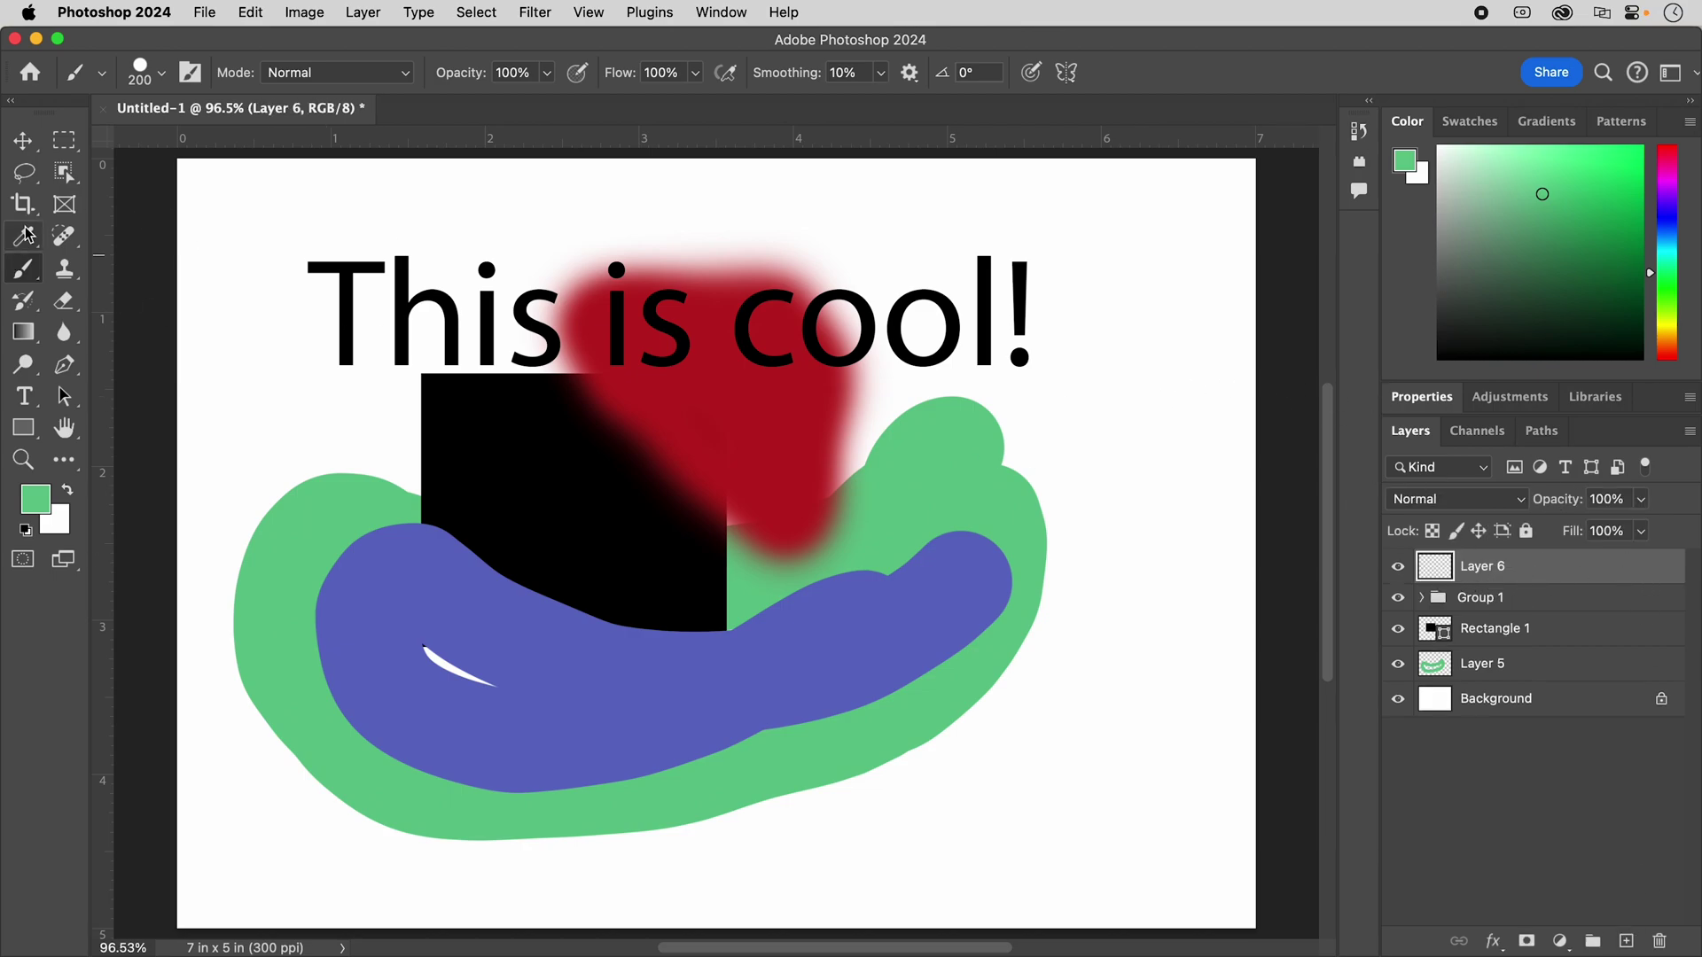
{"action": "left_click", "coordinate": [37, 502]}
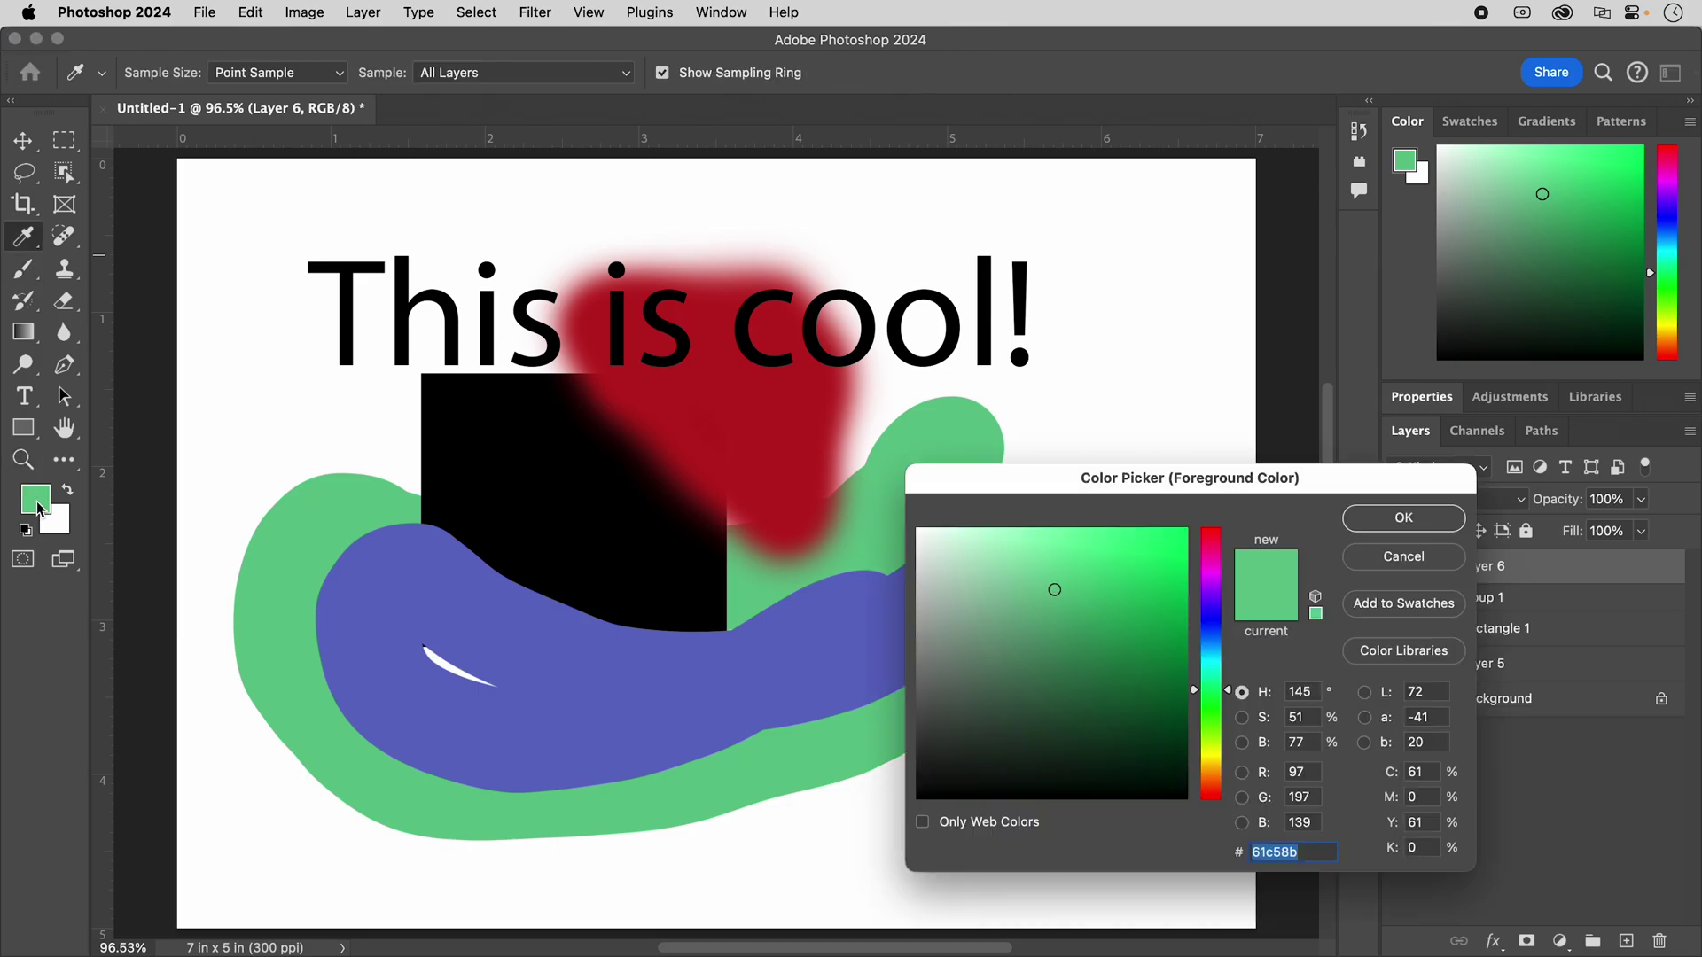
{"action": "left_click", "coordinate": [951, 787]}
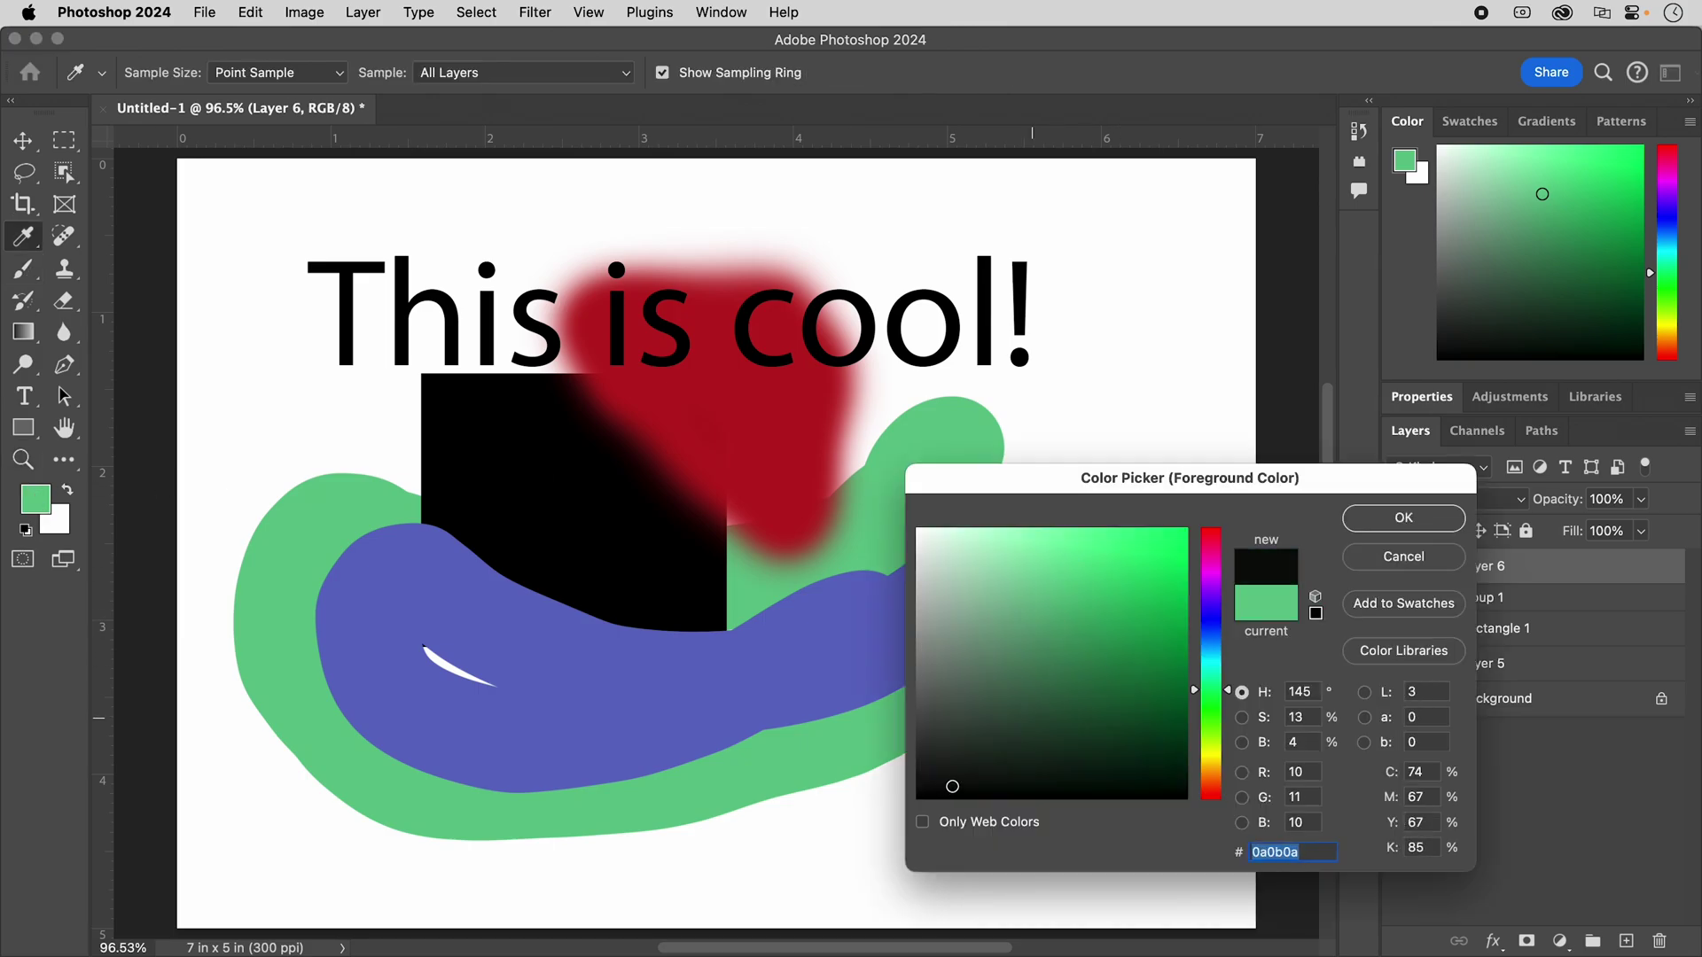
{"action": "left_click", "coordinate": [1404, 518]}
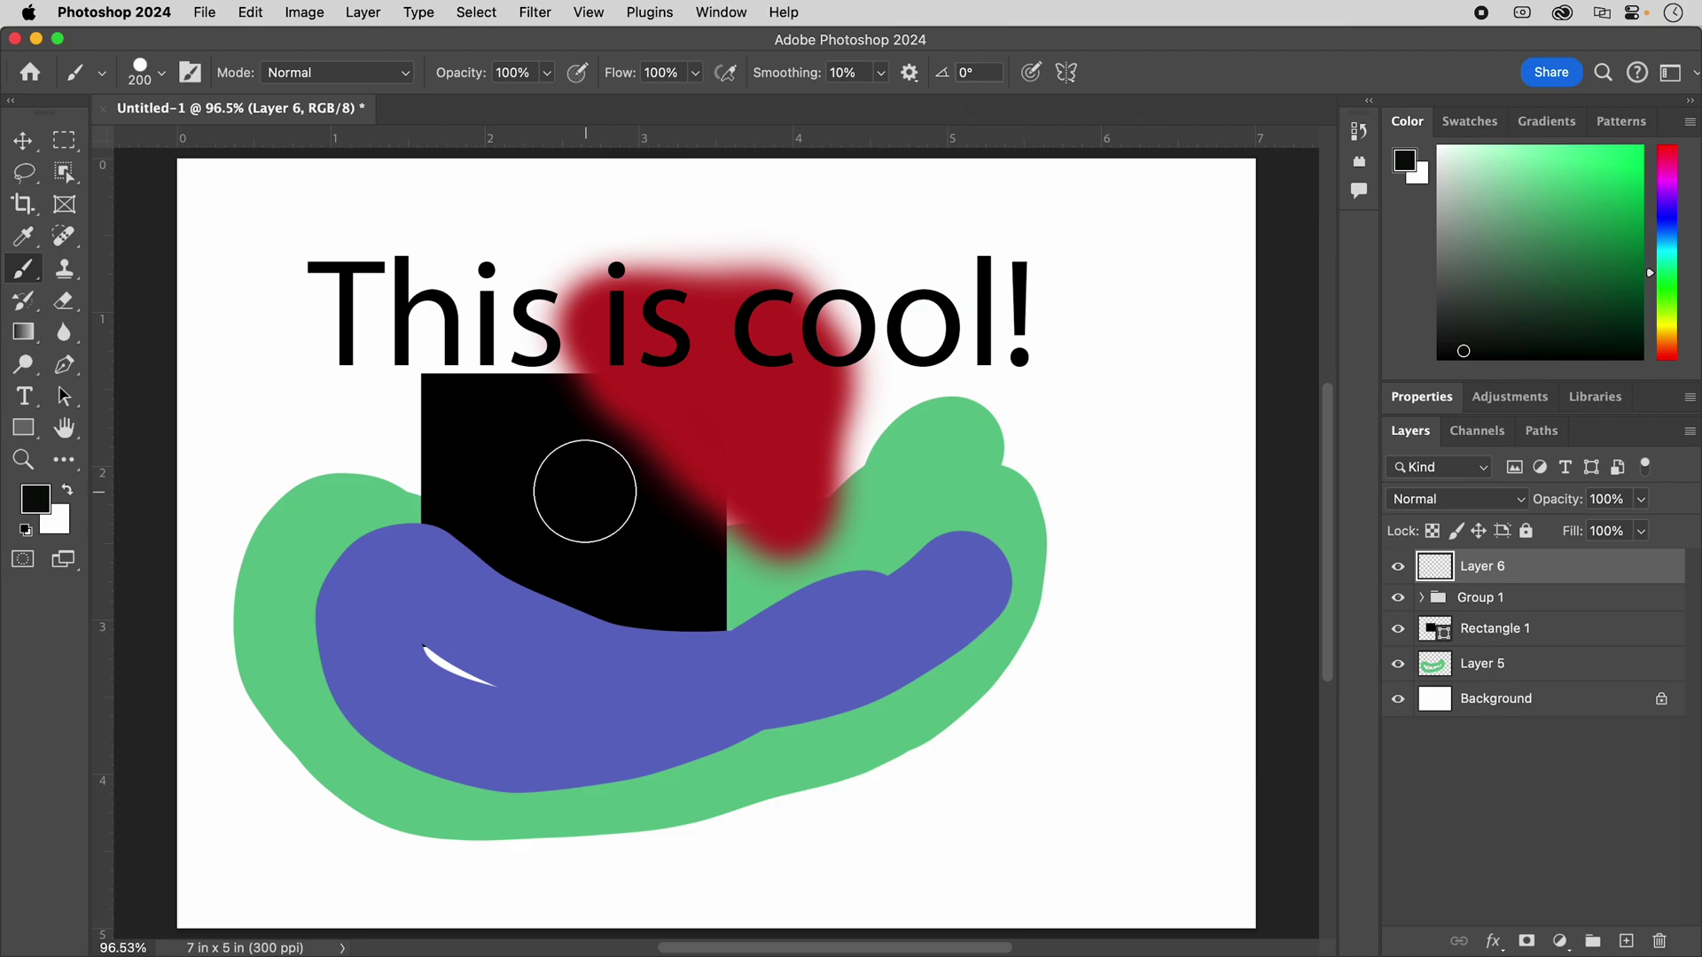
Step: Reduce the brush size to 100 px and paint a wavy vertical black stroke from the red blob down past the green stroke
{"action": "key", "text": "bracketleft"}
{"action": "key", "text": "bracketleft"}
{"action": "key", "text": "bracketleft"}
{"action": "key", "text": "bracketleft"}
{"action": "left_click", "coordinate": [797, 444]}
{"action": "mouse_move", "coordinate": [798, 444]}
{"action": "left_mouse_down"}
{"action": "mouse_move", "coordinate": [857, 493]}
{"action": "mouse_move", "coordinate": [819, 621]}
{"action": "mouse_move", "coordinate": [878, 792]}
{"action": "mouse_move", "coordinate": [829, 870]}
{"action": "left_mouse_up"}
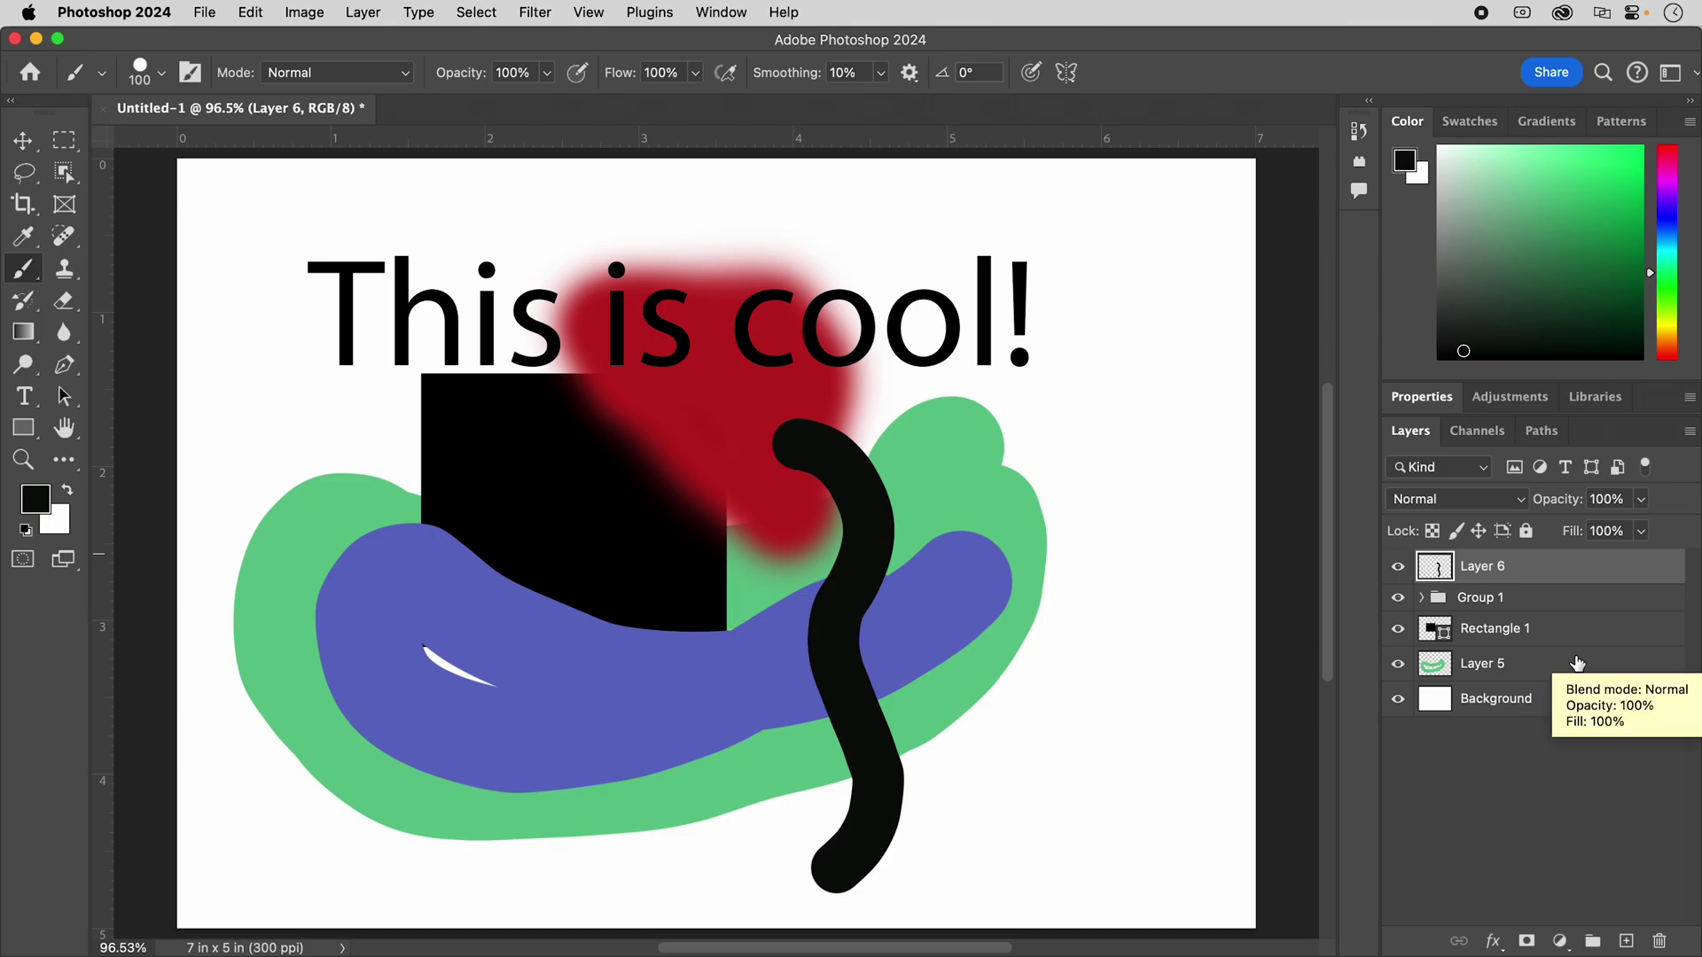
Step: Try grouping Layer 6 with Layer 5, and ungroup them again
{"action": "left_click", "coordinate": [1541, 664], "text": "super"}
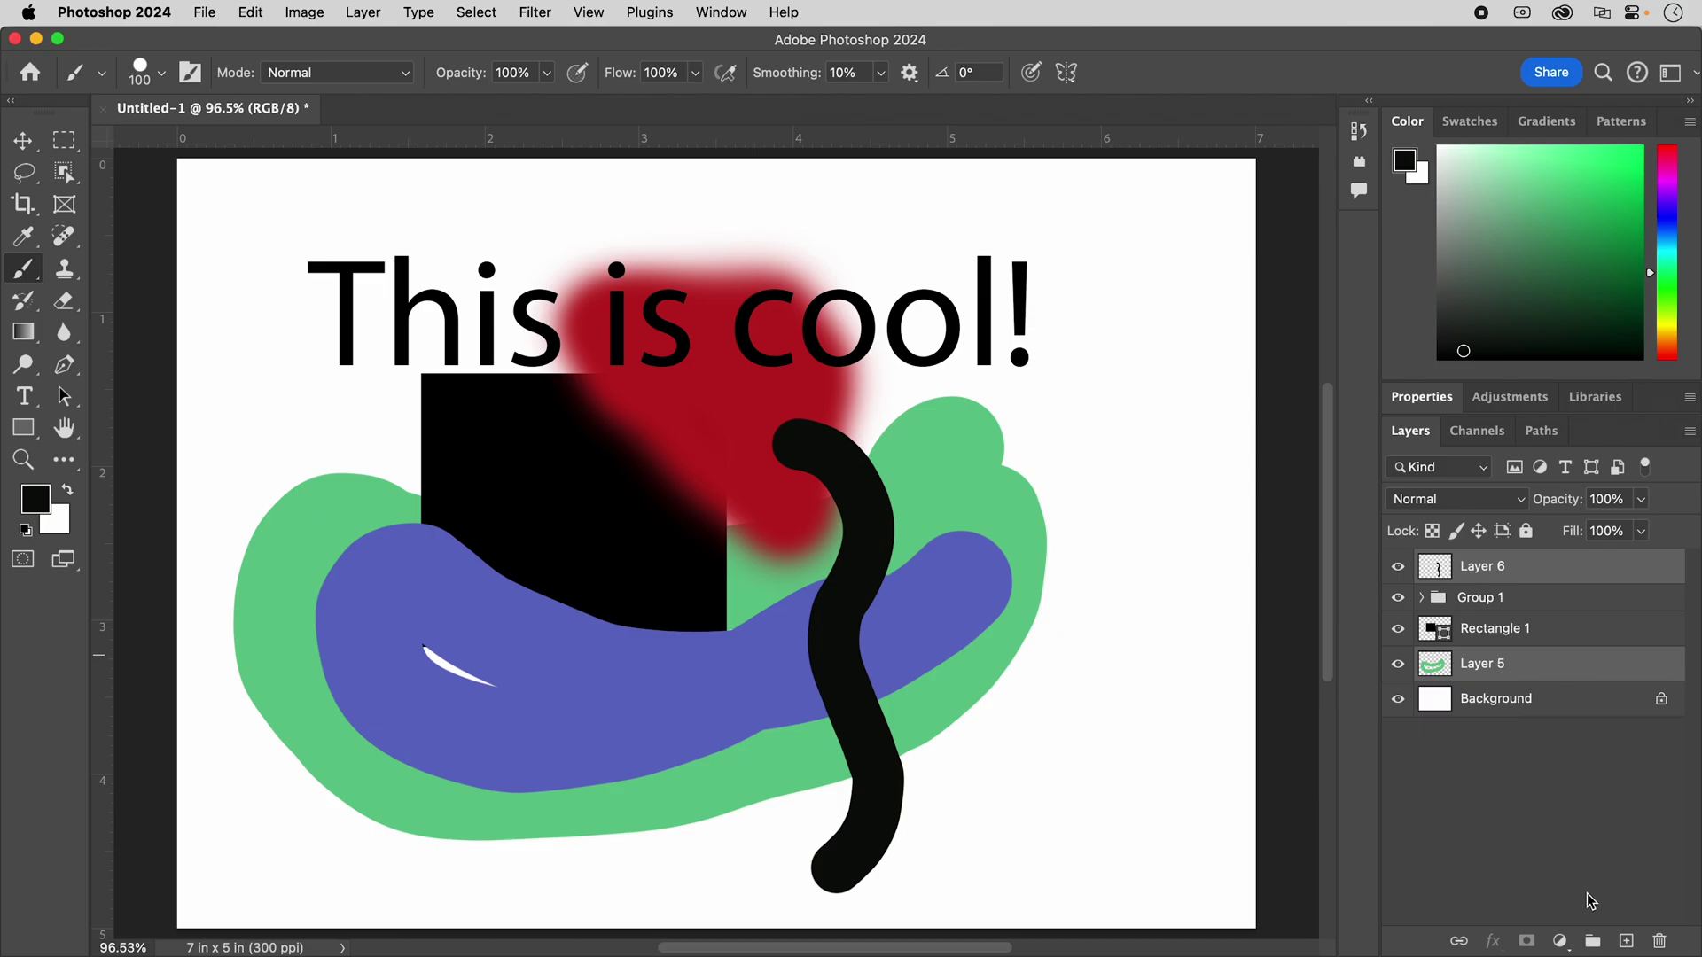
{"action": "left_click", "coordinate": [1591, 942]}
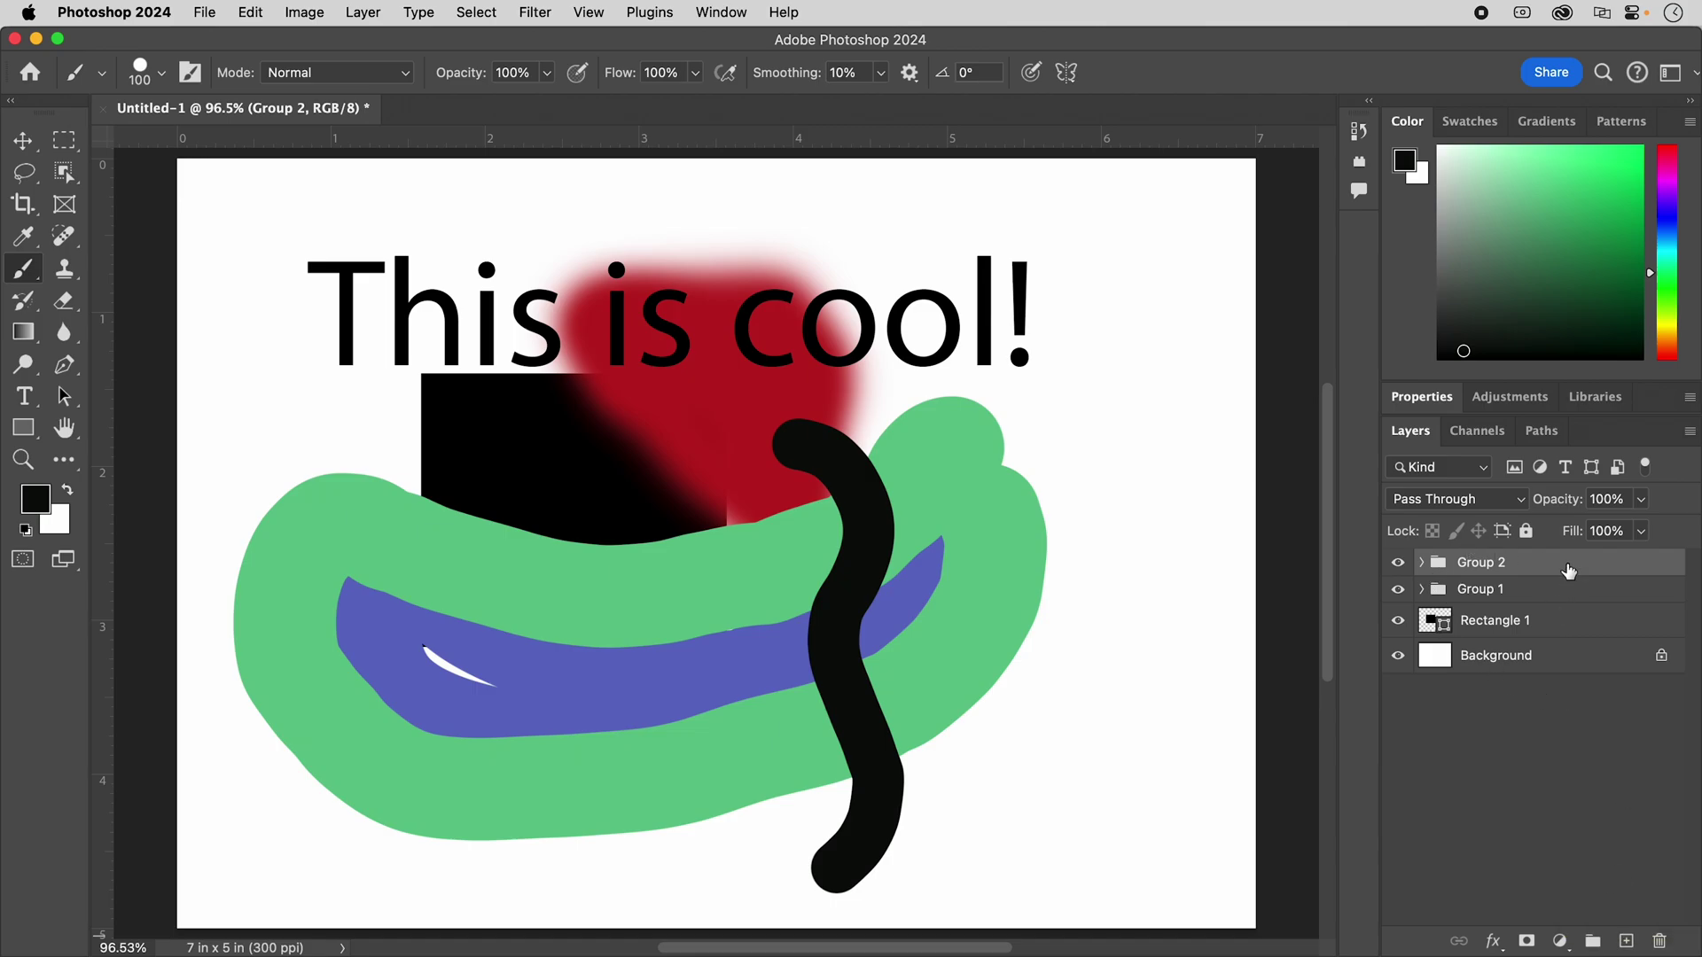
{"action": "key", "text": "super+shift+g"}
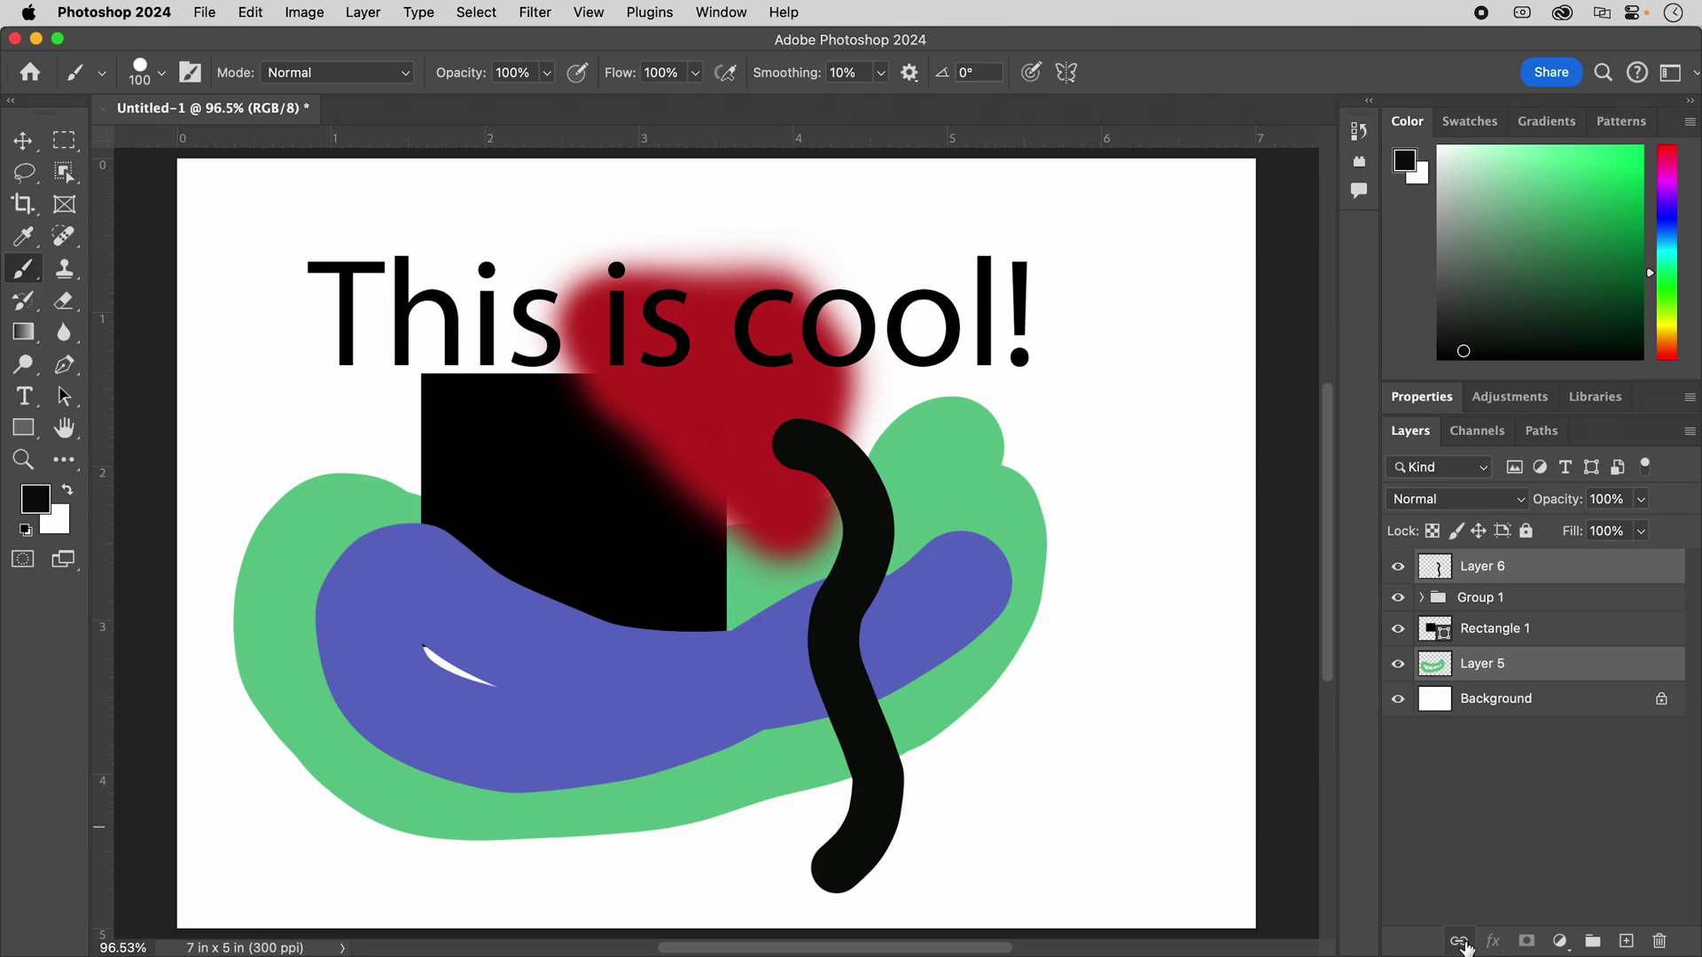
Step: Link Layer 6 and Layer 5, and check the link indicators by alternately selecting Group 1 and Layer 6
{"action": "left_click", "coordinate": [1459, 941]}
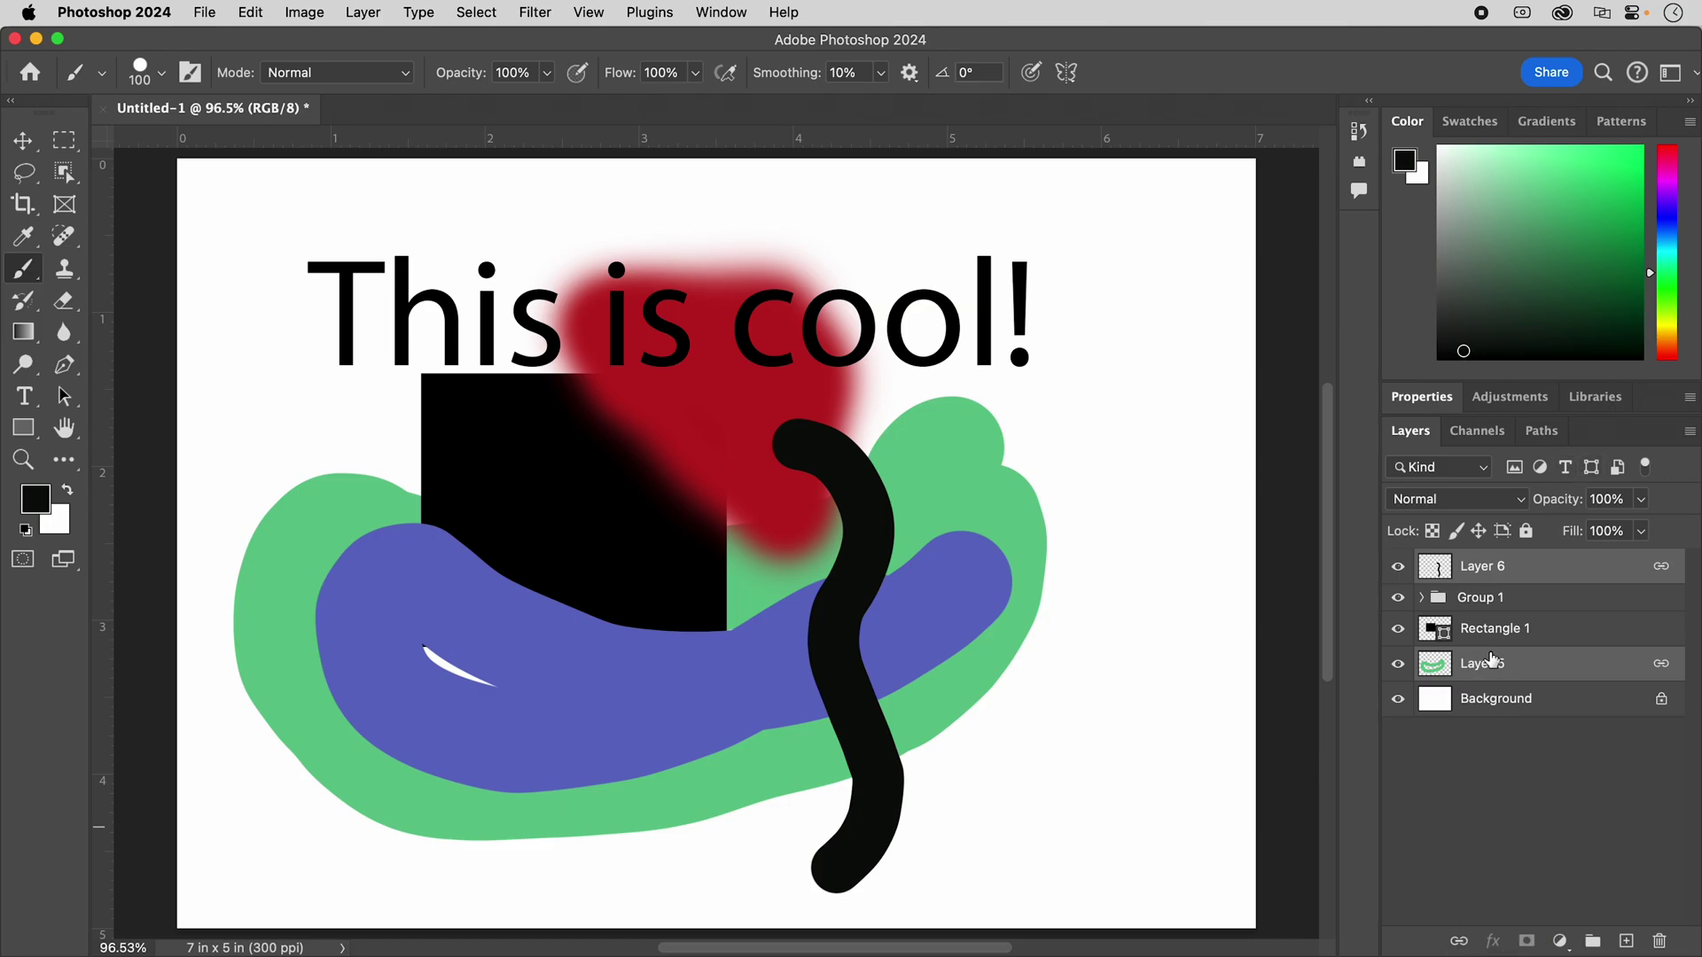
{"action": "left_click", "coordinate": [1542, 603]}
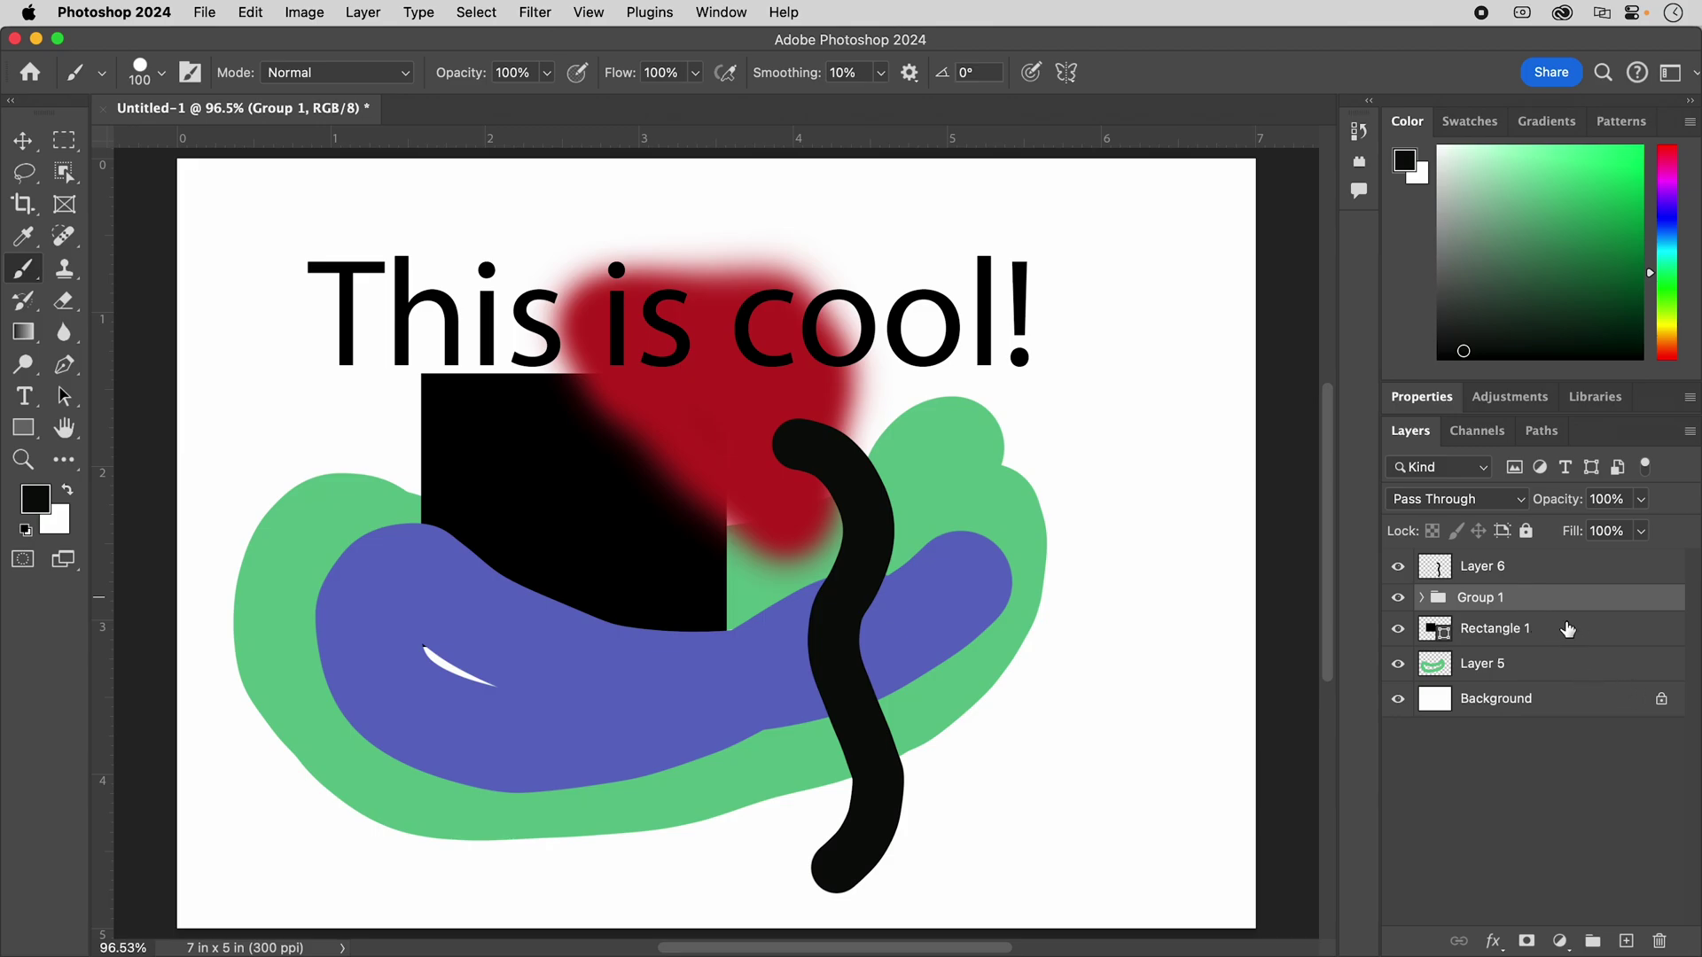
{"action": "left_click", "coordinate": [1546, 568]}
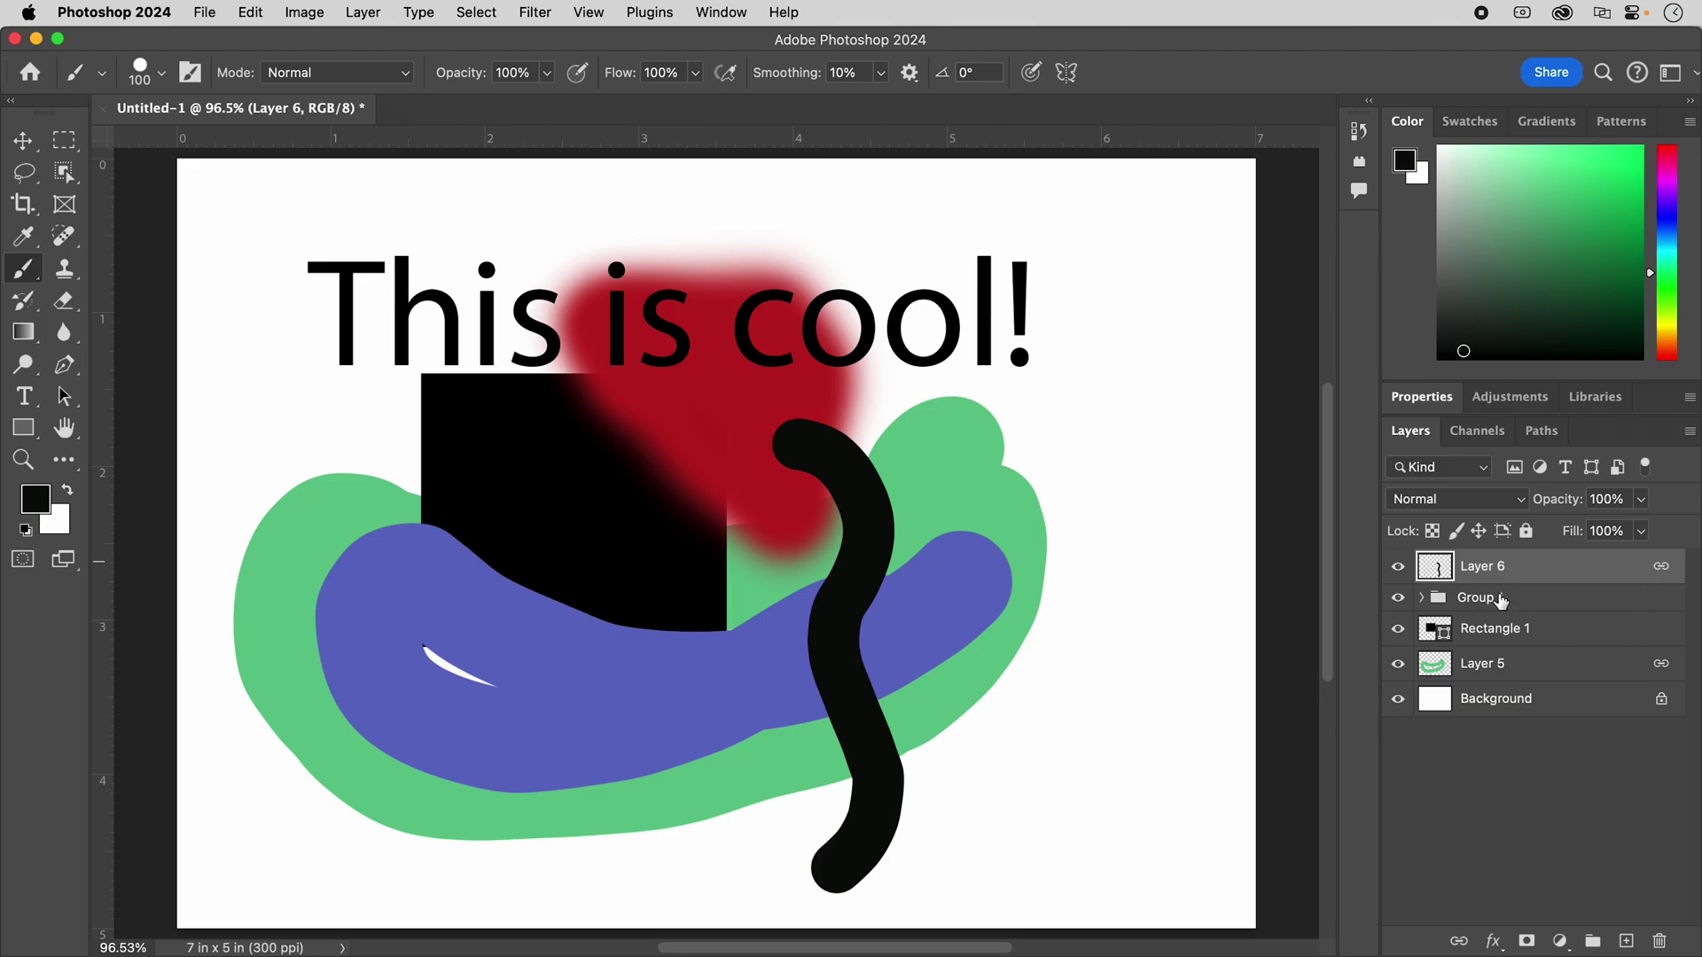
{"action": "left_click", "coordinate": [1526, 603]}
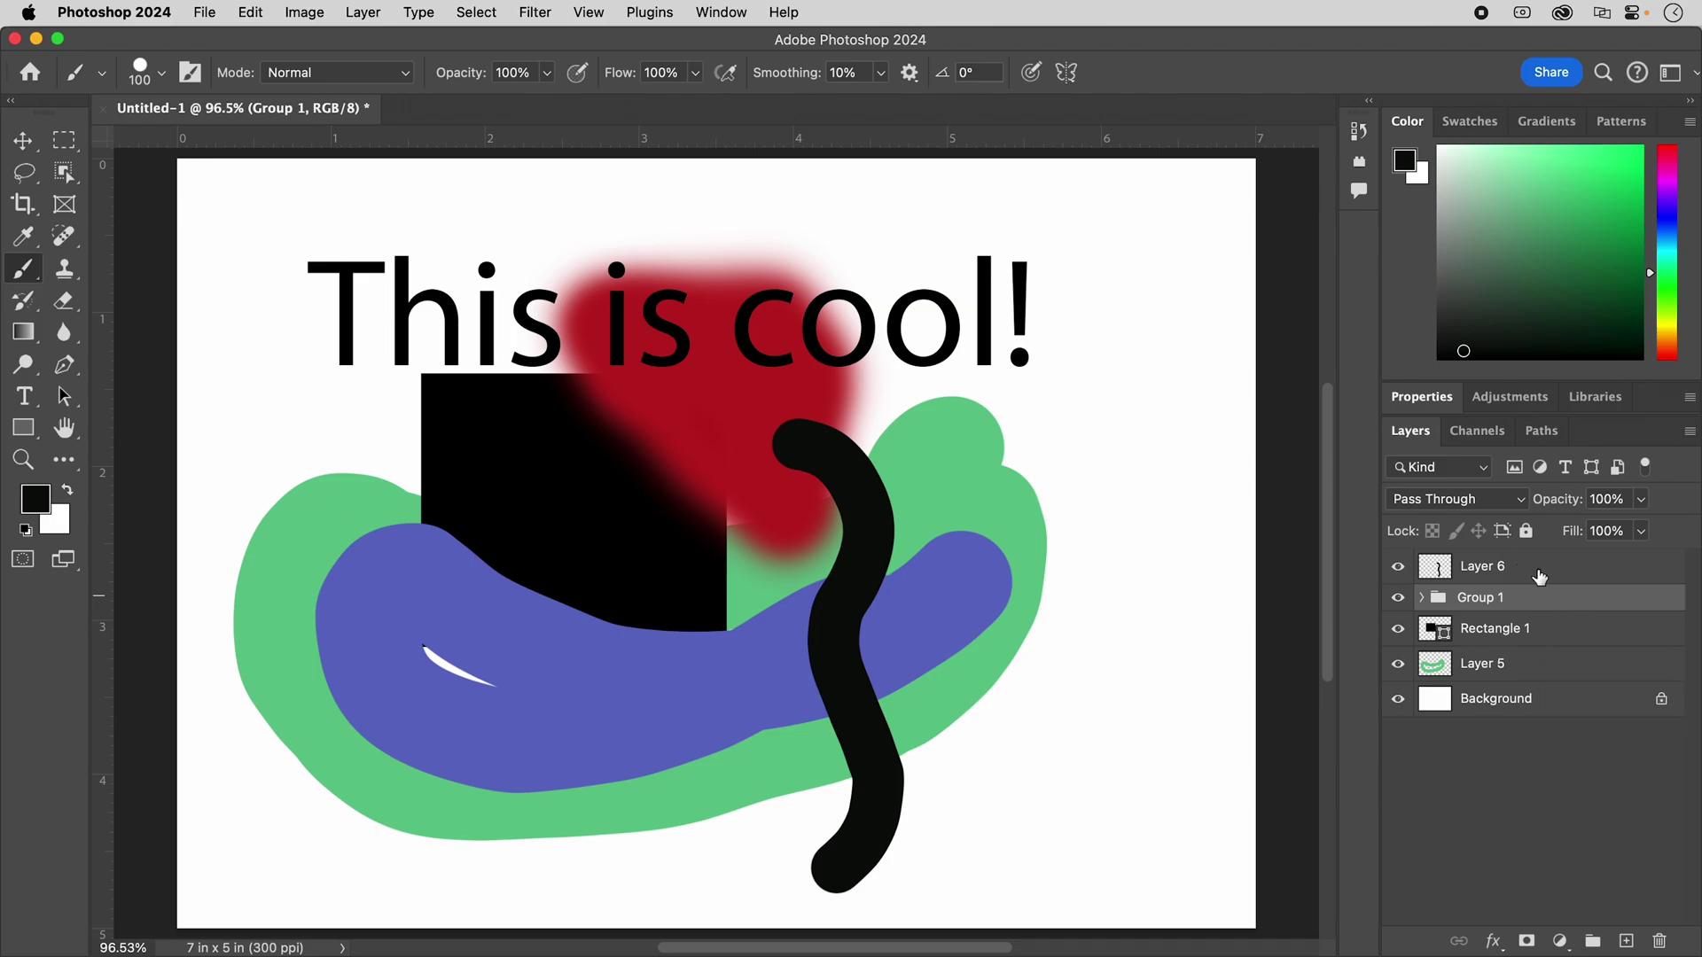
Step: Select Layer 6 and move it together with the linked Layer 5 slightly to the right using the Move tool
{"action": "left_click", "coordinate": [1581, 569]}
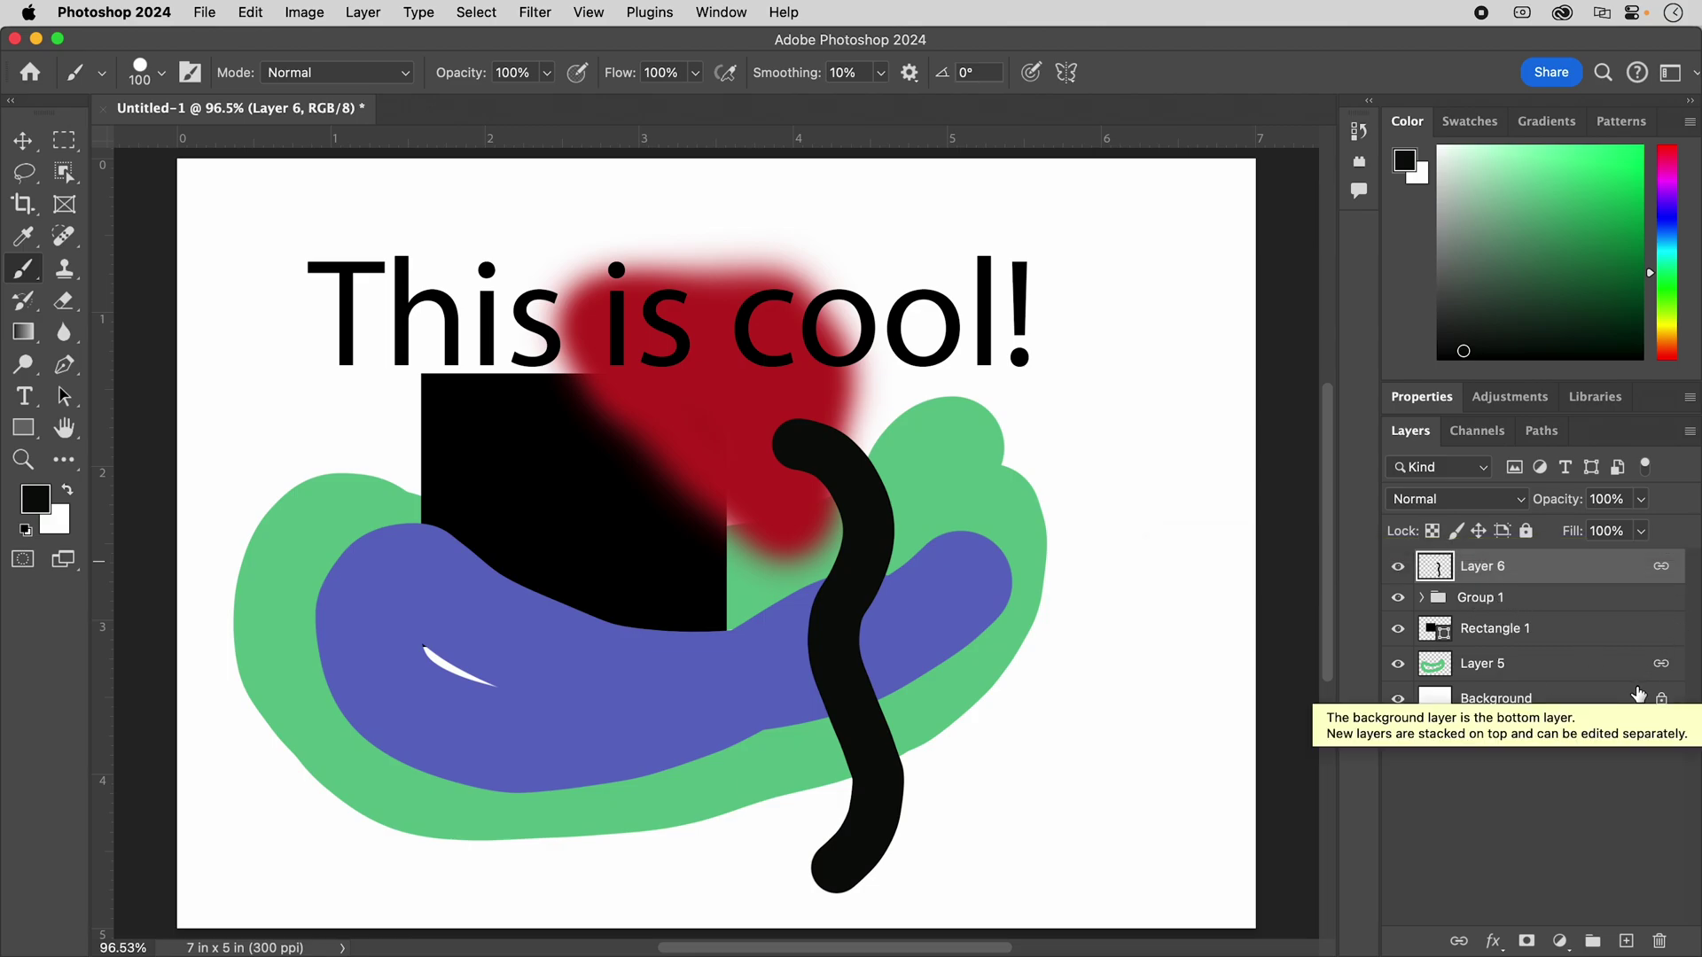
{"action": "left_click", "coordinate": [27, 140]}
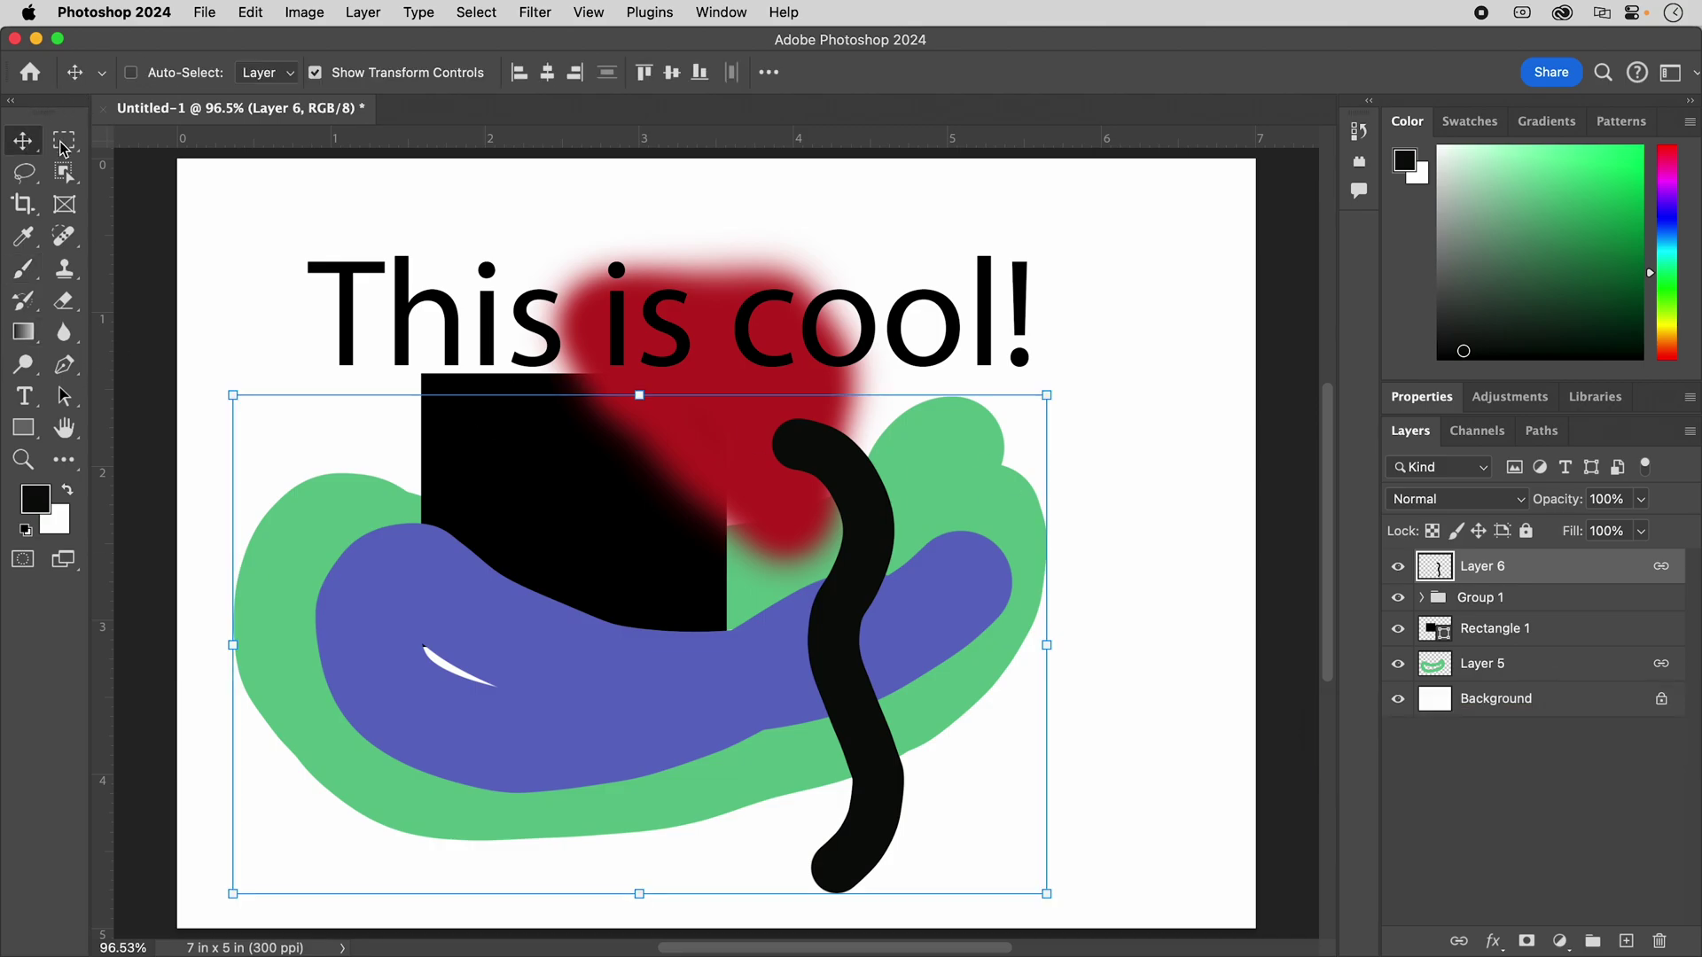
{"action": "mouse_move", "coordinate": [572, 592]}
{"action": "left_mouse_down"}
{"action": "mouse_move", "coordinate": [629, 567]}
{"action": "mouse_move", "coordinate": [574, 560]}
{"action": "mouse_move", "coordinate": [600, 602]}
{"action": "left_mouse_up"}
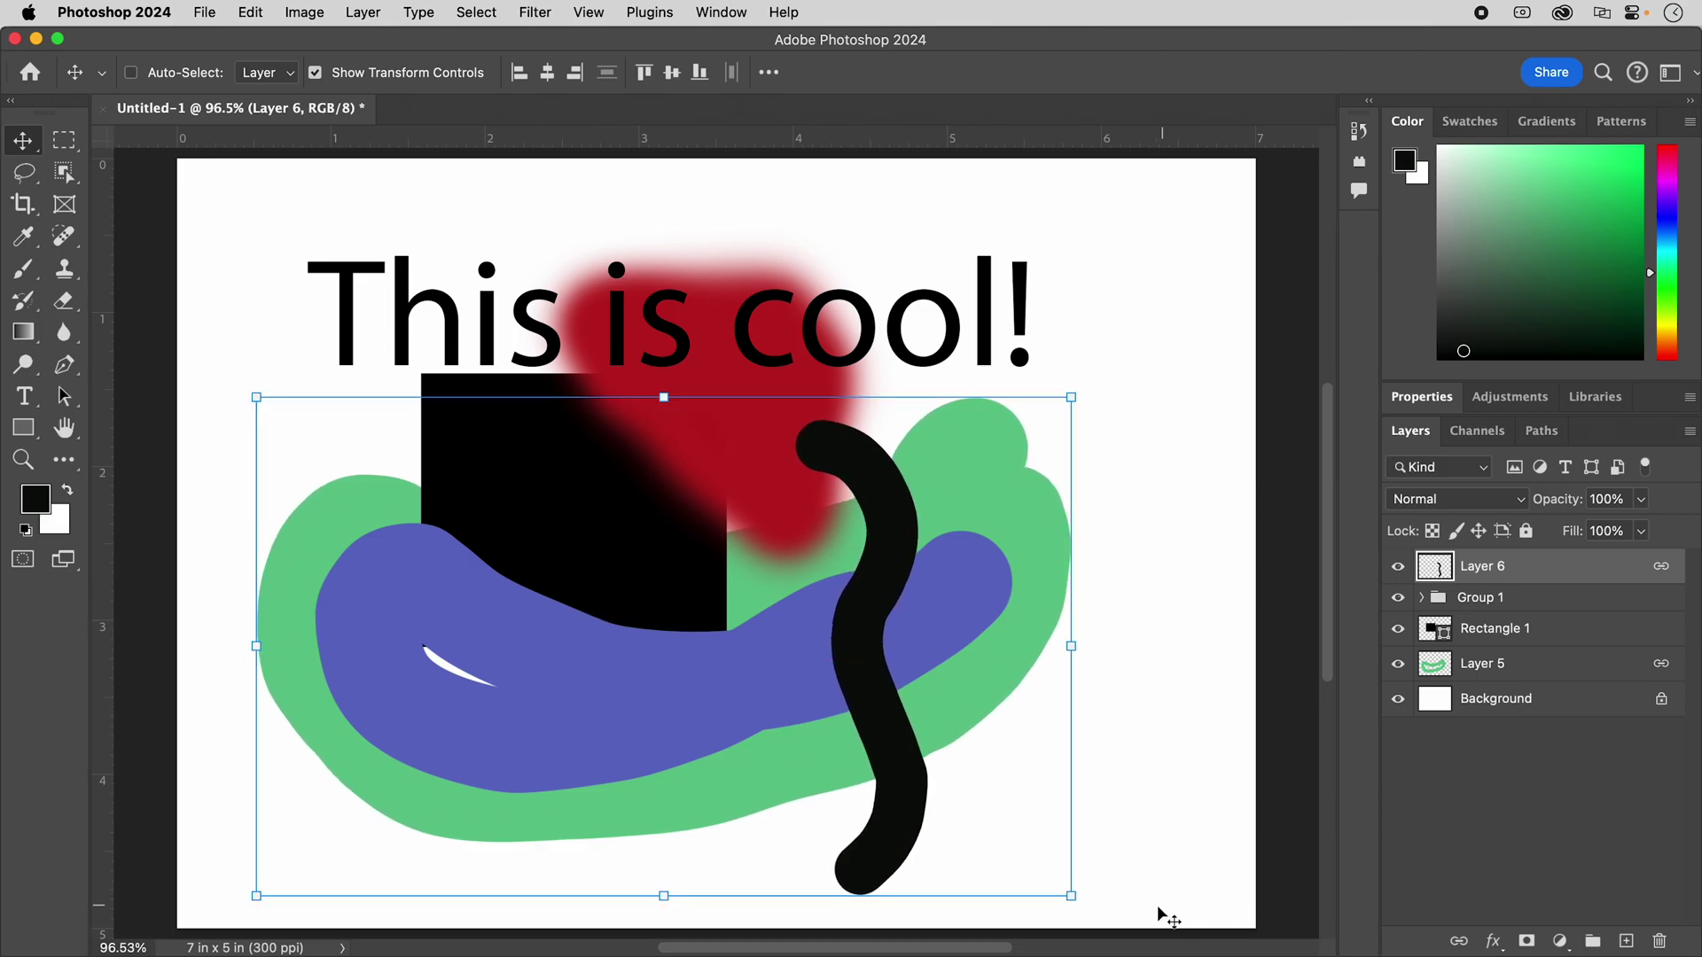
Step: Scale the linked Layer 6 and Layer 5 down together to 94.19% and apply the transformation
{"action": "left_click_drag", "start_coordinate": [1075, 898], "coordinate": [1024, 866]}
{"action": "left_click_drag", "start_coordinate": [939, 482], "coordinate": [956, 492]}
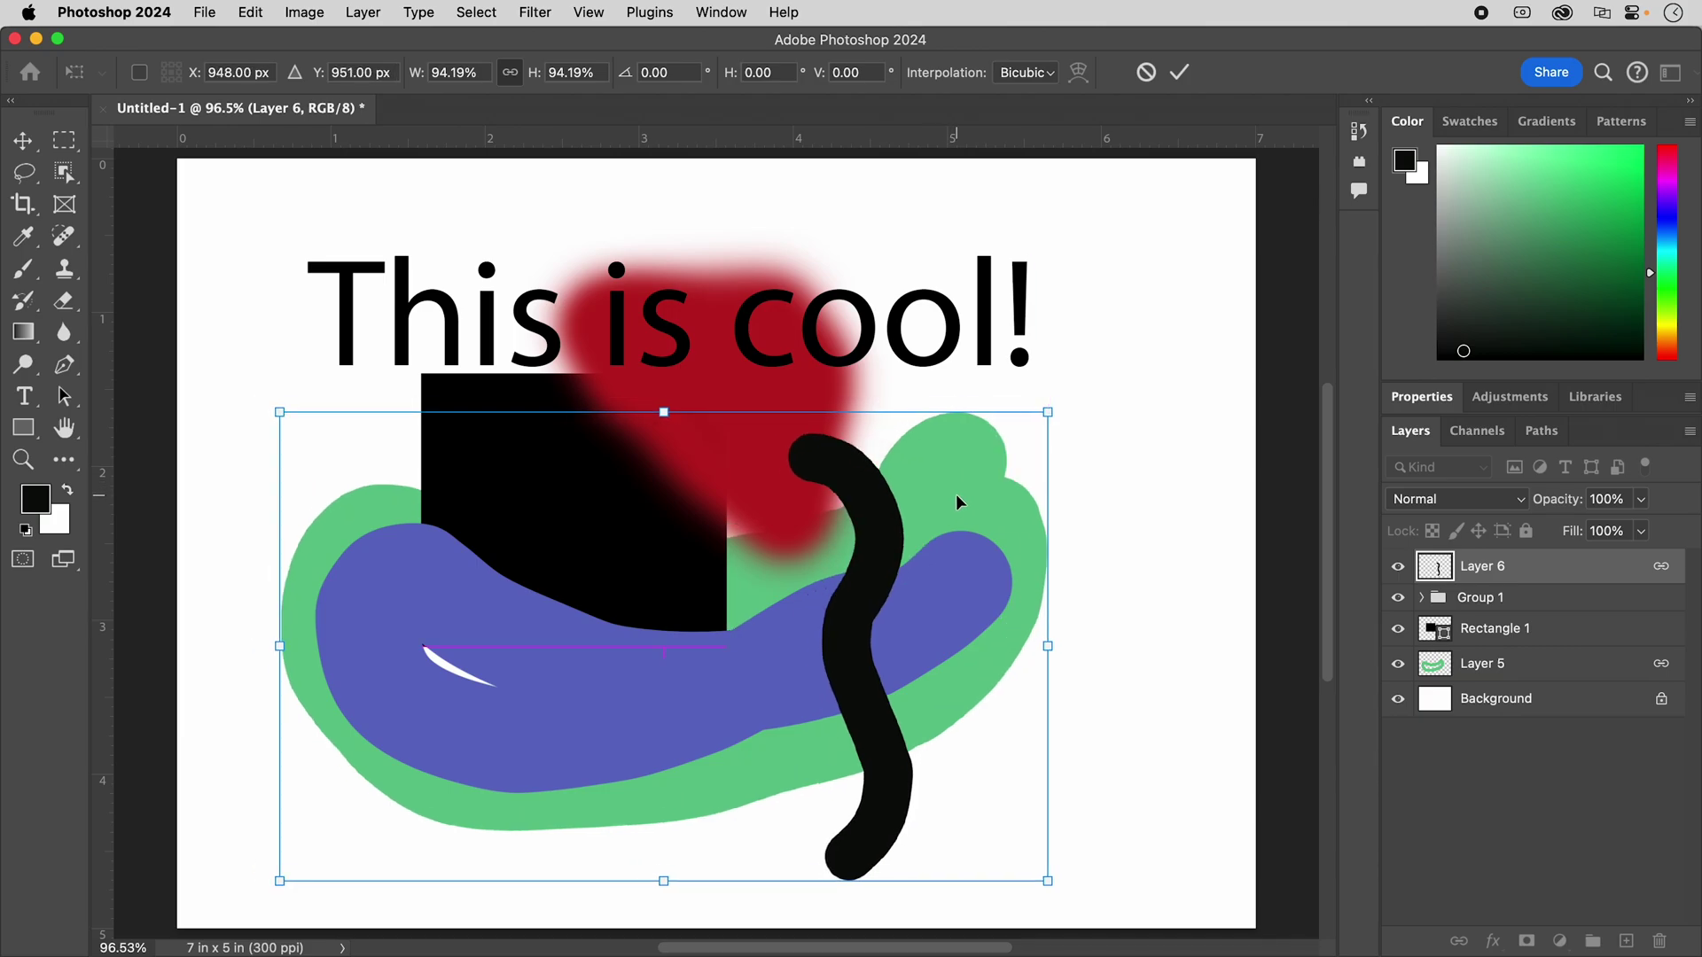
{"action": "key", "text": "Return"}
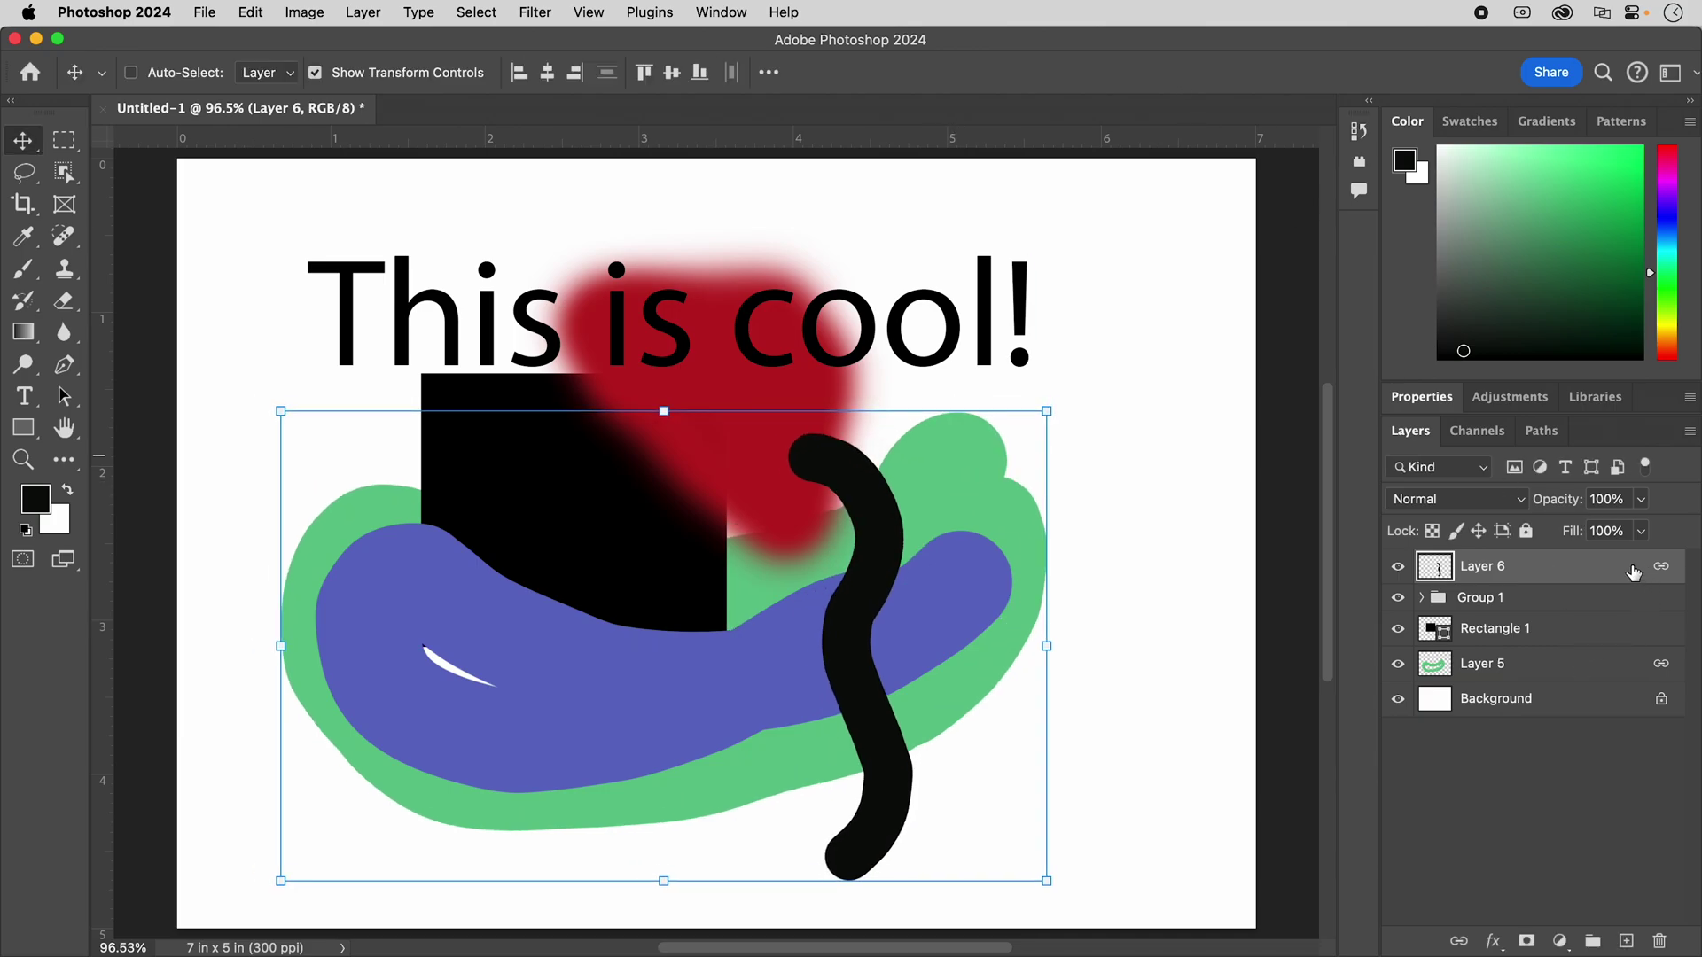